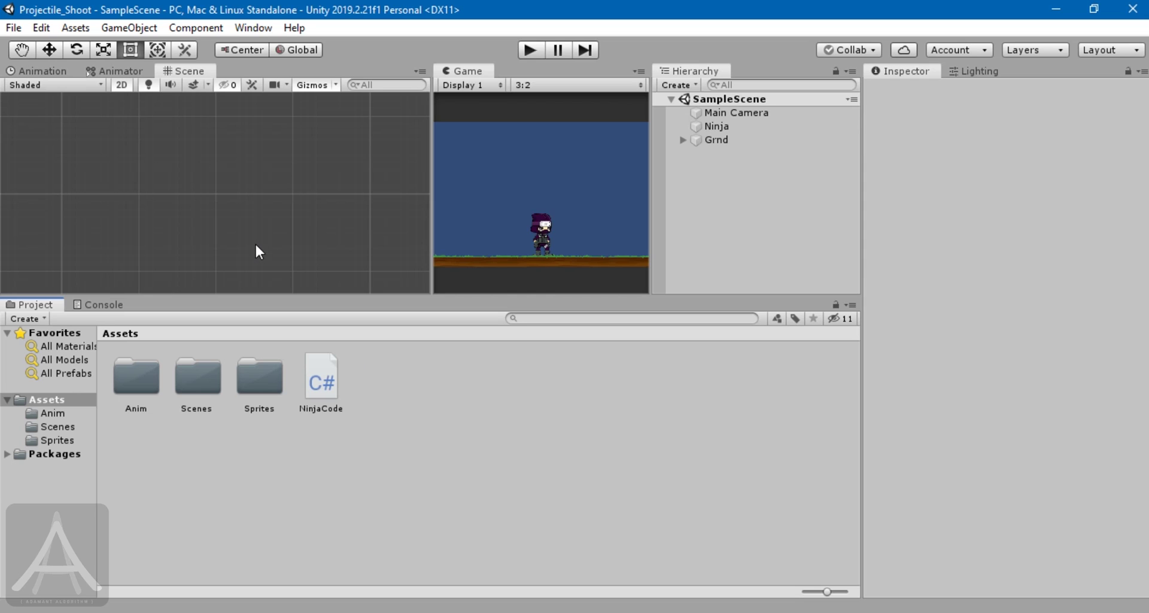
Inspect the components of the Ninja, Main Camera and Grnd objects in SampleScene
left_click(721, 127)
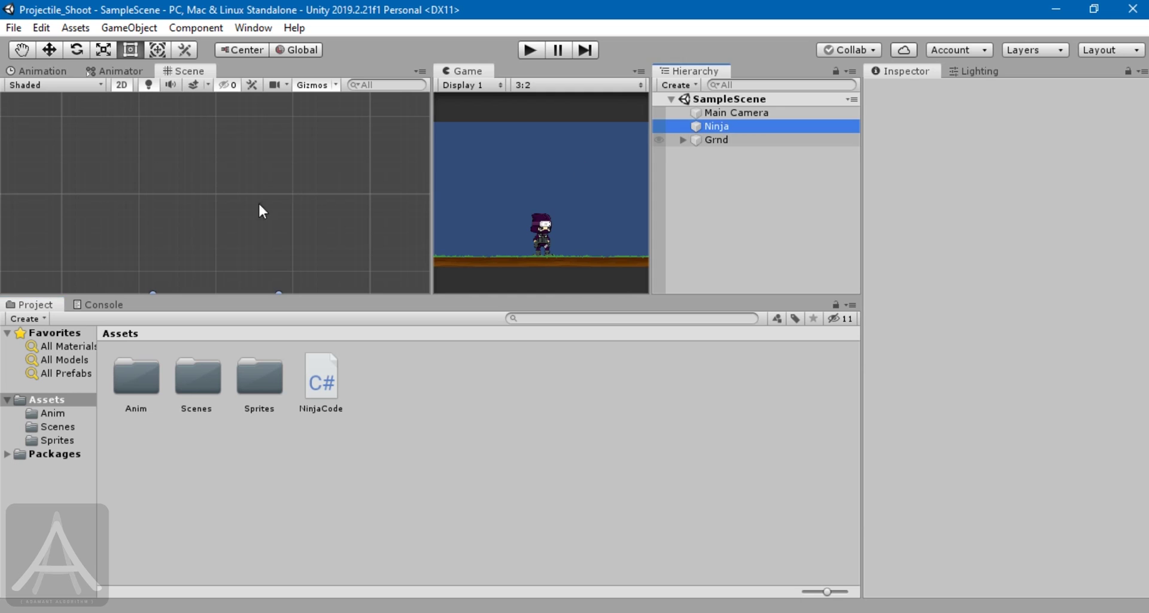
key("f")
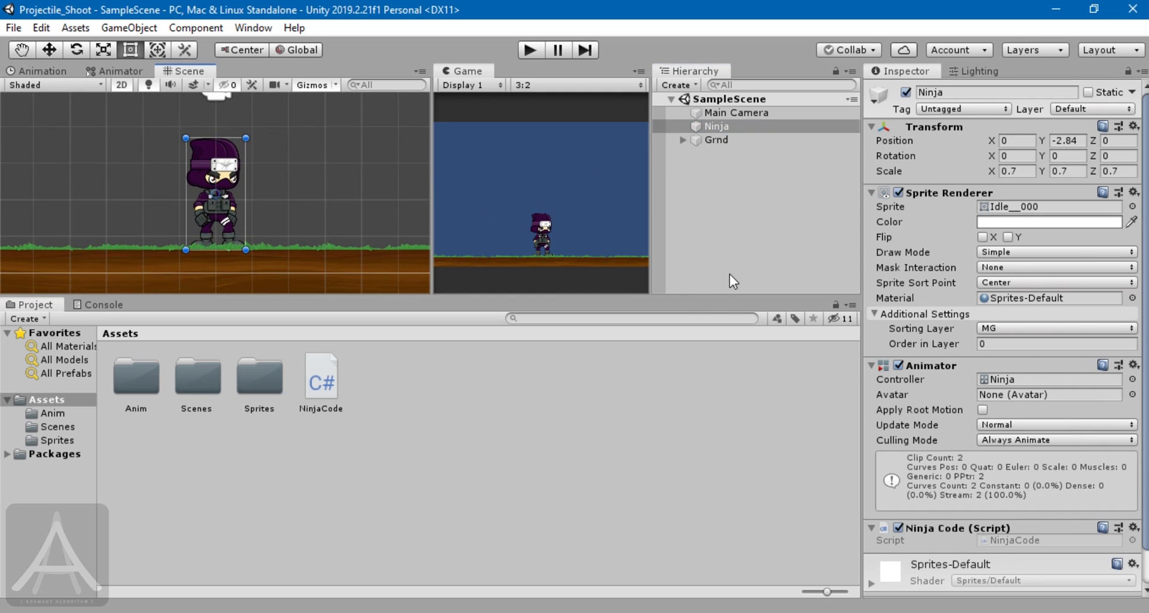
left_click(734, 178)
left_click(726, 112)
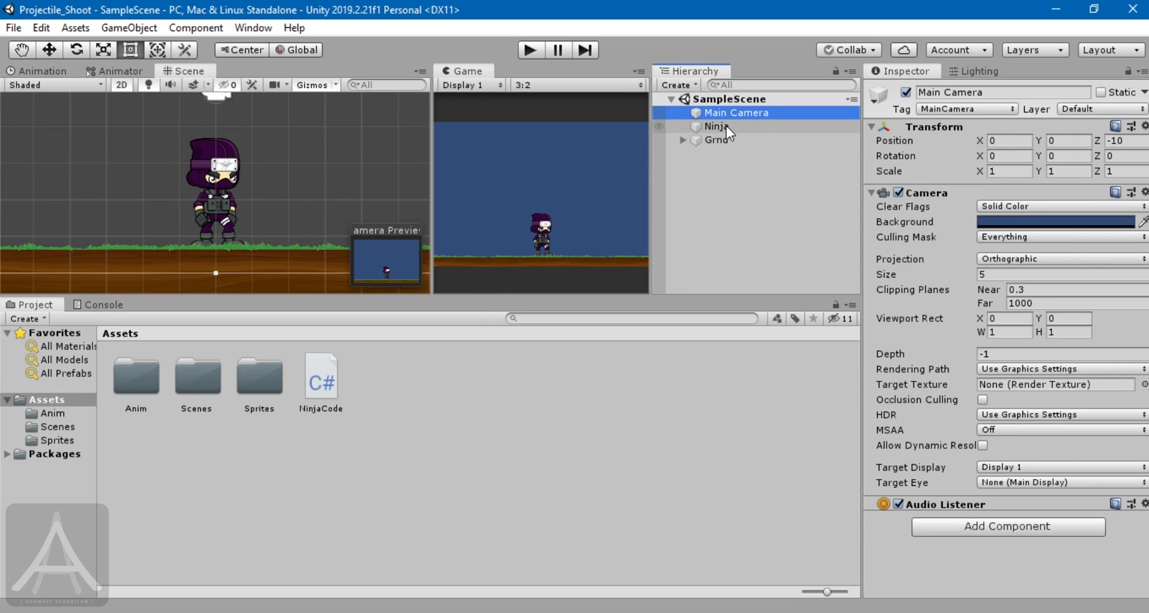
left_click(726, 126)
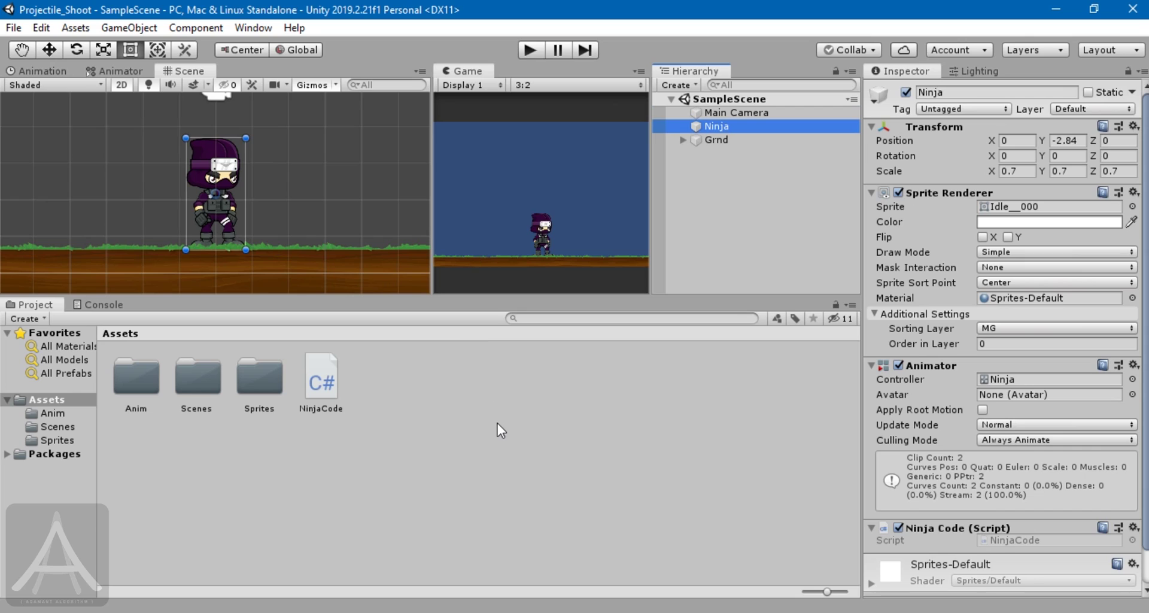
left_click(721, 139)
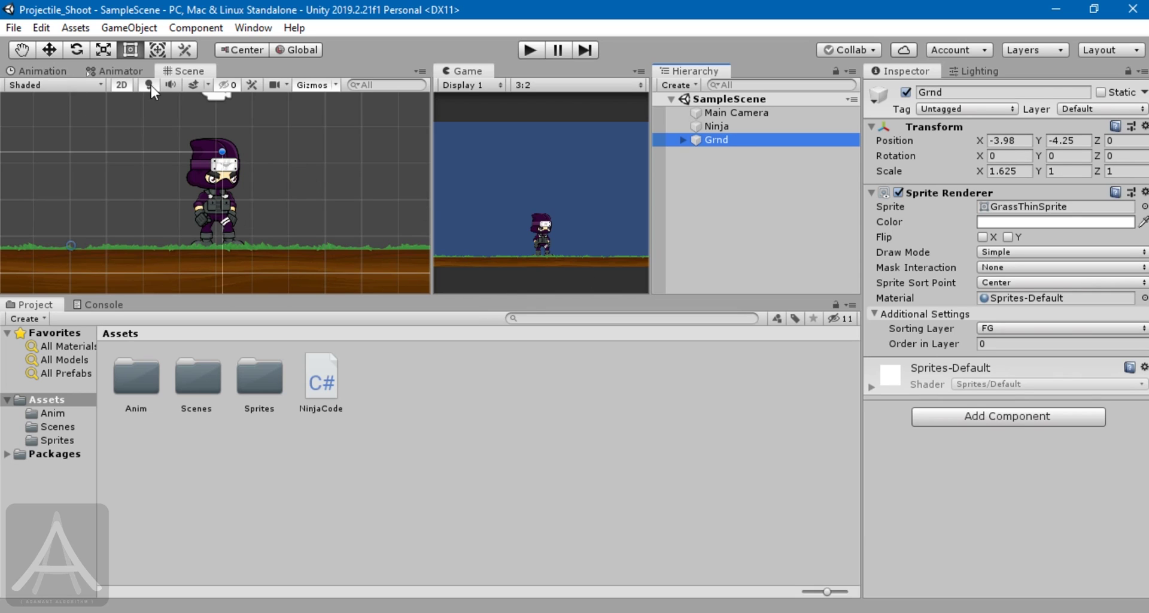
Review the Ninja's animation clips and the source images in the Sprites folder
left_click(52, 72)
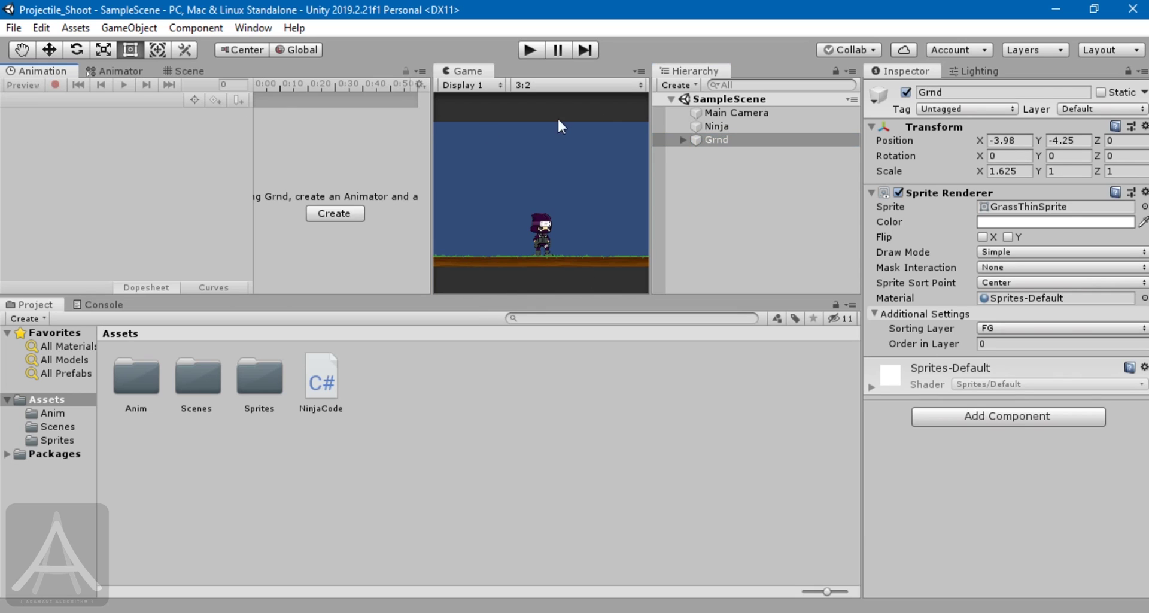
left_click(711, 126)
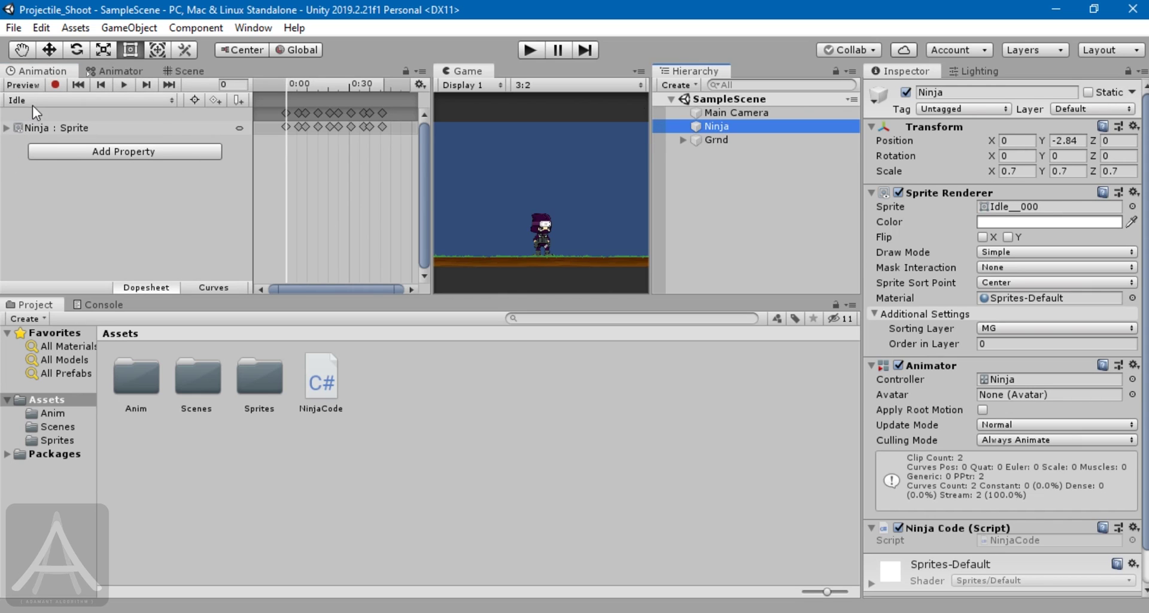
left_click(33, 99)
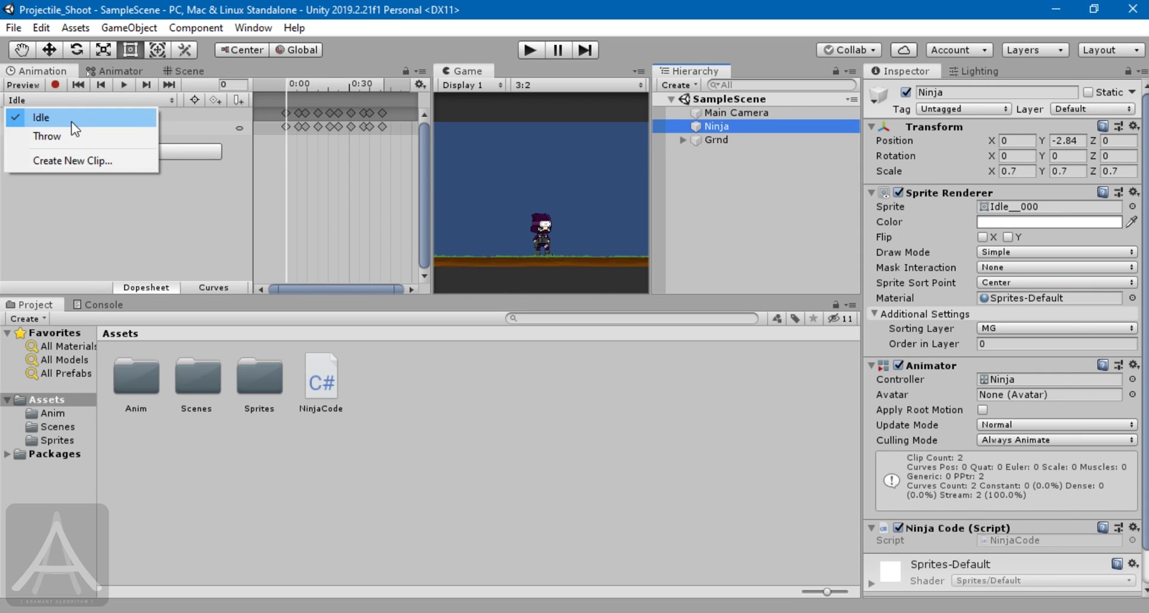
left_click(260, 383)
double_click(261, 382)
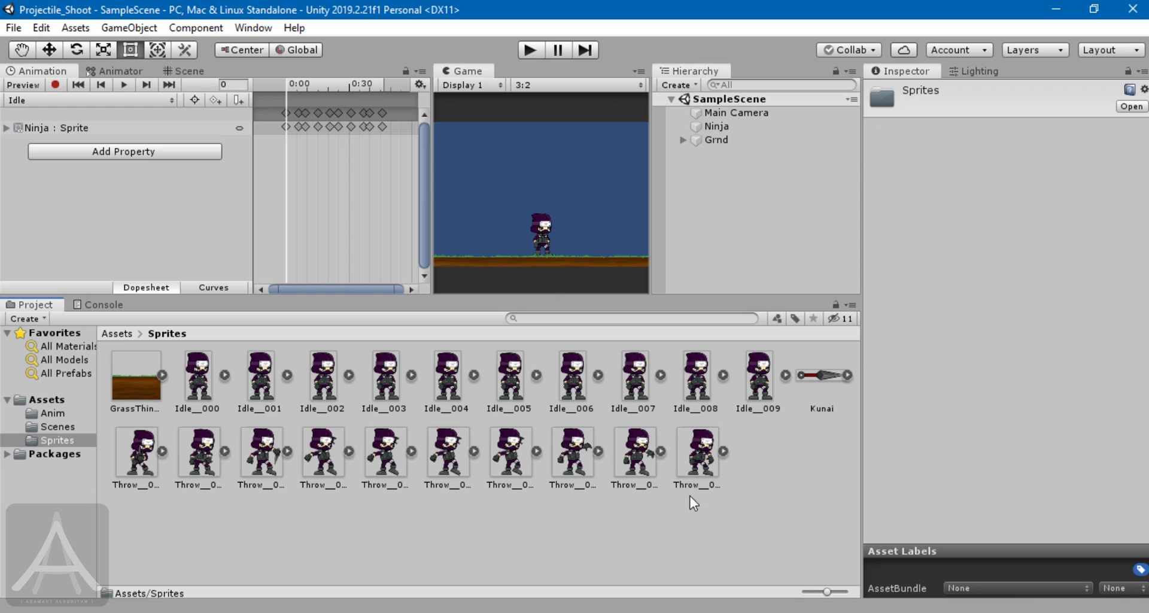
left_click(74, 100)
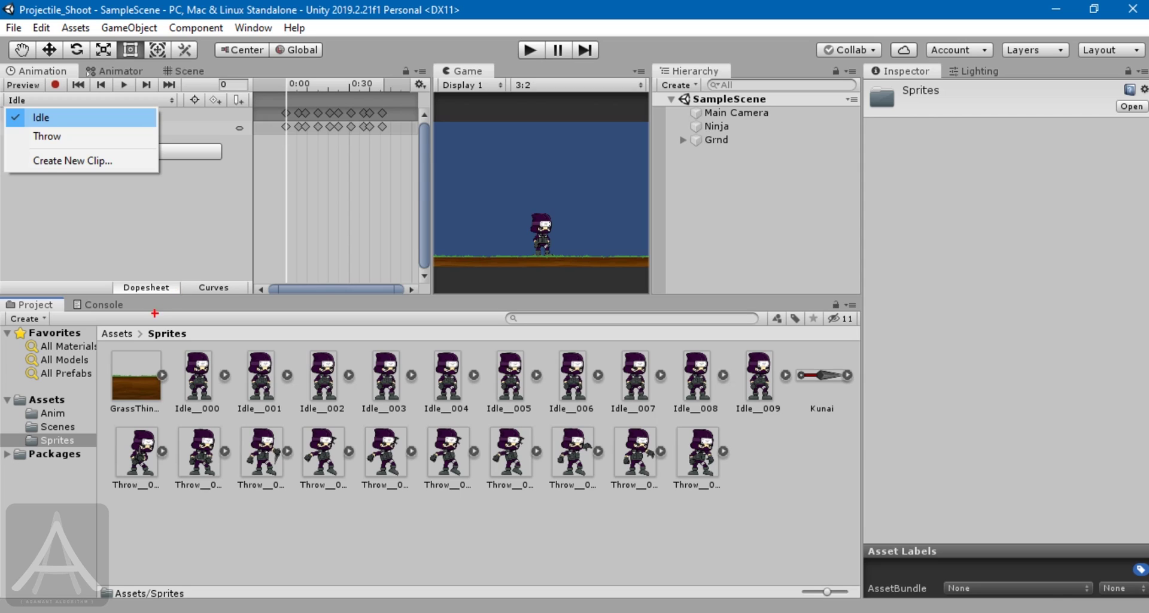
mouse_move(210, 345)
left_mouse_down()
mouse_move(168, 358)
mouse_move(176, 404)
mouse_move(235, 419)
mouse_move(613, 405)
mouse_move(774, 414)
mouse_move(809, 397)
mouse_move(782, 344)
mouse_move(639, 320)
mouse_move(405, 317)
mouse_move(206, 347)
left_mouse_up()
mouse_move(261, 374)
left_mouse_down()
mouse_move(45, 108)
mouse_move(24, 107)
mouse_move(60, 118)
left_mouse_up()
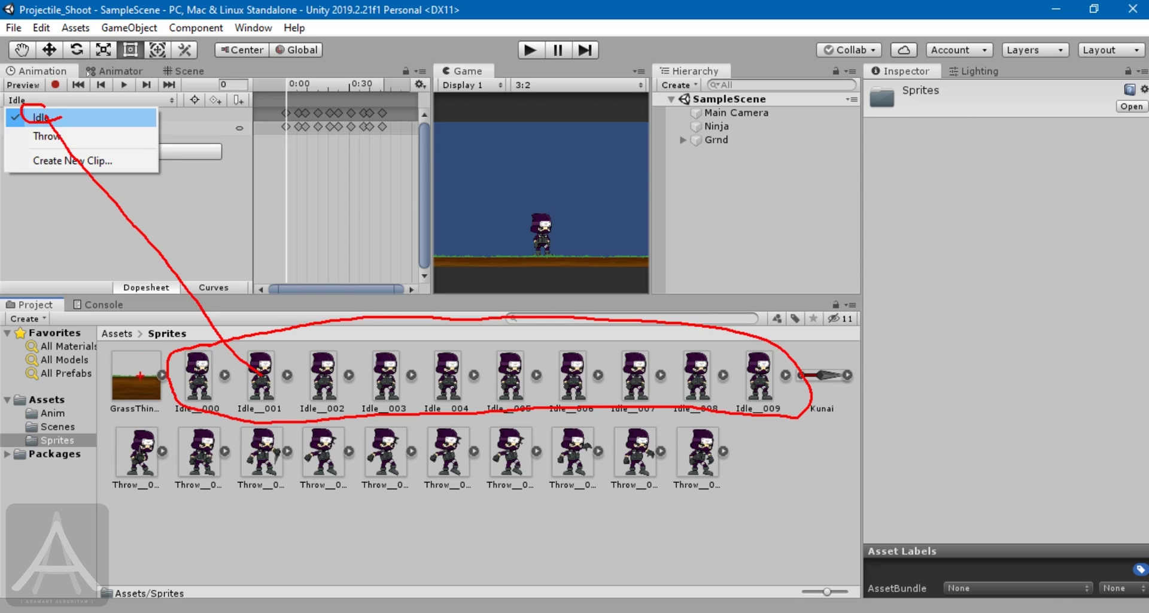
mouse_move(139, 425)
left_mouse_down()
mouse_move(108, 446)
mouse_move(129, 515)
mouse_move(321, 535)
mouse_move(536, 515)
mouse_move(675, 478)
mouse_move(748, 443)
mouse_move(627, 415)
mouse_move(120, 429)
left_mouse_up()
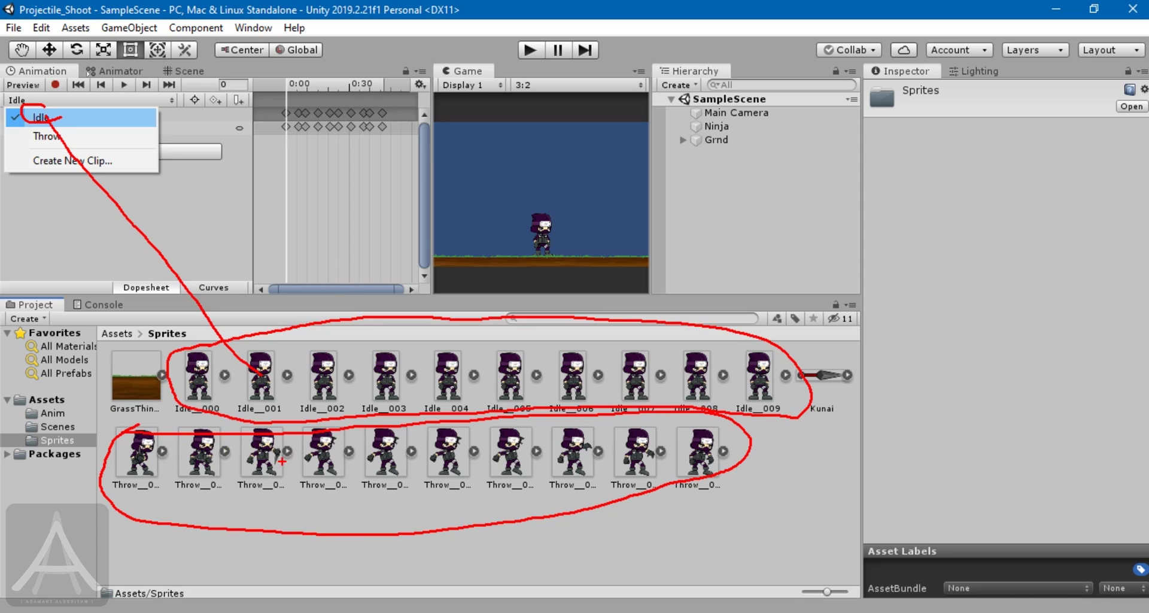
left_click_drag(266, 459, 63, 134)
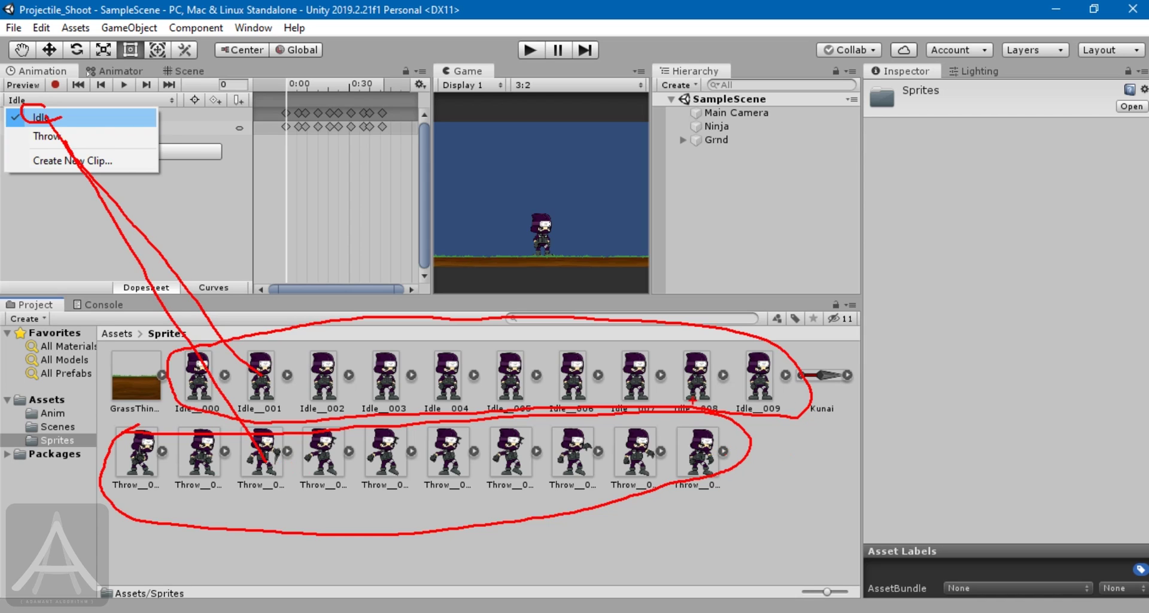
key("Escape")
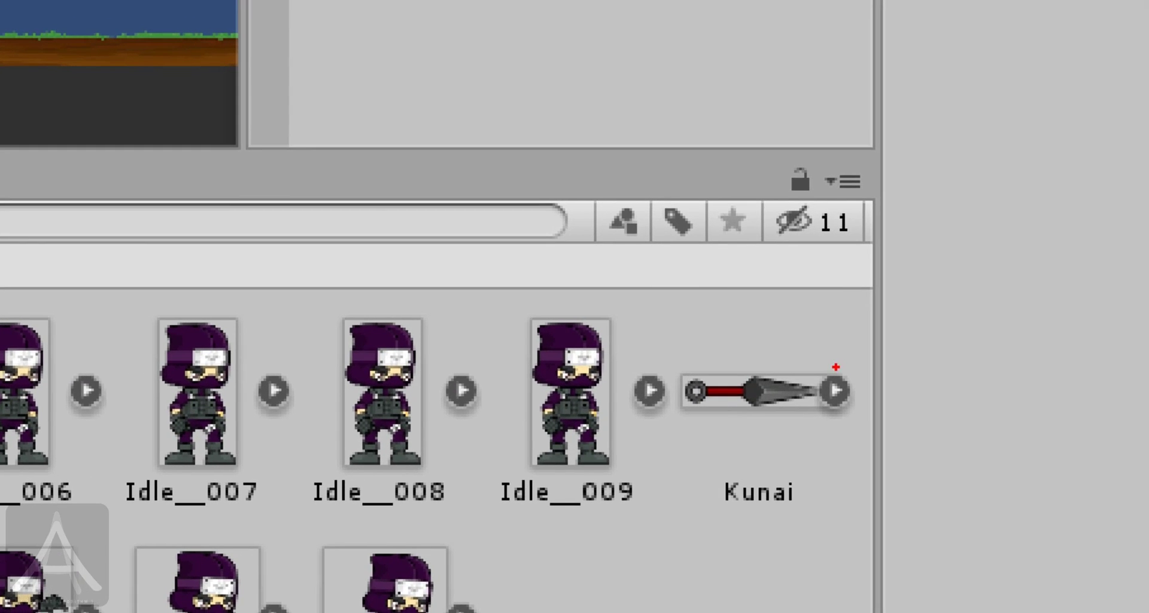
mouse_move(813, 327)
left_mouse_down()
mouse_move(605, 323)
mouse_move(724, 541)
mouse_move(830, 260)
left_mouse_up()
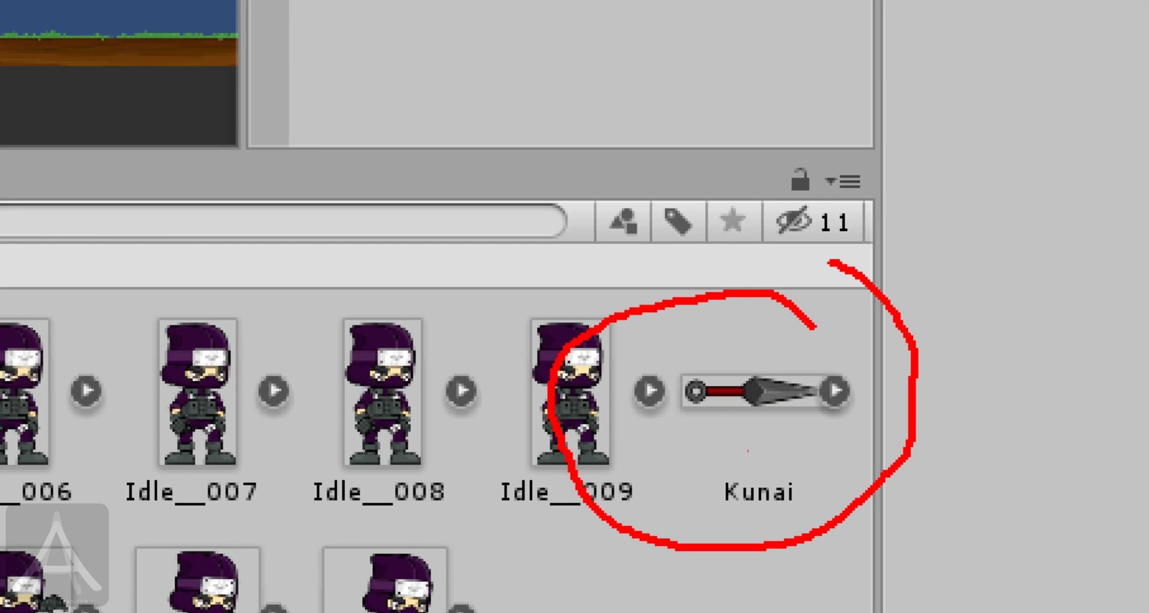
key("Escape")
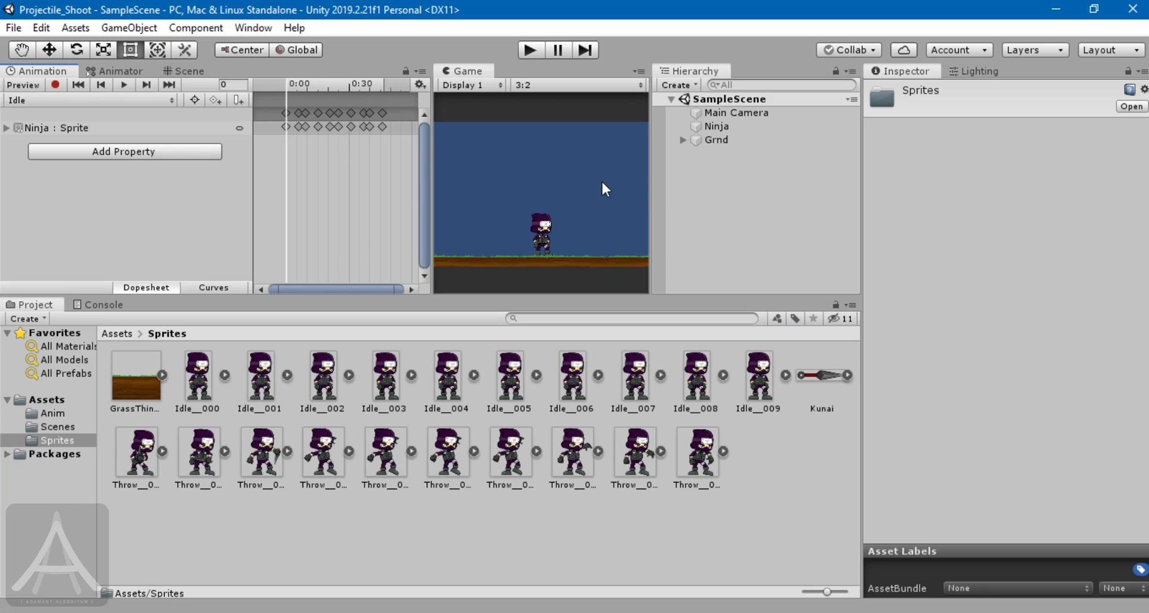
Run the game and examine the Entry and Idle states in the Ninja animator controller
left_click(175, 70)
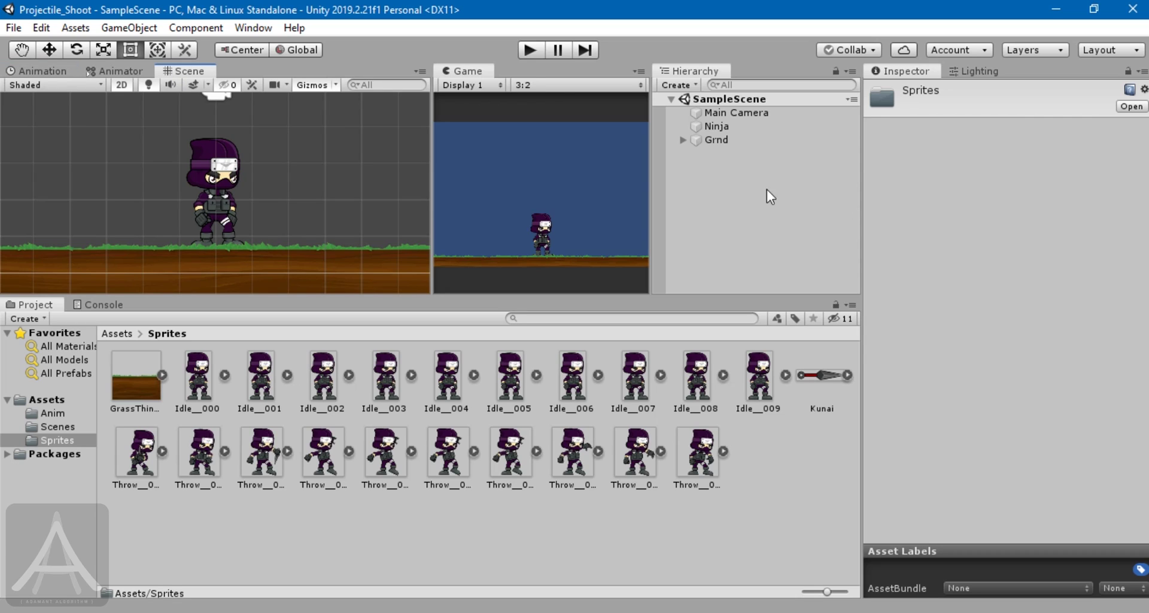
left_click(530, 50)
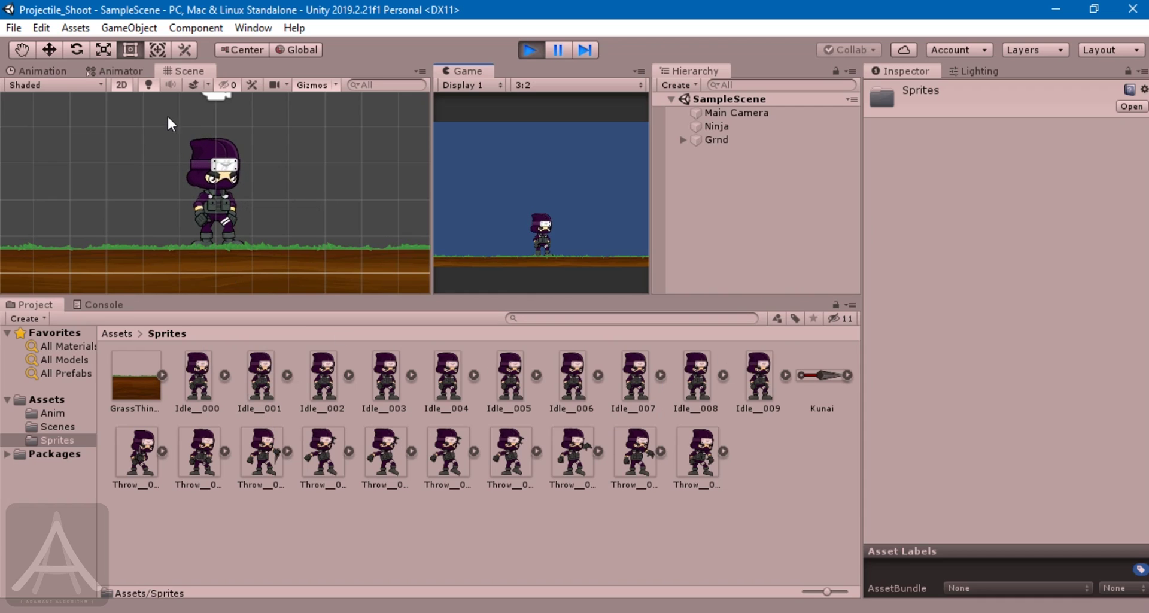
left_click(128, 71)
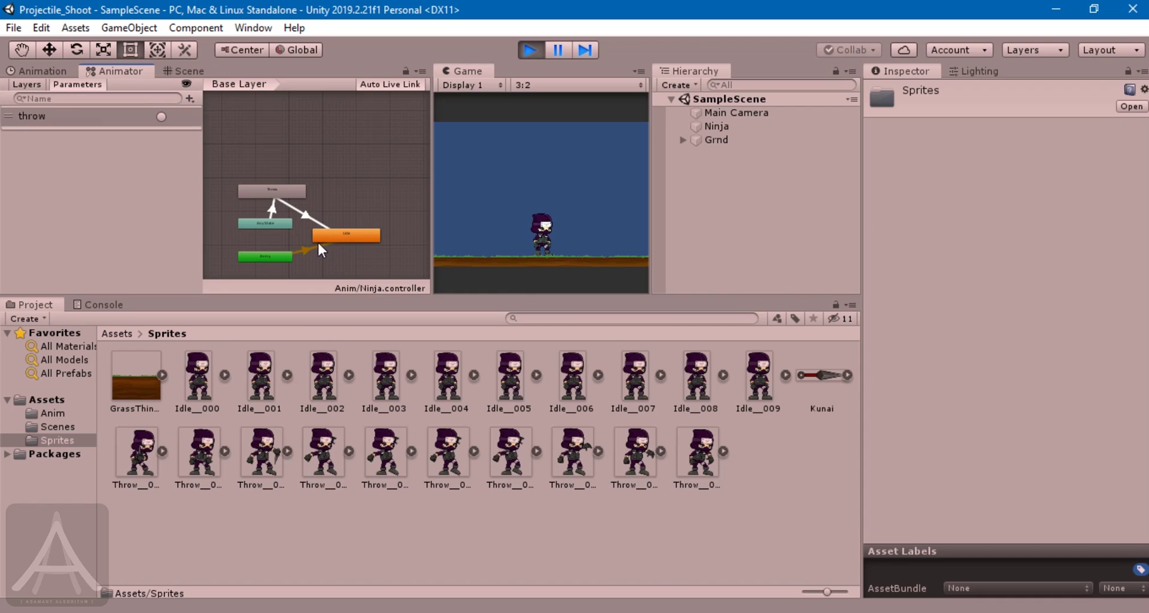
left_click(274, 256)
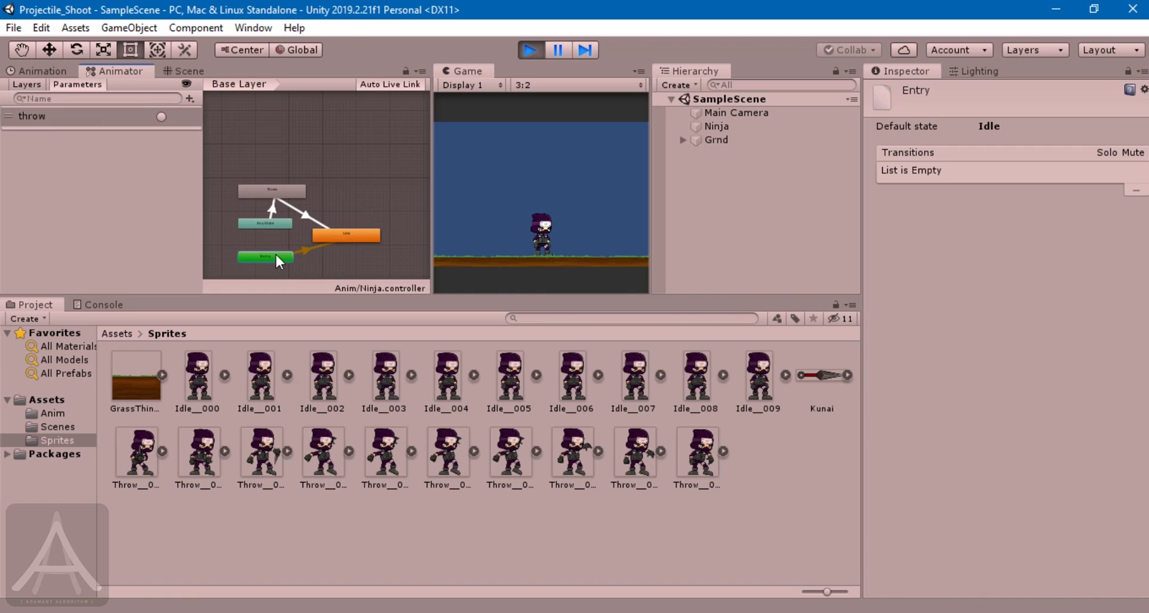
key("f")
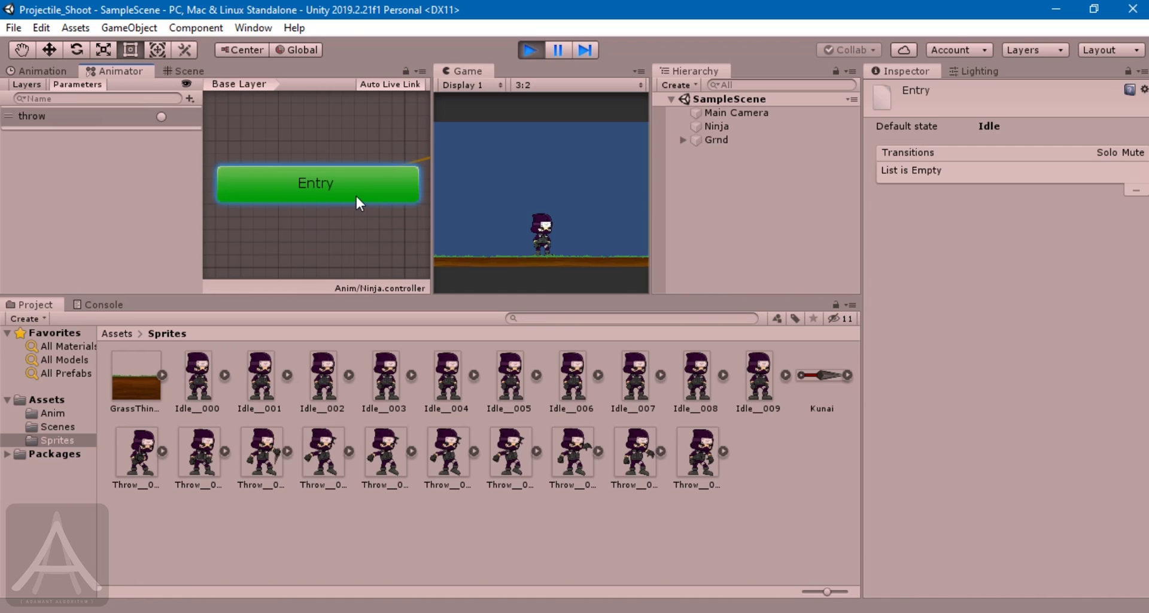
scroll(355, 194, "down", 5)
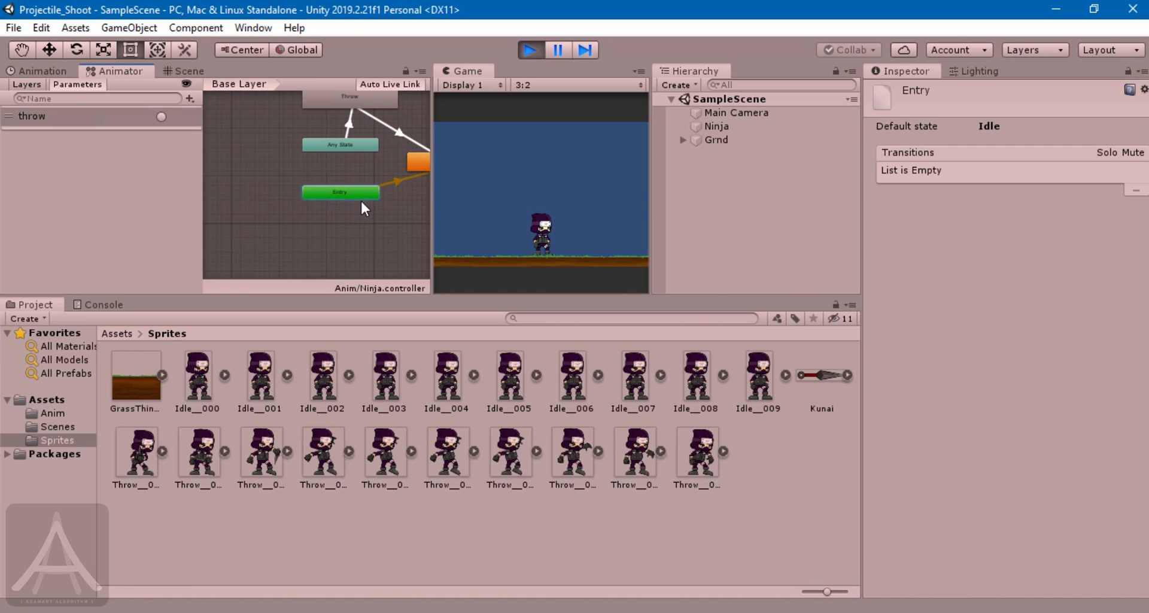
left_click(418, 160)
key("f")
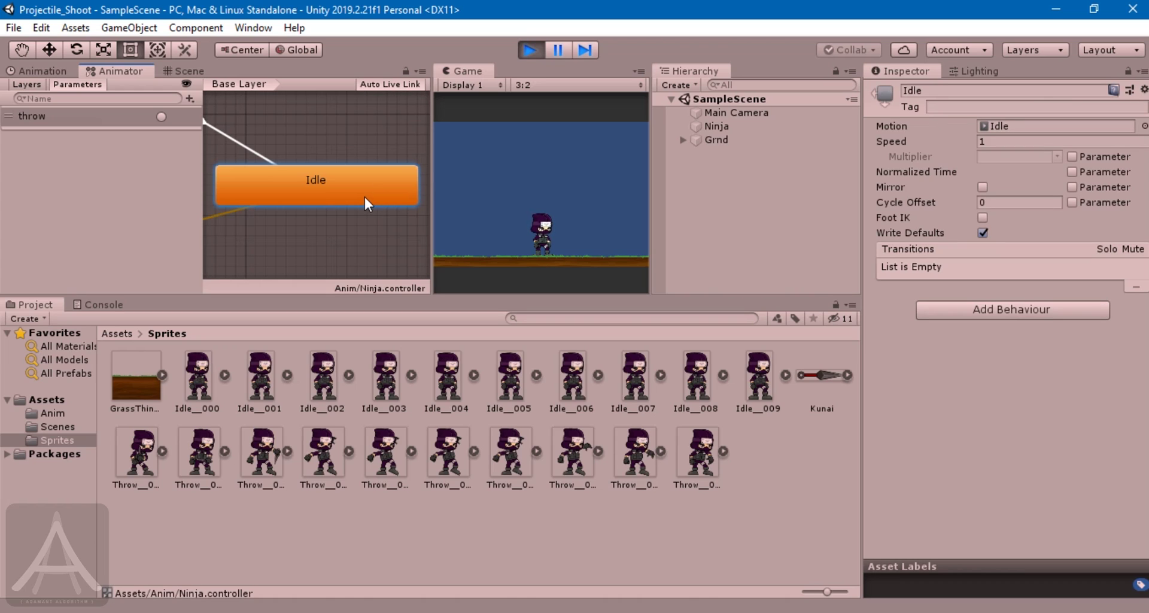
Monitor the Ninja's live animator states while testing the throw action in the running game, and stop the game
left_click(718, 127)
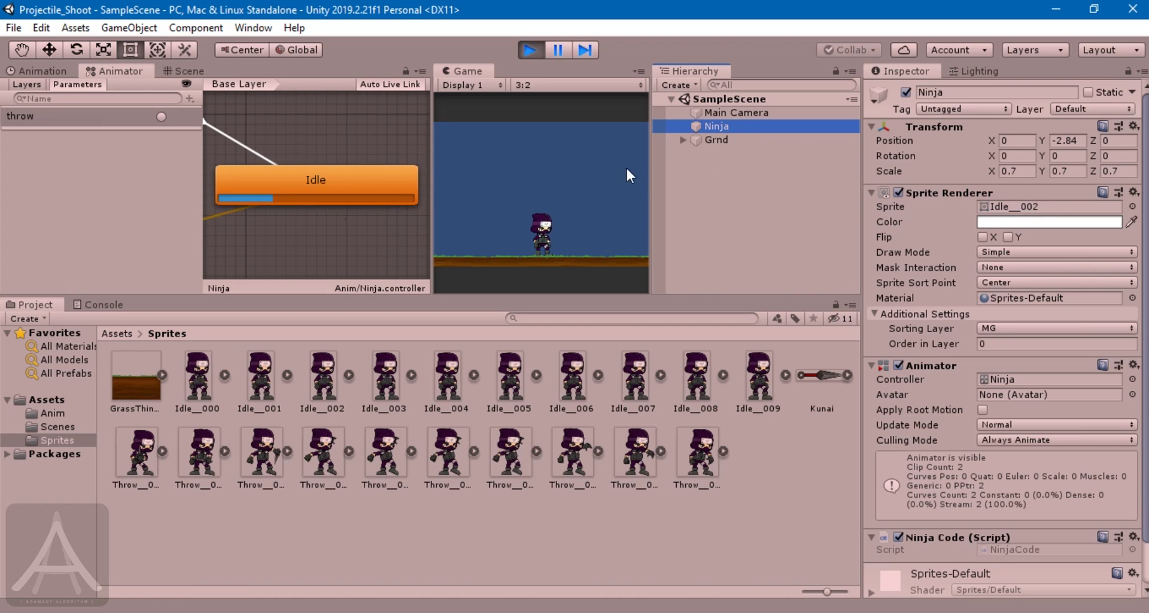
scroll(335, 198, "down", 5)
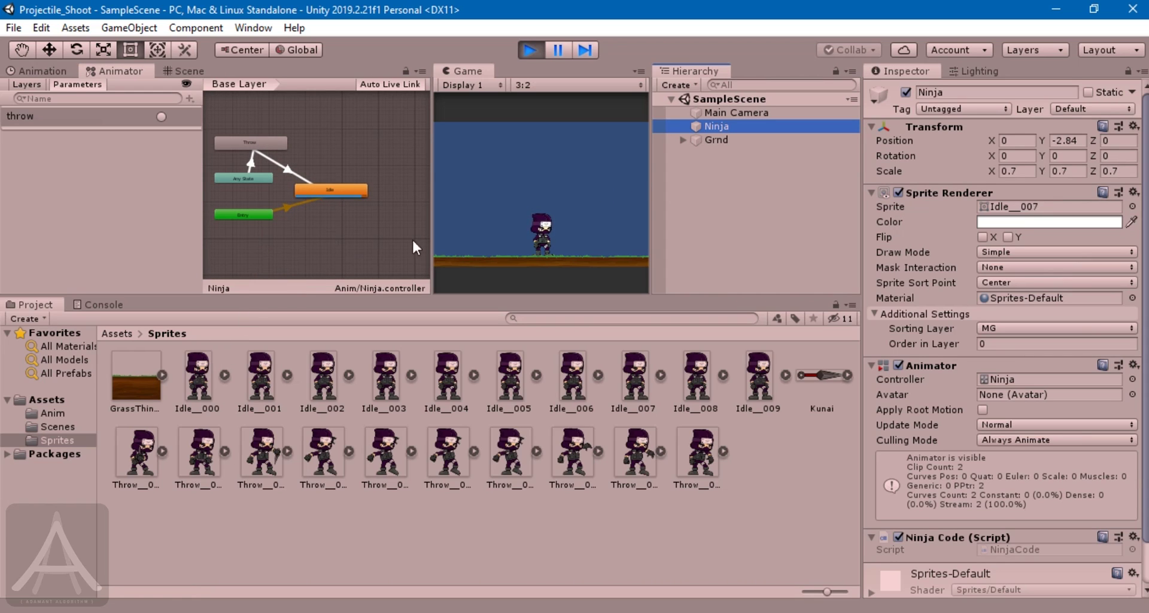
left_click(603, 216)
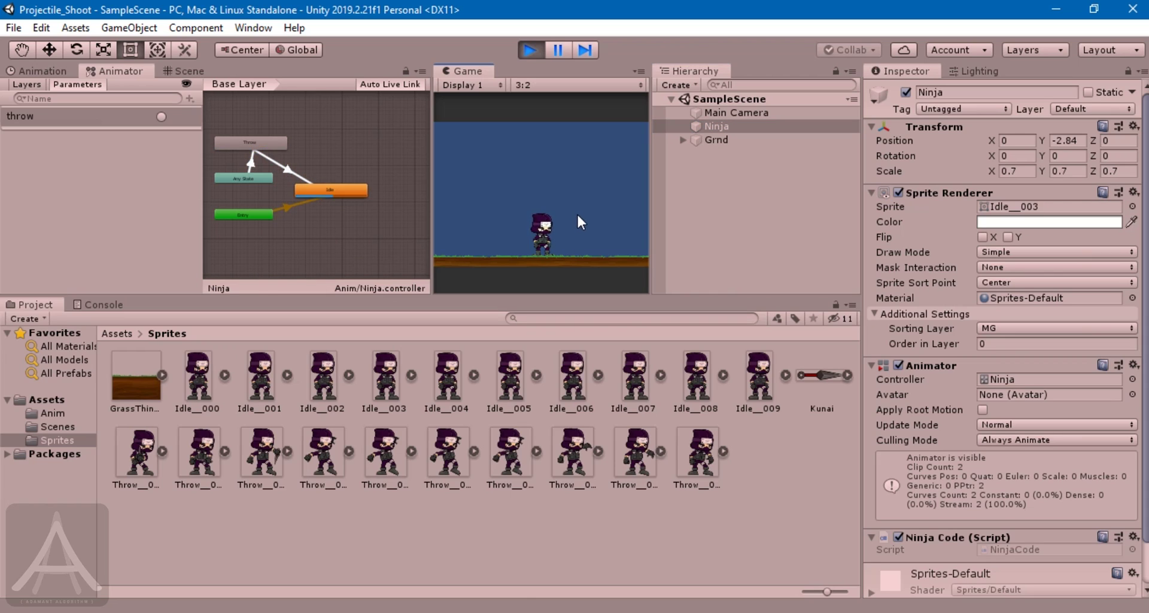
left_click(578, 215)
left_click(530, 51)
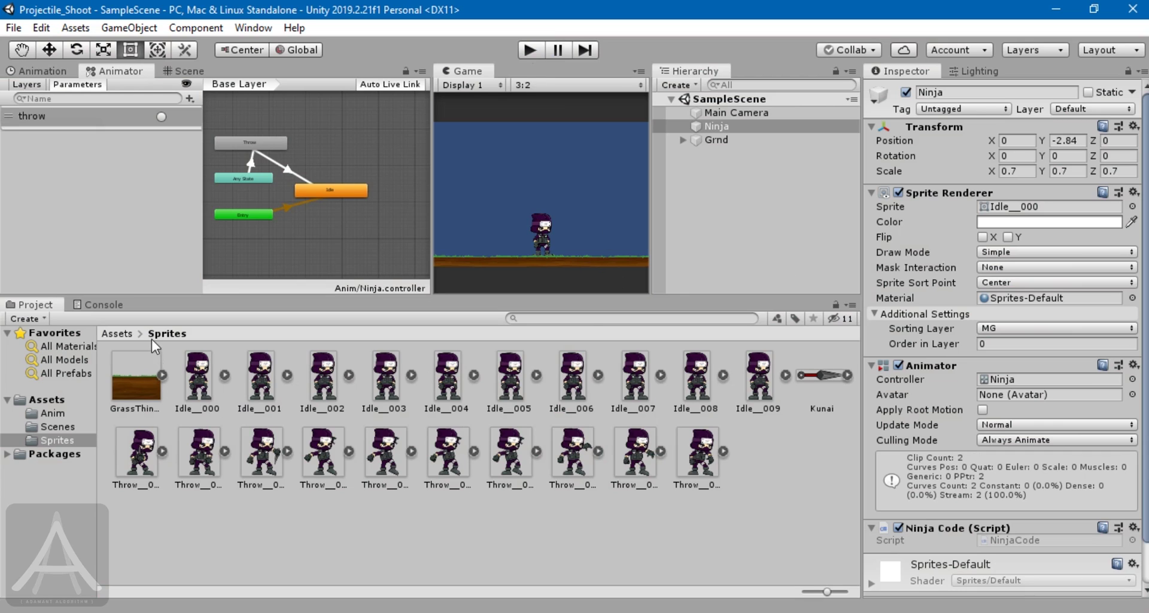
Open the NinjaCode script from Assets in Rider, review its throw trigger code, and return to Unity
left_click(118, 333)
left_click(503, 460)
left_click(326, 392)
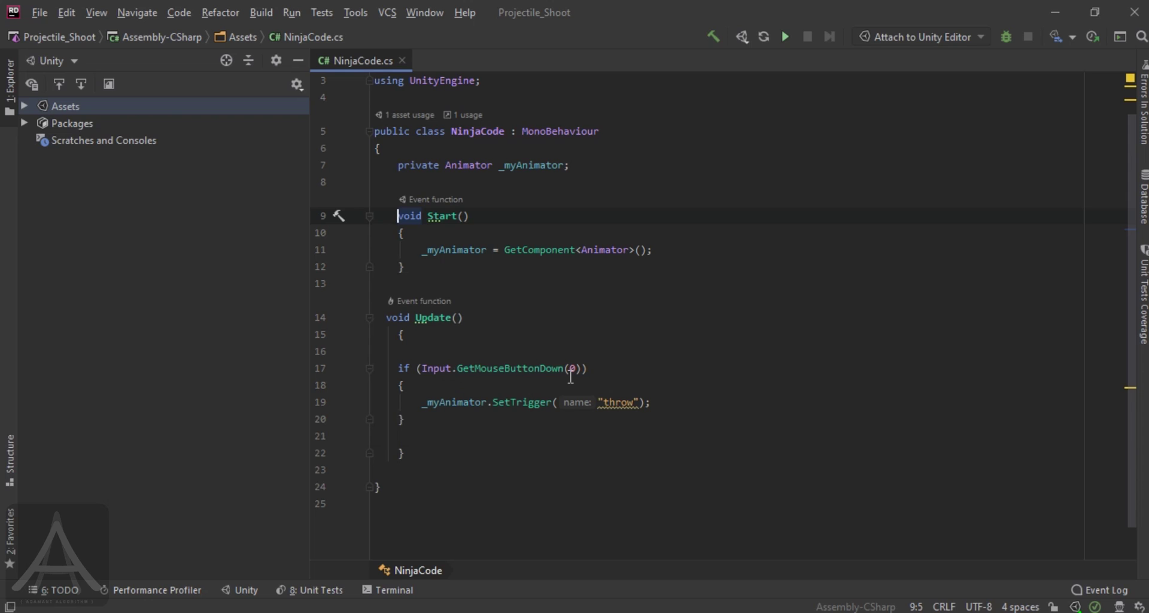
mouse_move(565, 373)
key("alt+Tab")
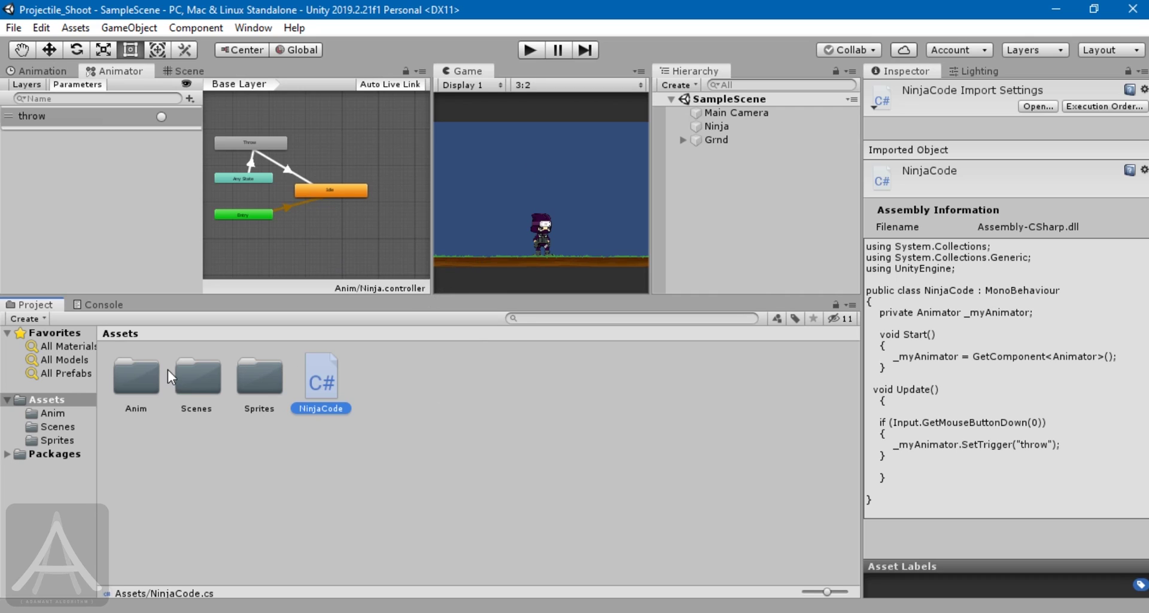
Add the Kunai sprite from the Sprites folder to the scene hierarchy and rename the object Knife
left_click(136, 383)
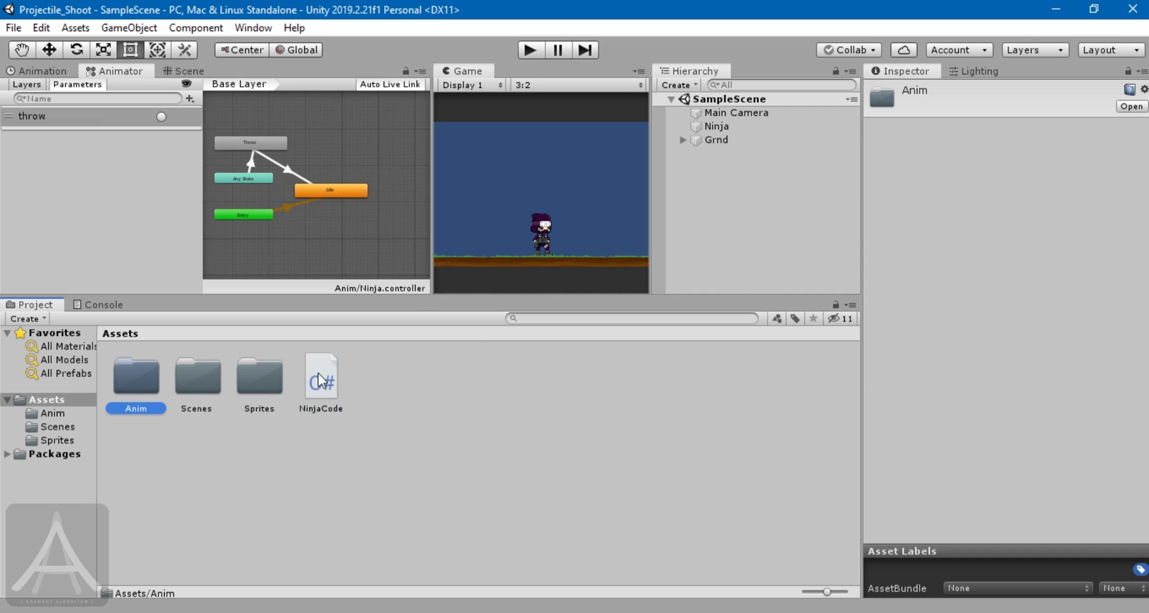
double_click(257, 374)
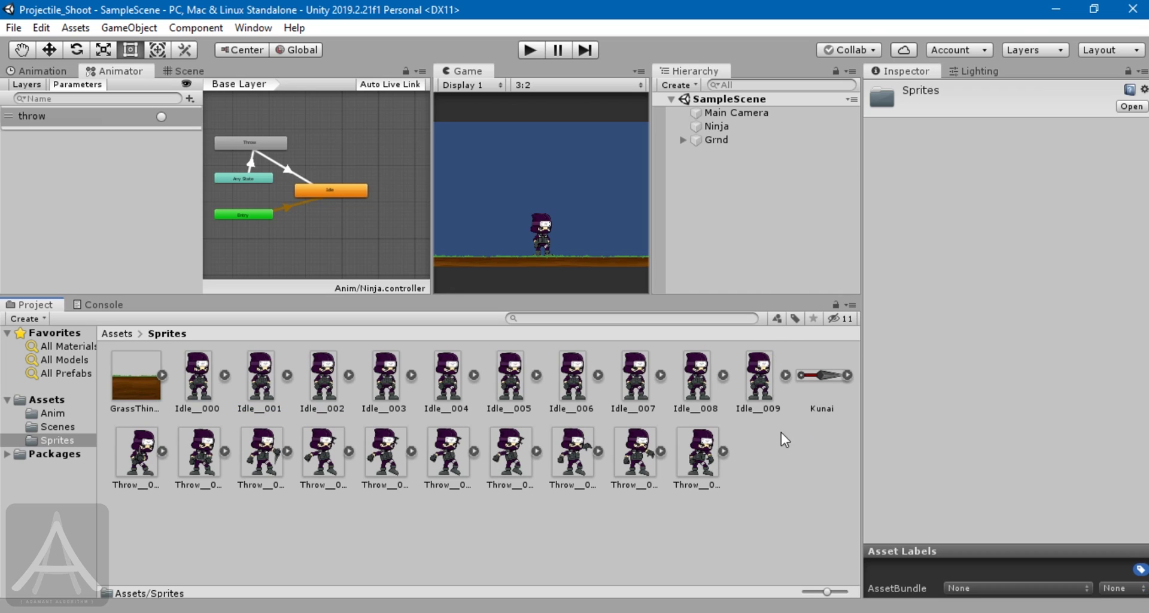
left_click_drag(821, 375, 750, 219)
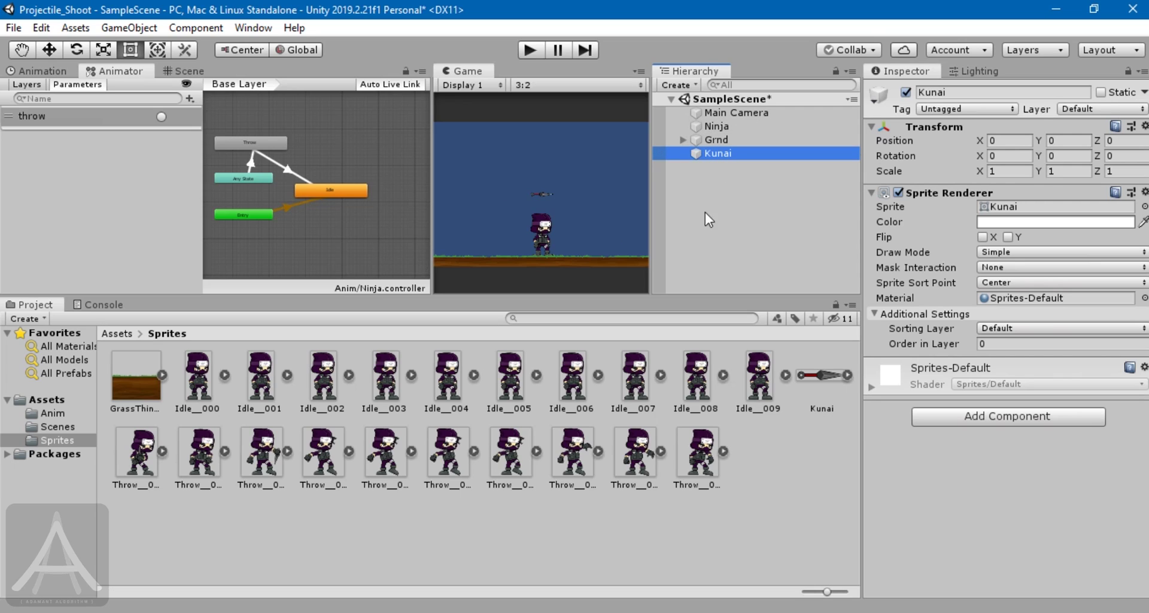
left_click(953, 91)
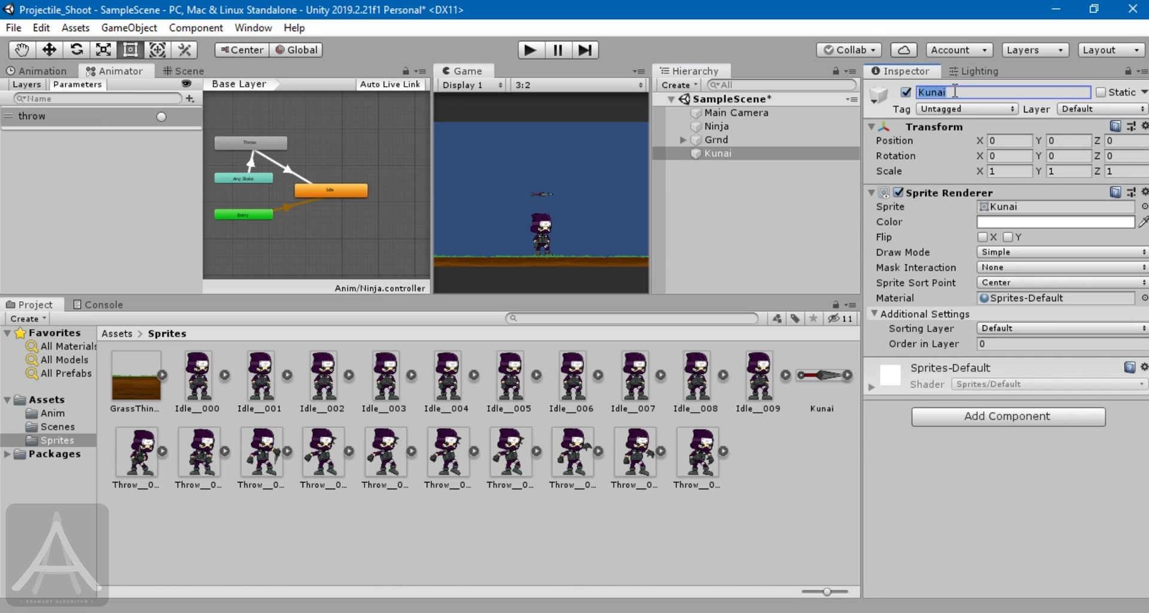
type("Knife")
left_click(735, 183)
Frame the Knife object in the Scene view and add a Box Collider 2D component to it
left_click(723, 153)
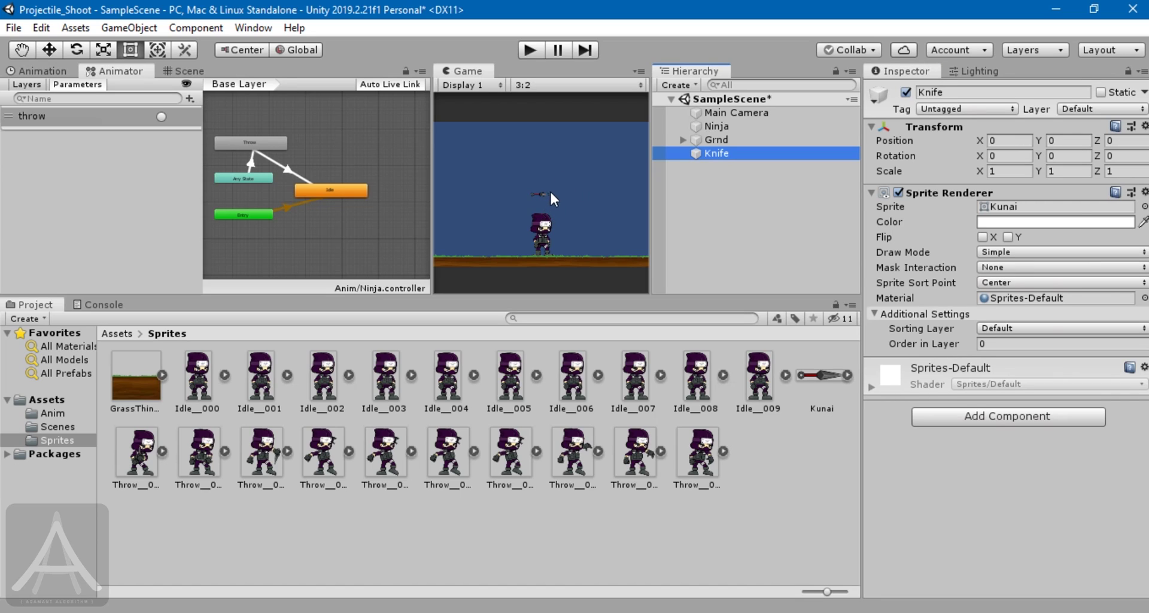
left_click(186, 70)
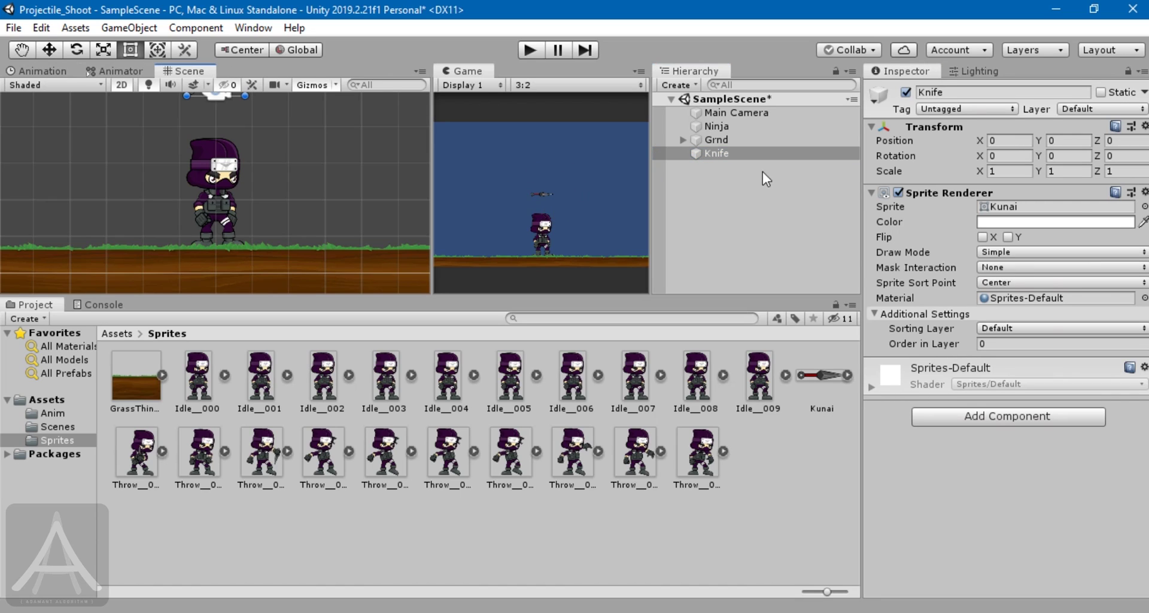
key("f")
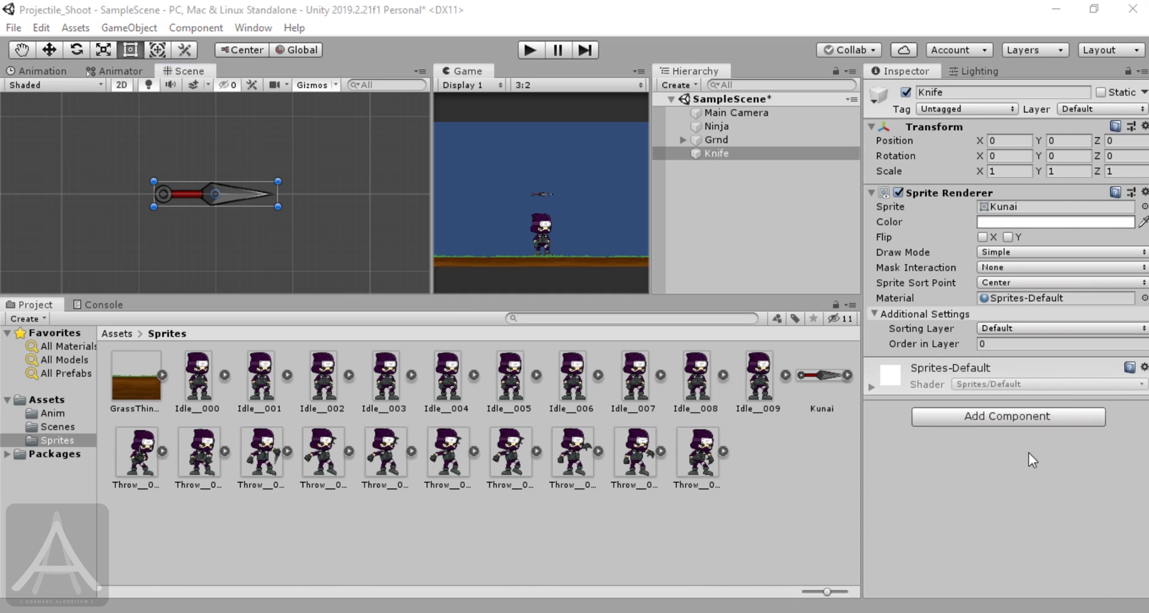
left_click(1019, 422)
left_click(1007, 424)
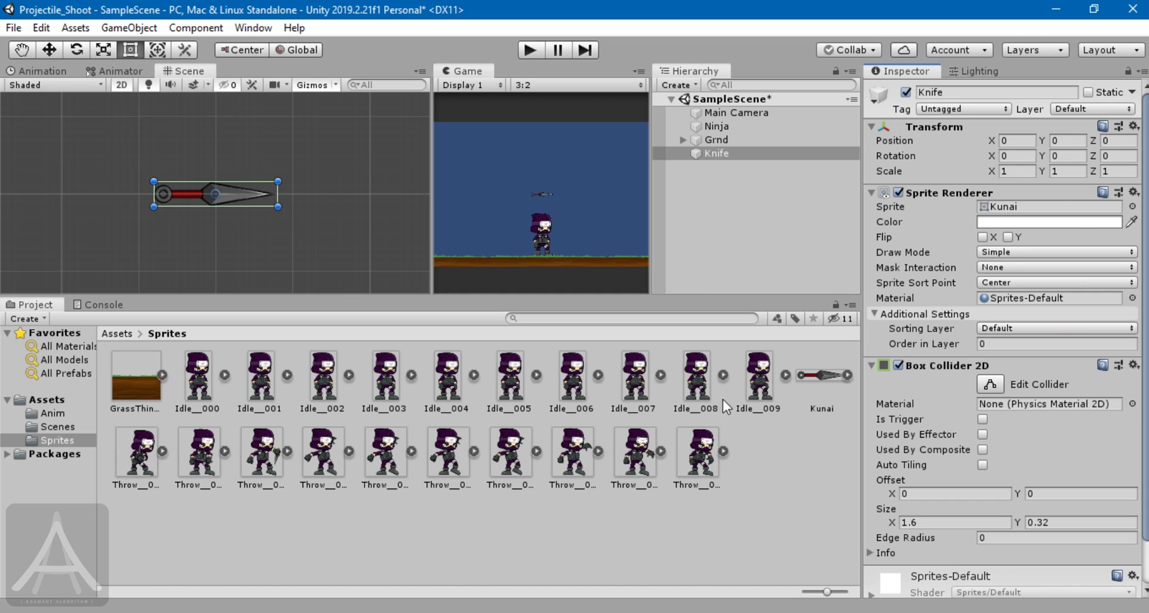
Run the game to check how the Knife behaves without any movement code, and stop it
left_click(818, 208)
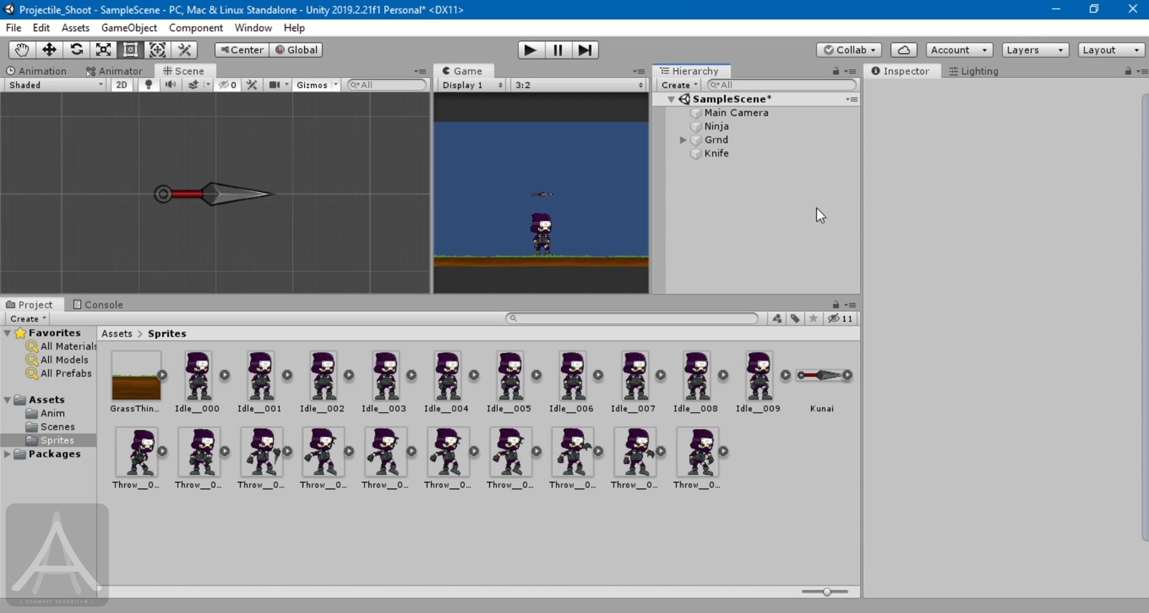
left_click(530, 50)
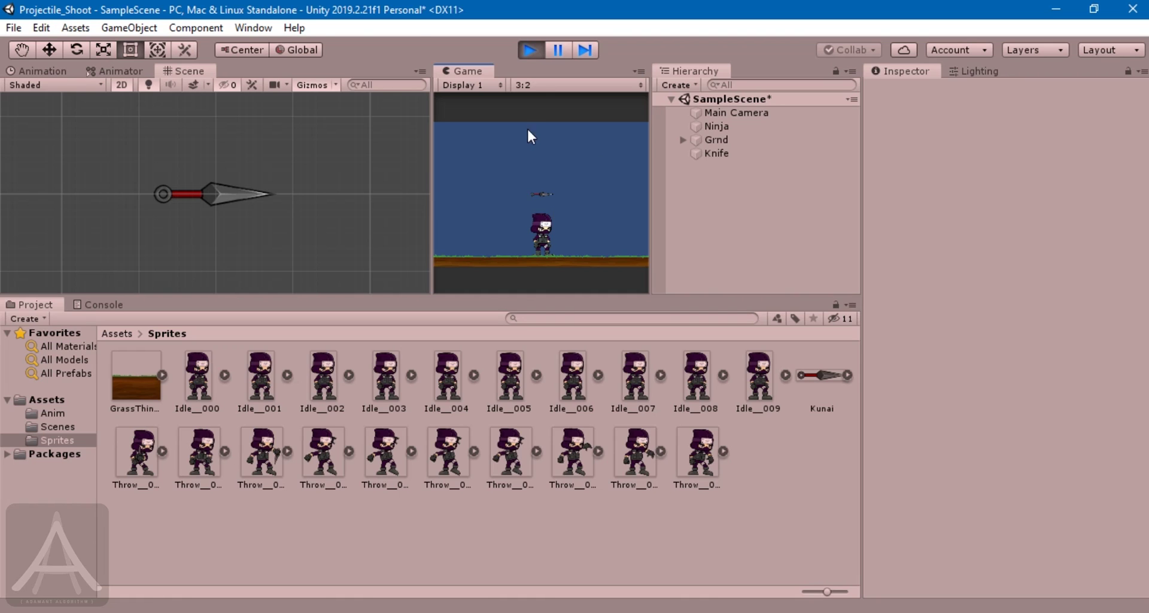
left_click(530, 46)
Create a new script component named knifeScript on the Knife object
left_click(716, 154)
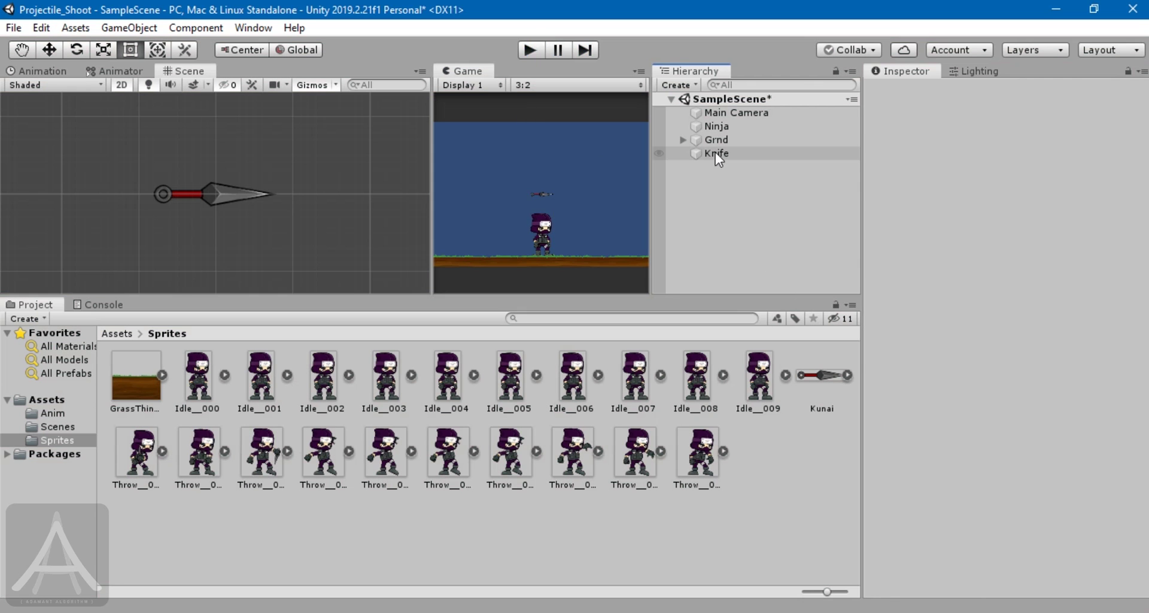
scroll(999, 489, "down", 2)
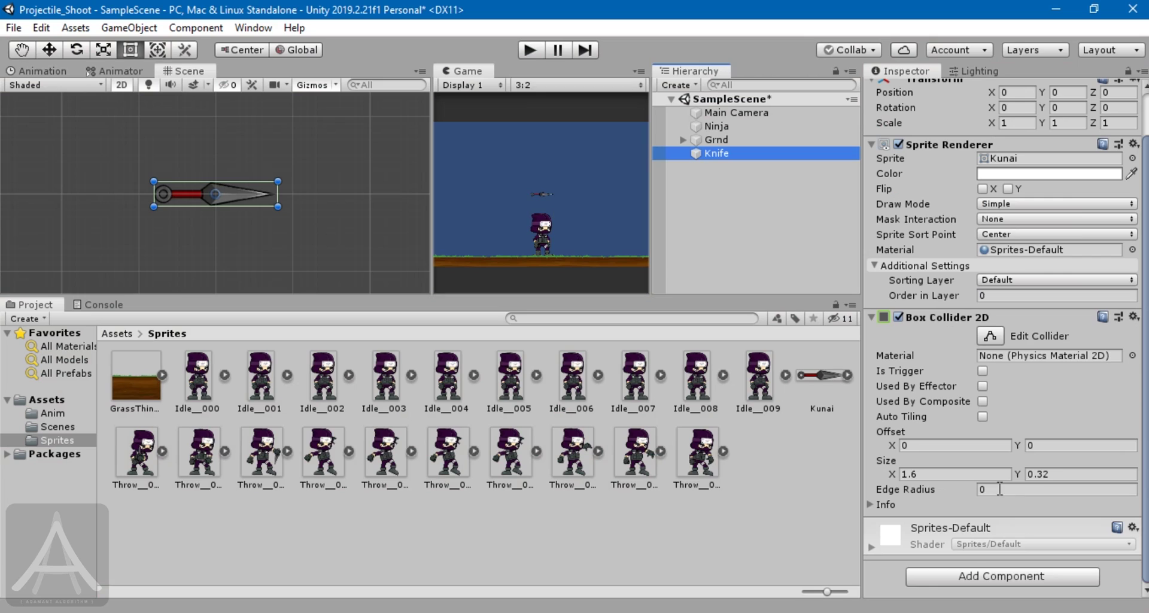
left_click(966, 576)
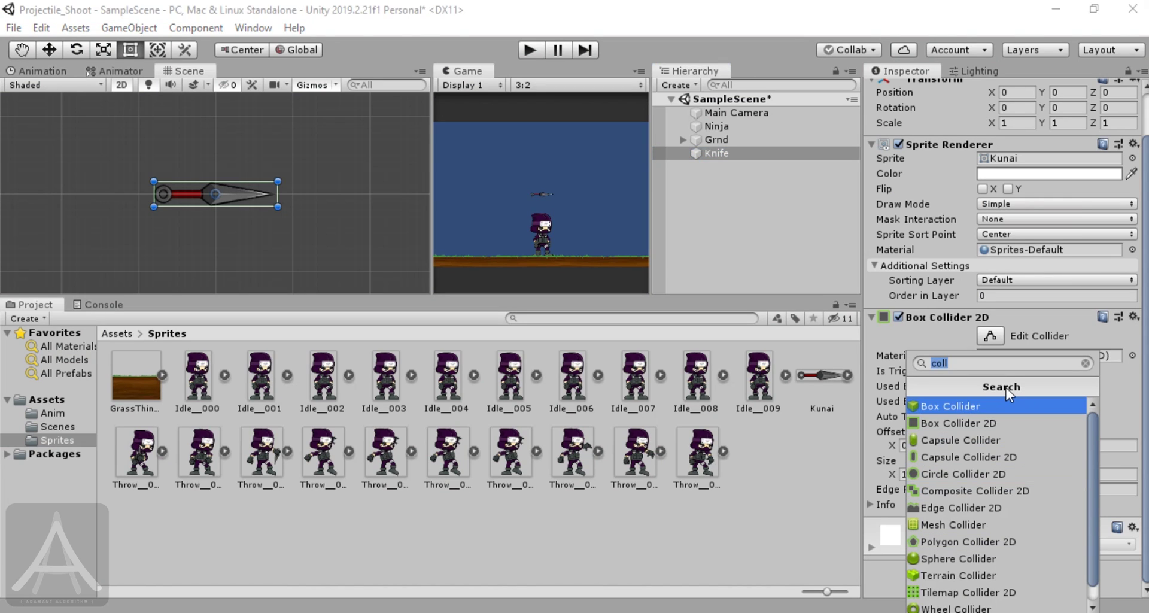
type("kin")
key("BackSpace")
key("BackSpace")
key("BackSpace")
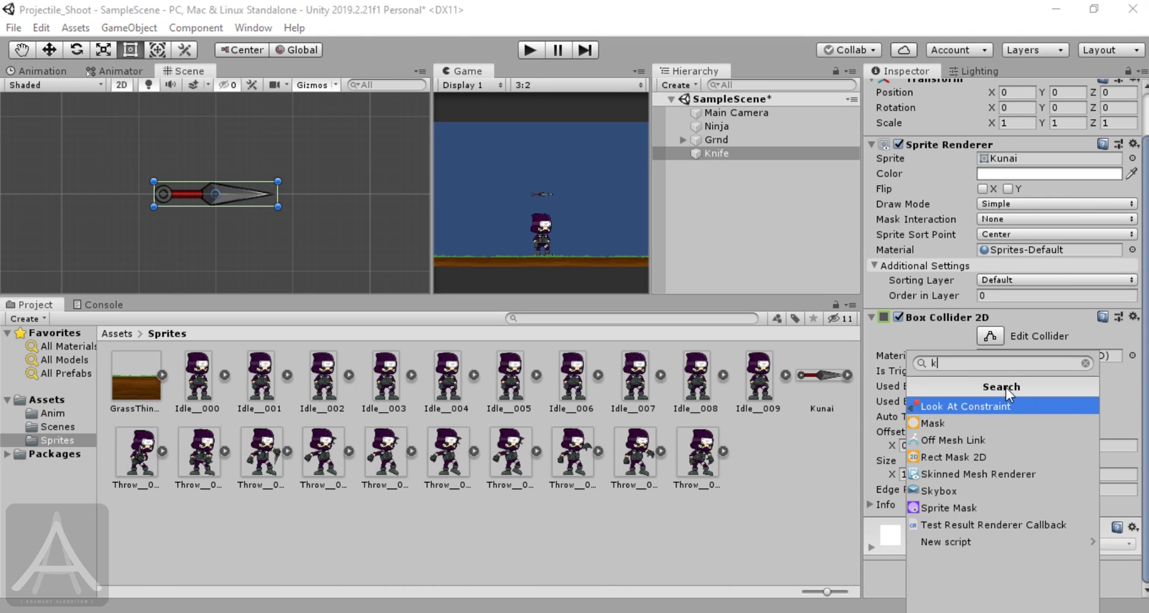
type("knifeScr")
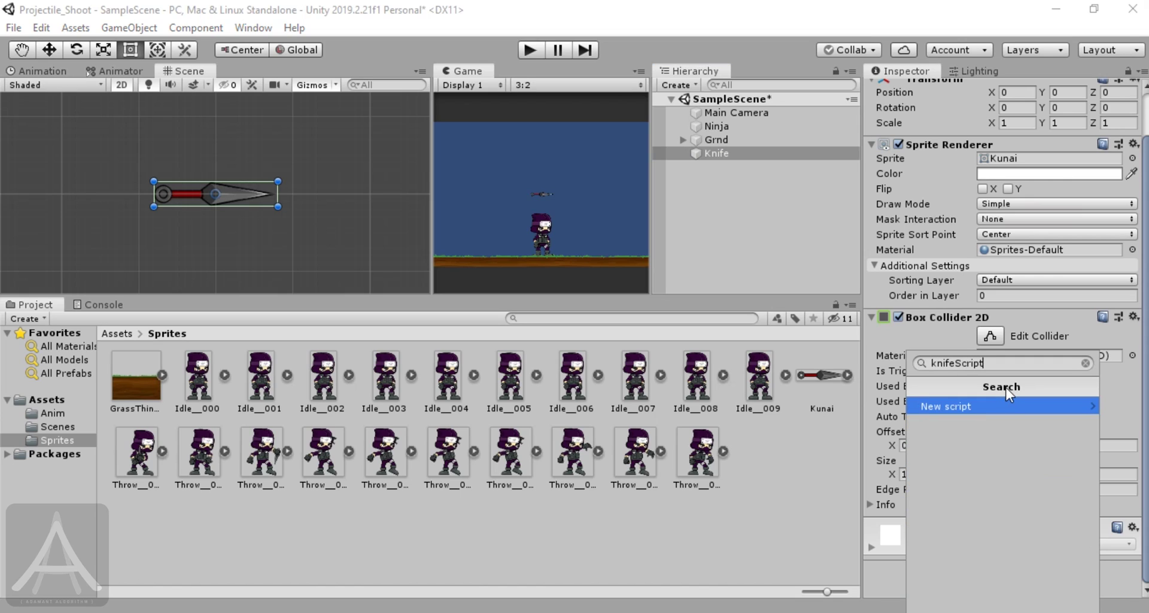
type("ipt")
key("Return")
key("Return")
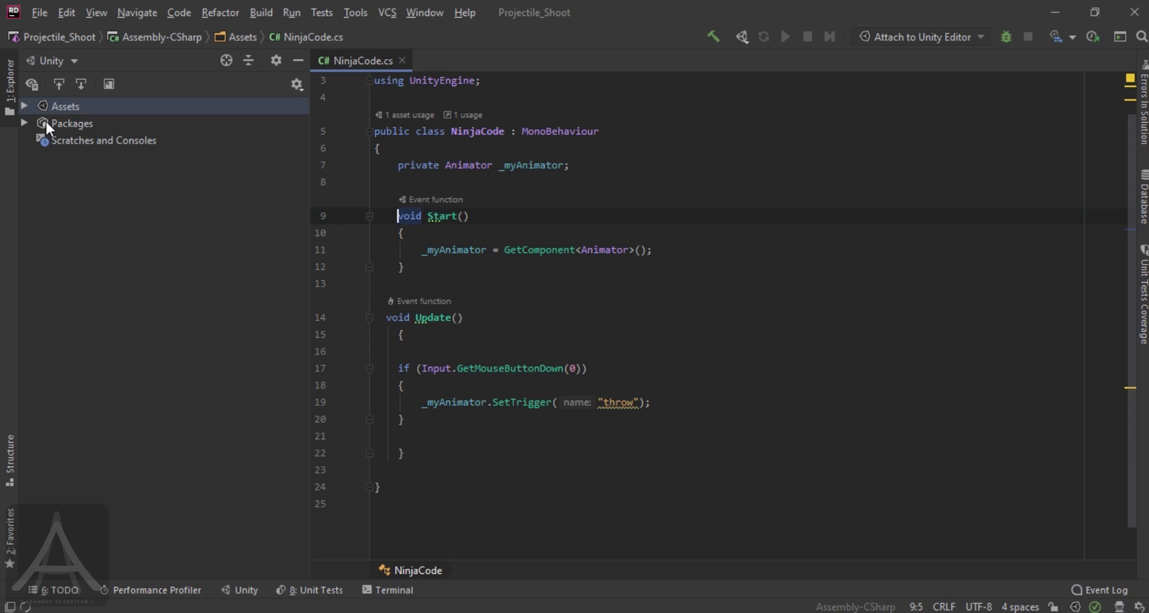
Open knifeScript.cs from the Assets folder in Rider
left_click(23, 106)
left_click(99, 190)
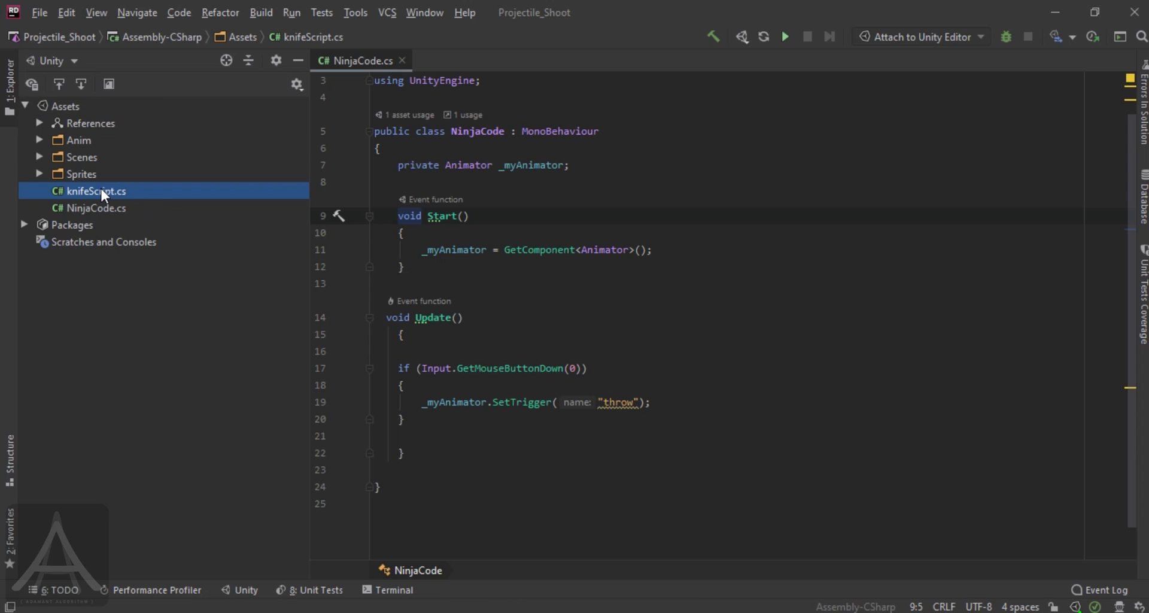
double_click(99, 191)
In the Update method of knifeScript, write a transform.Translate call with Vector3.right as its argument
left_click(431, 351)
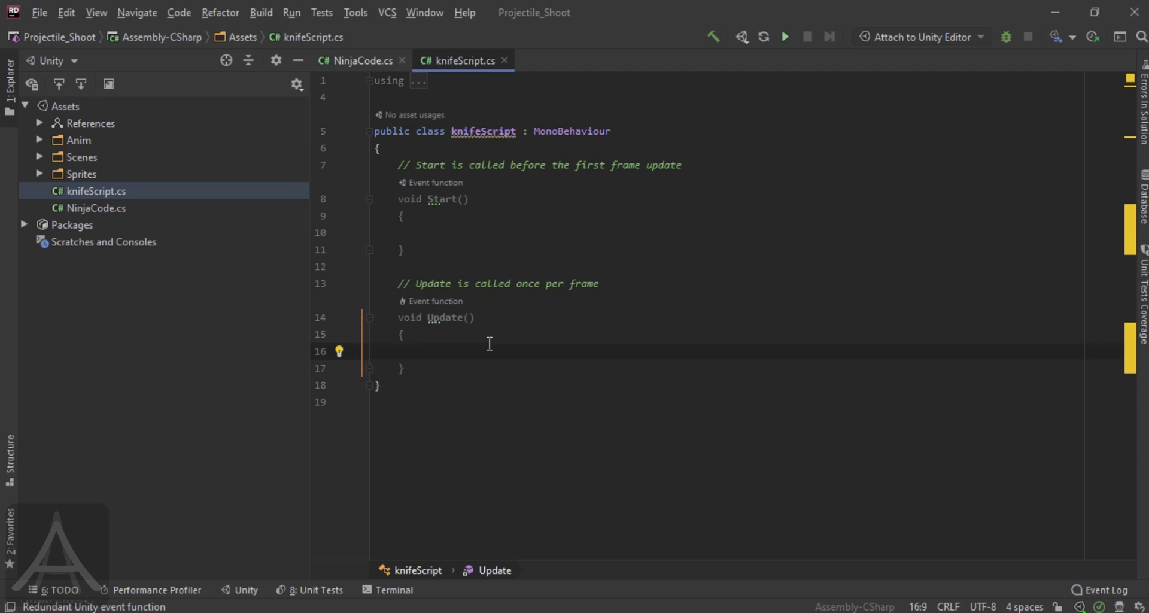
type("tran")
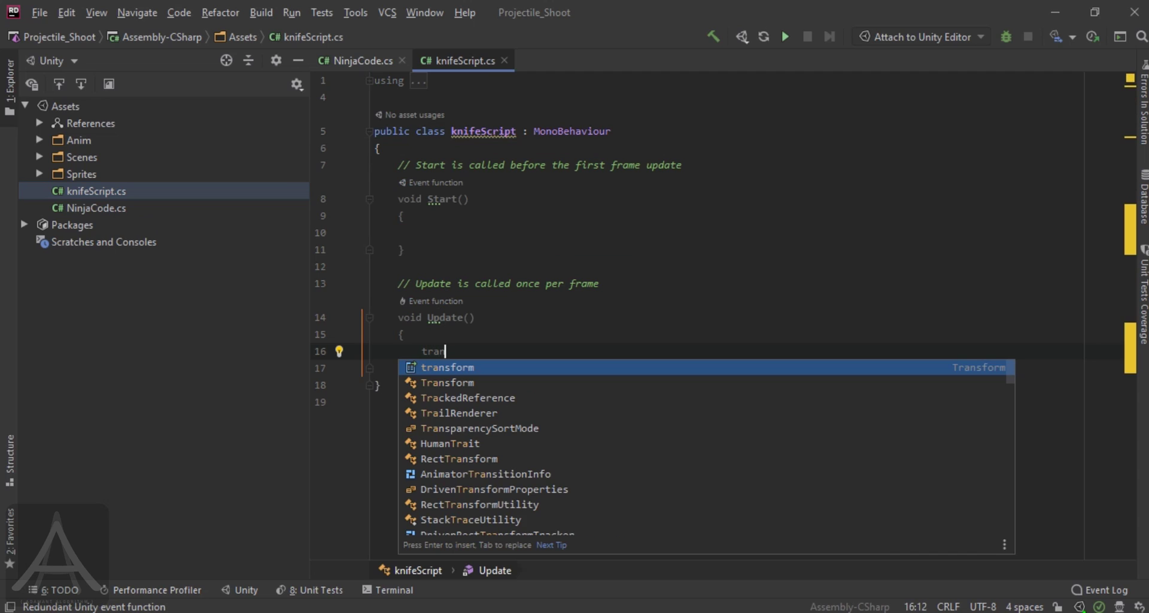
type("sform.tra")
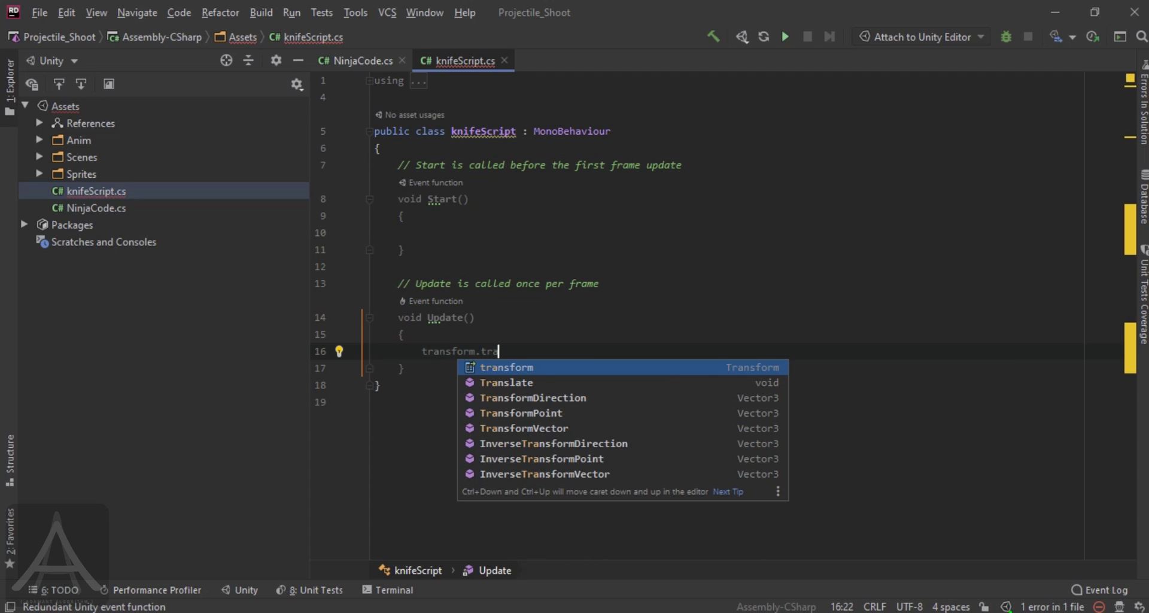
key("Down")
key("Return")
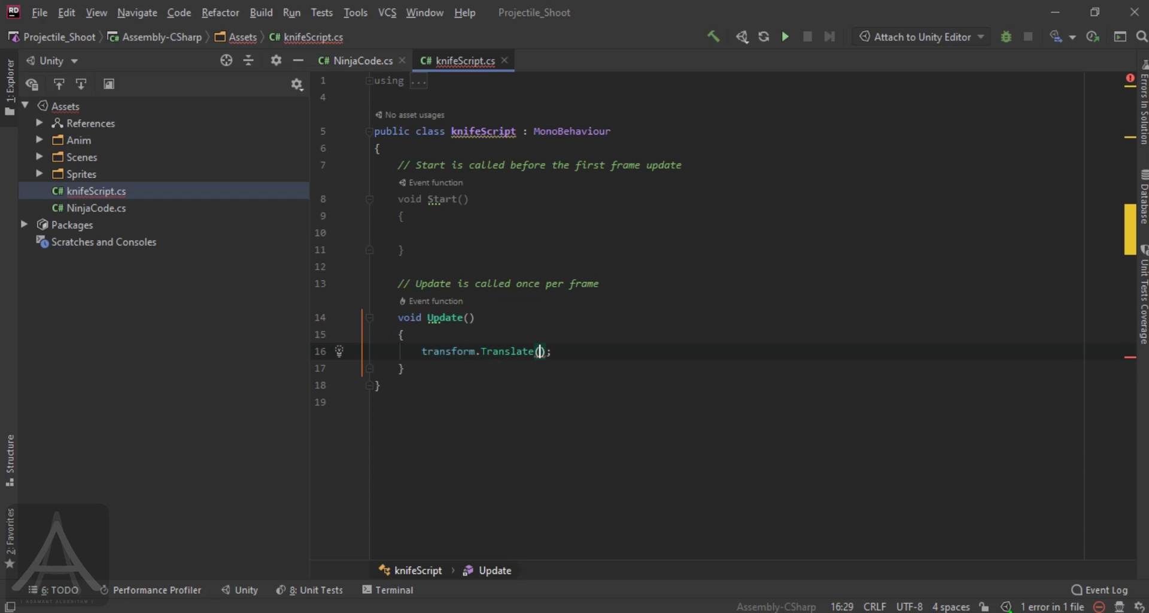
type("Vect")
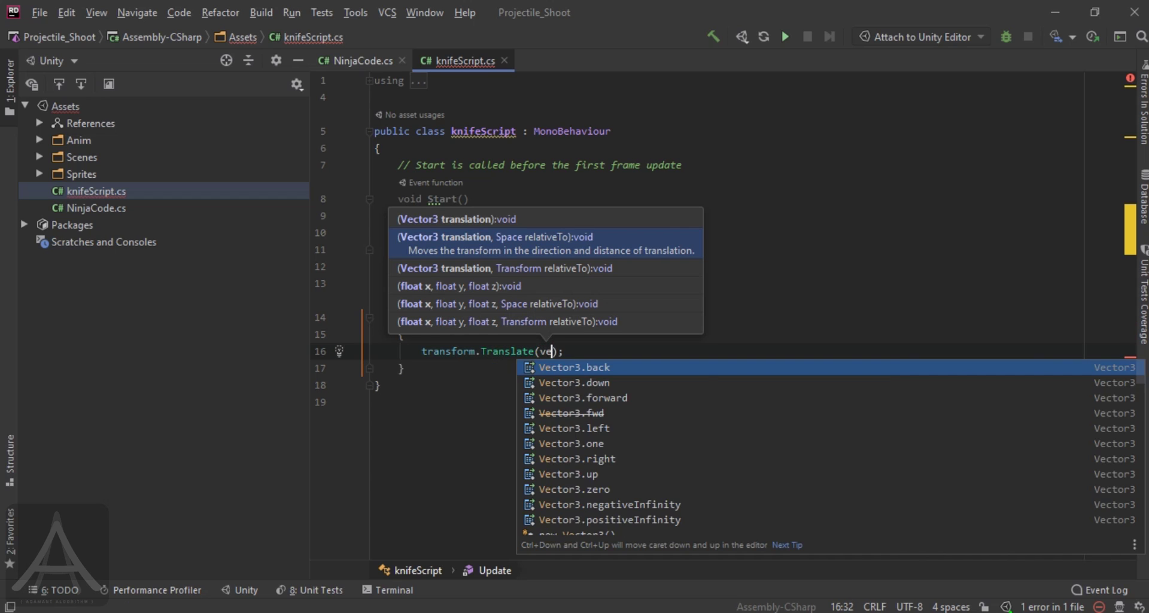
key("Return")
key("BackSpace")
key("BackSpace")
key("BackSpace")
key("BackSpace")
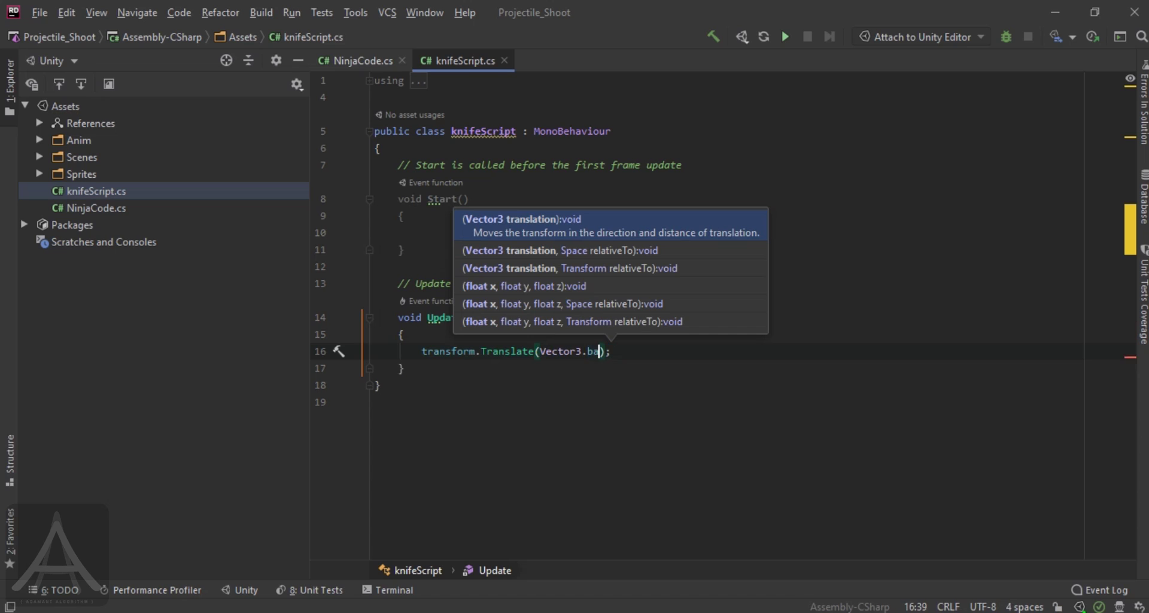
type("rig")
key("Return")
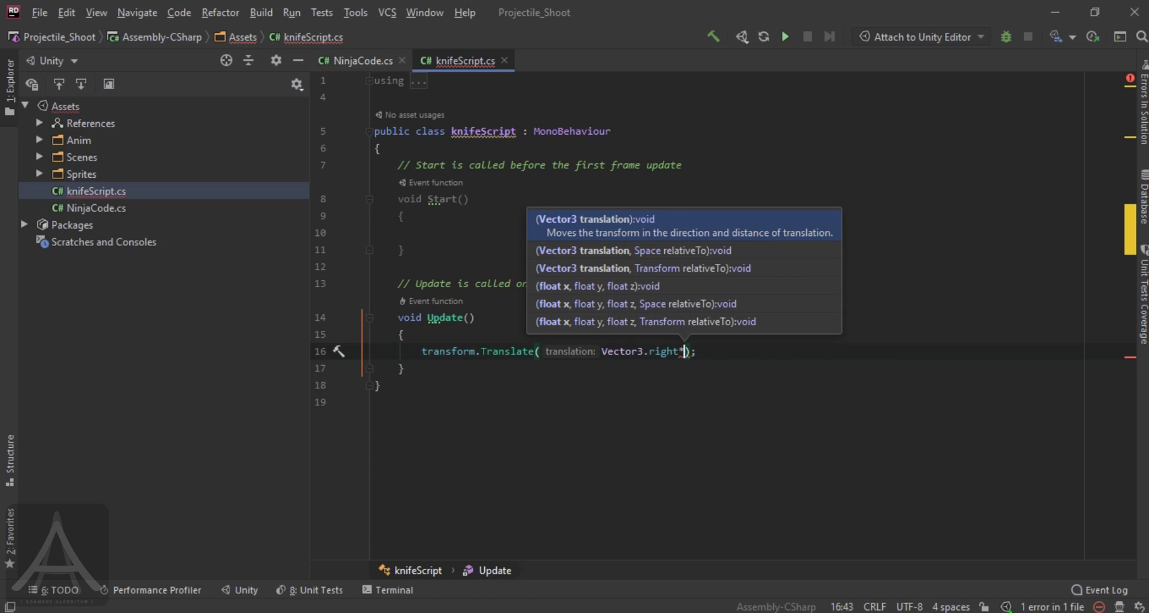
Multiply the Vector3.right translation by speed and Time.deltaTime
type("*sp")
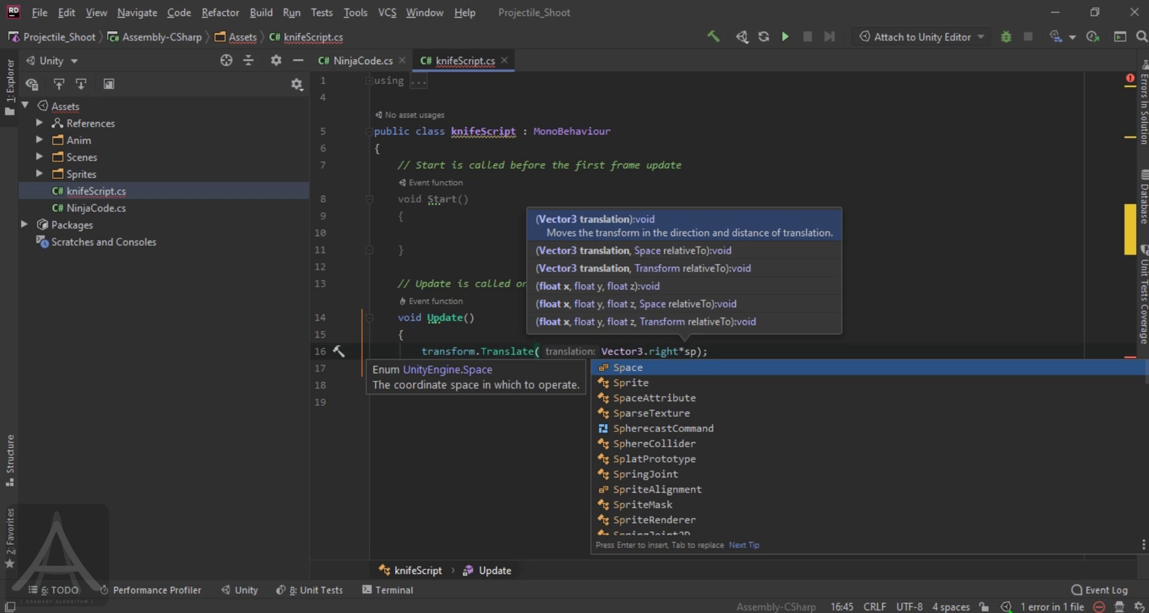
type("eed")
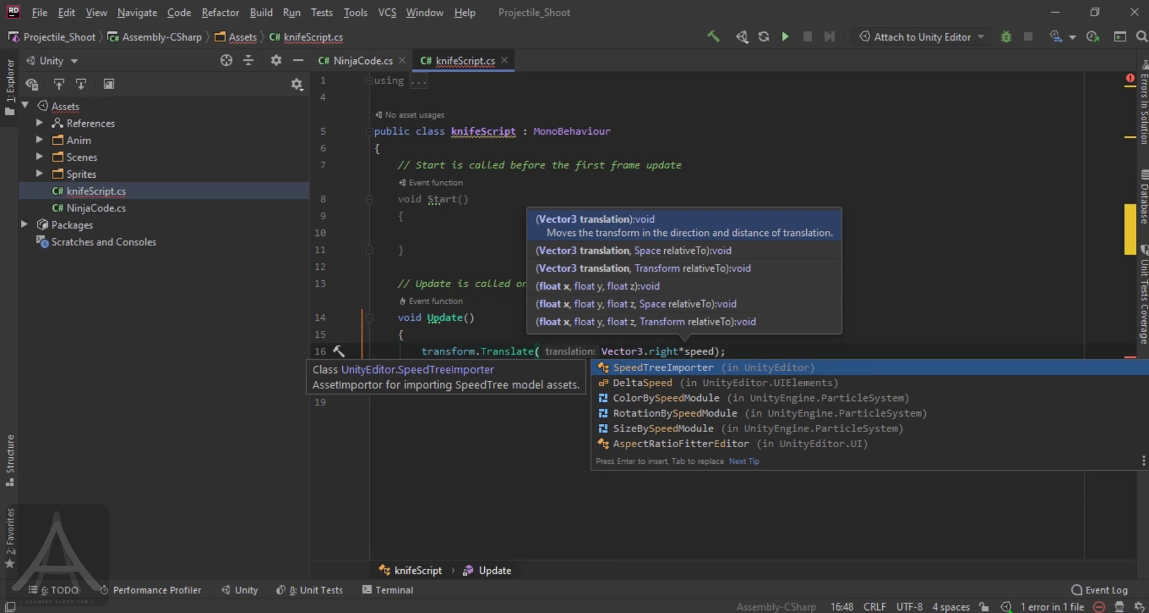
type("*Time.de")
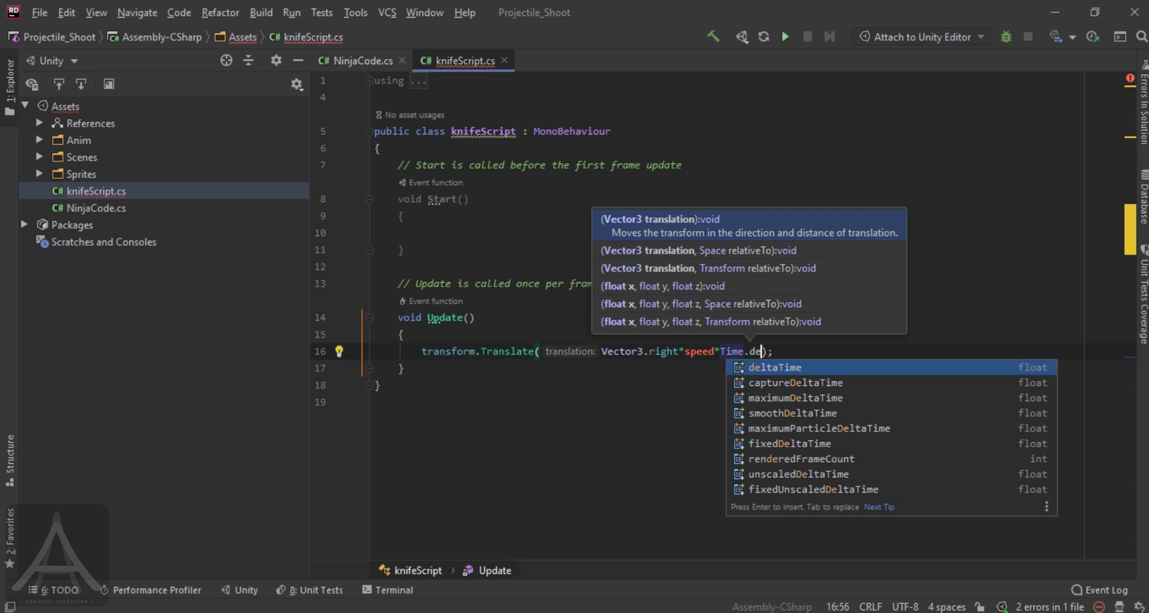
key("Return")
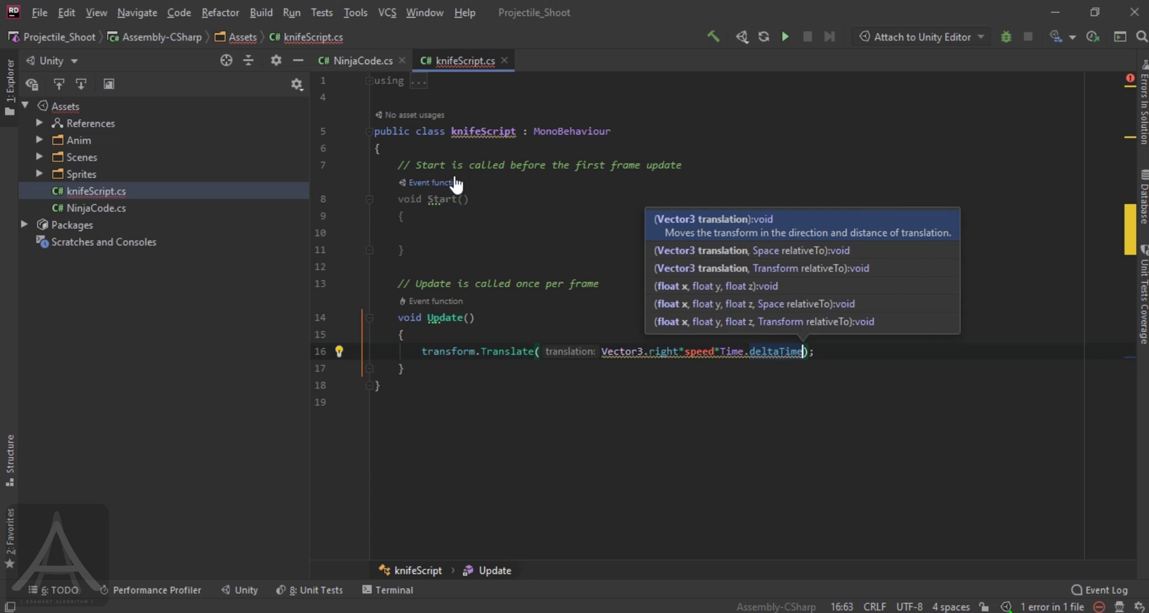
Replace the comment above the Start method with the field declaration public int speed = 5;
left_click_drag(682, 165, 398, 171)
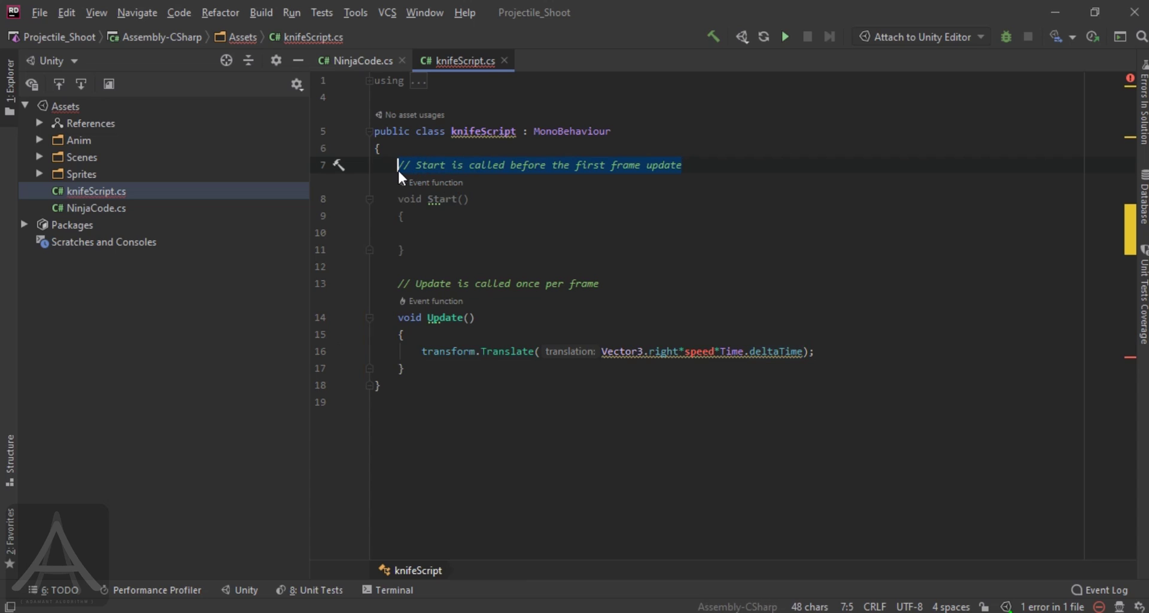
type("pu")
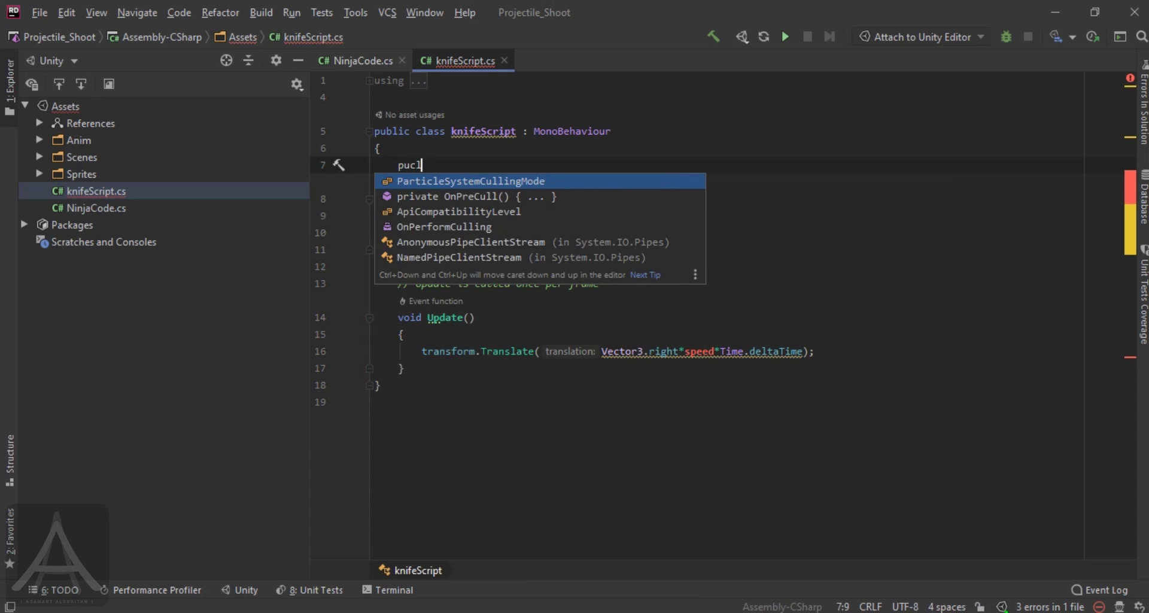
type("bli")
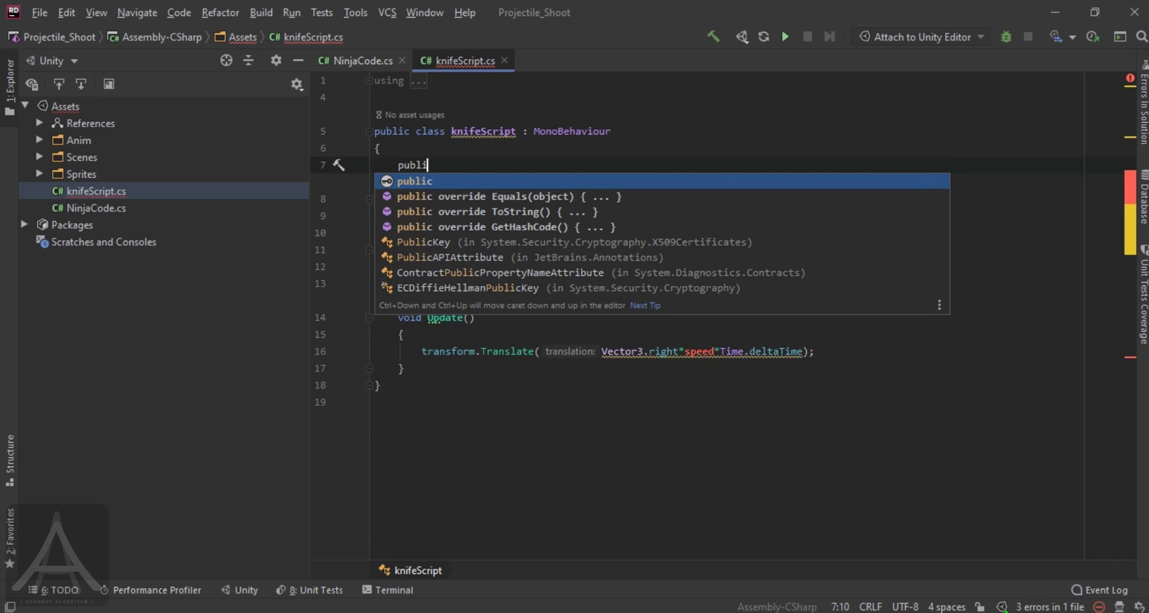
type("c")
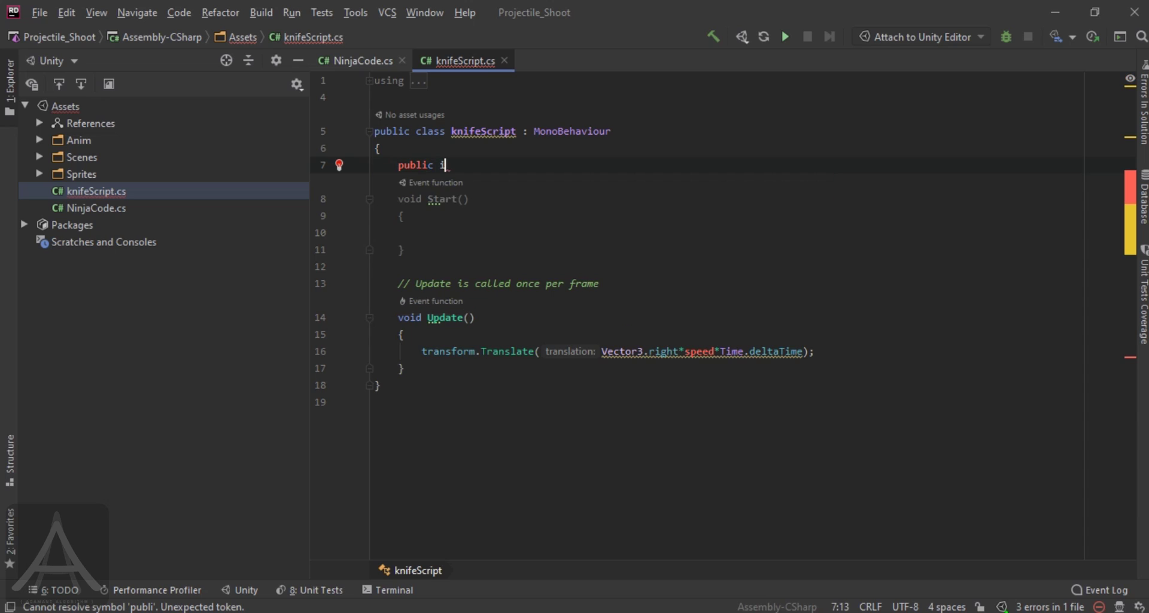
type("int speed")
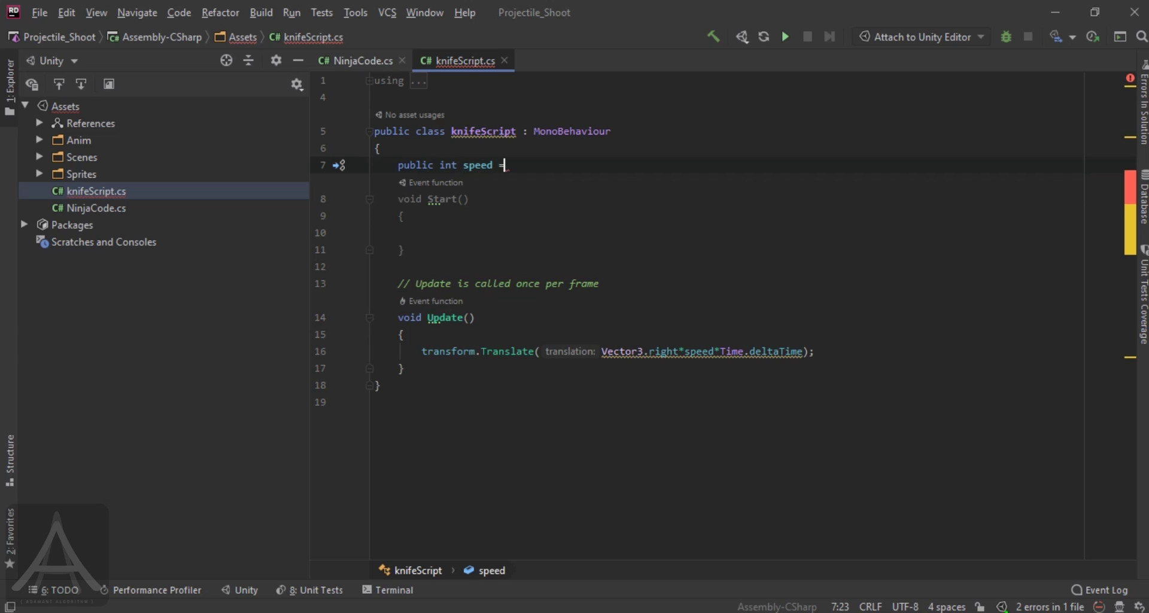
type(" = 5")
key("BackSpace")
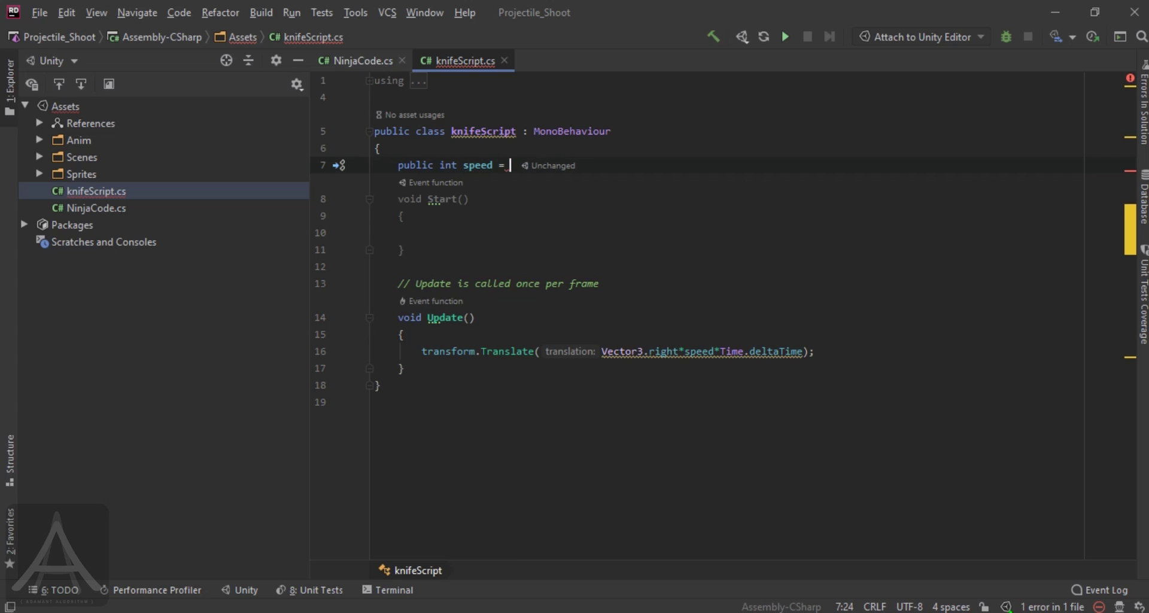
type("3")
key("BackSpace")
type("5;")
left_click(630, 437)
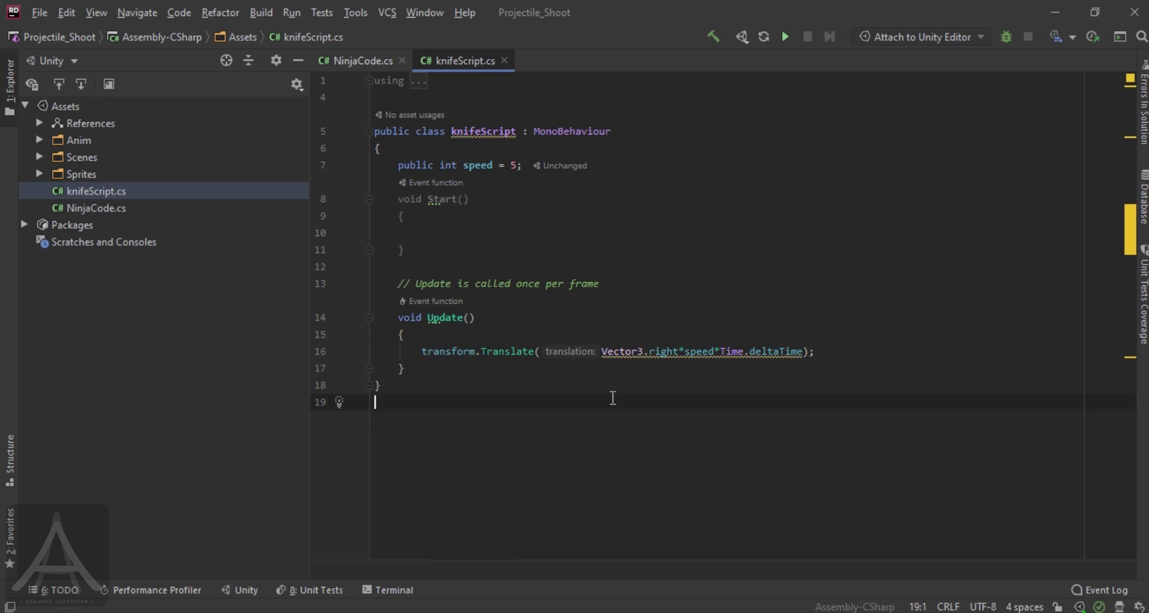
Return to Unity, check the Knife Script component's Speed field, and run the game to test the knife's movement
key("alt+Tab")
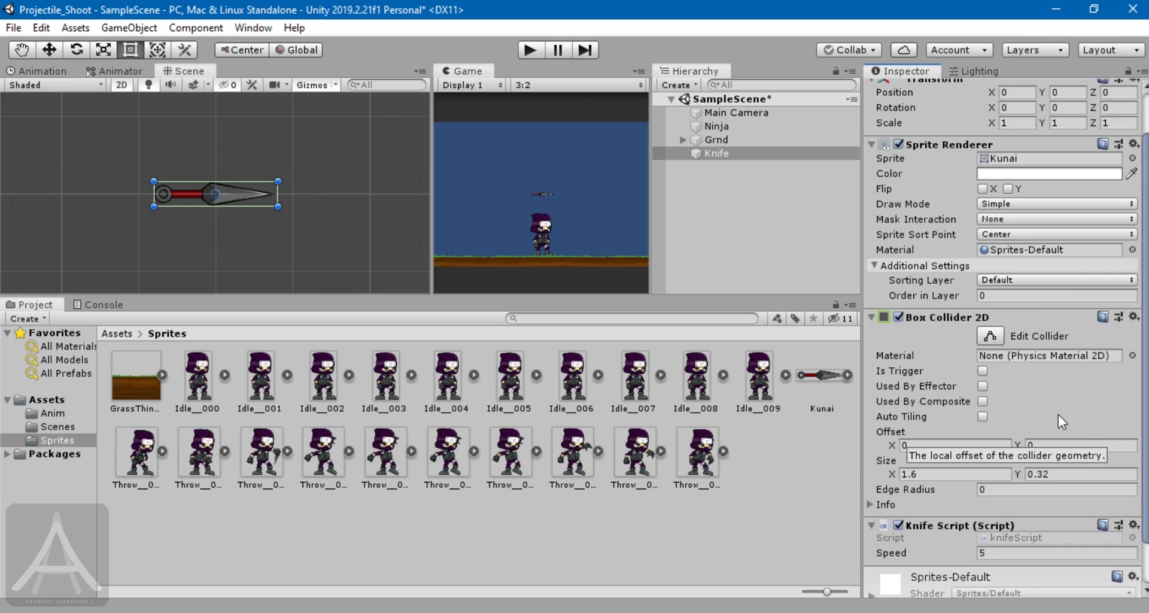
scroll(1029, 430, "down", 3)
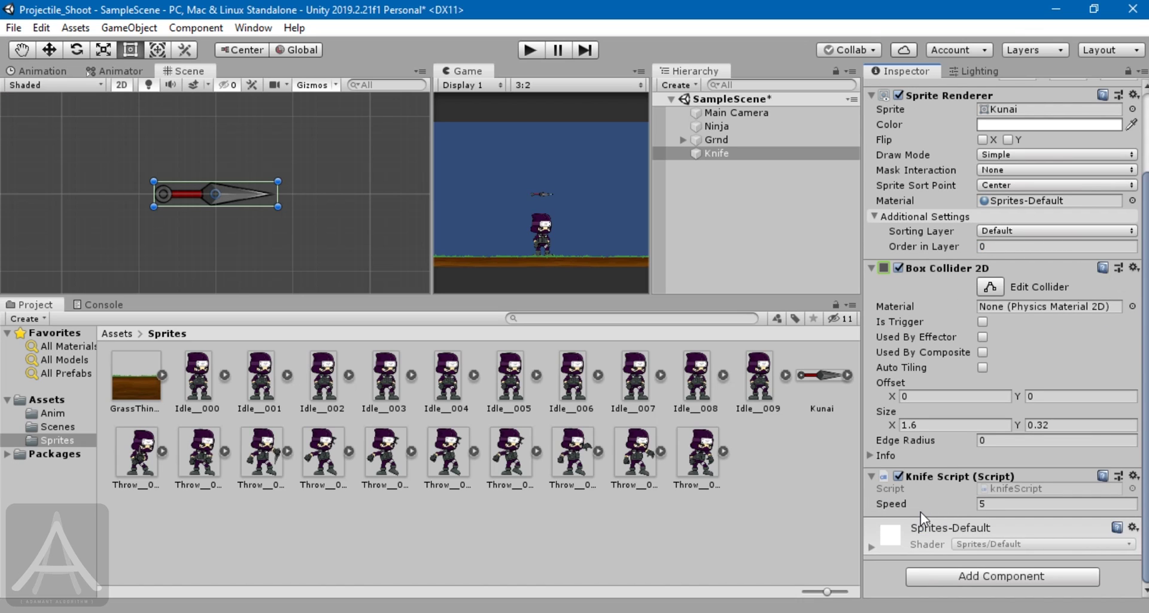
mouse_move(955, 477)
left_mouse_down()
mouse_move(921, 462)
mouse_move(948, 524)
mouse_move(991, 488)
left_mouse_up()
key("Escape")
left_click(529, 50)
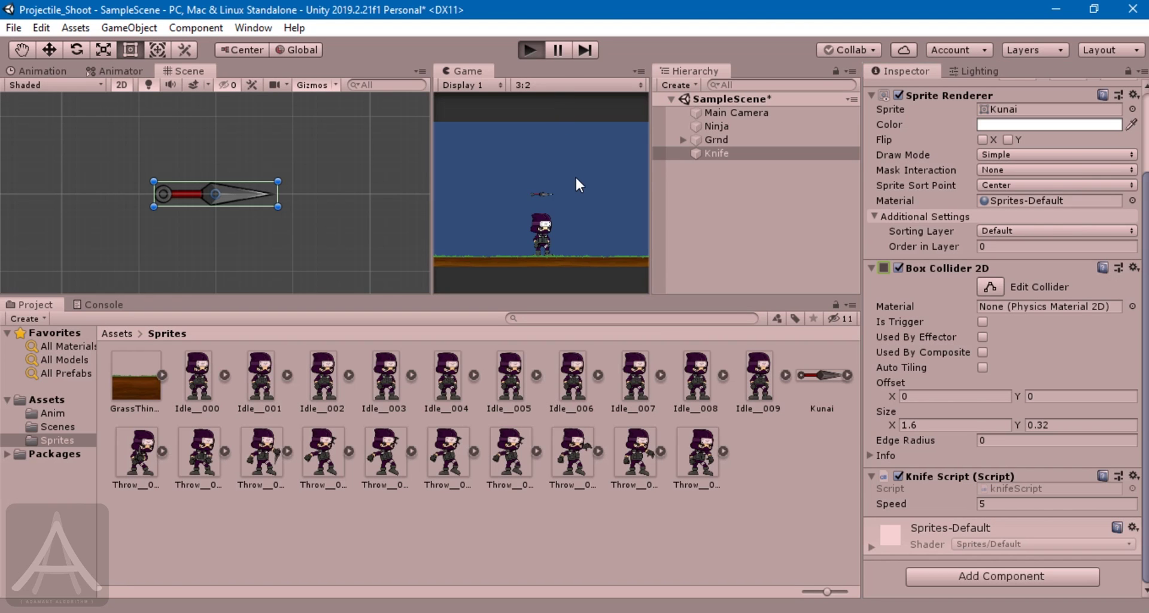
left_click(576, 174)
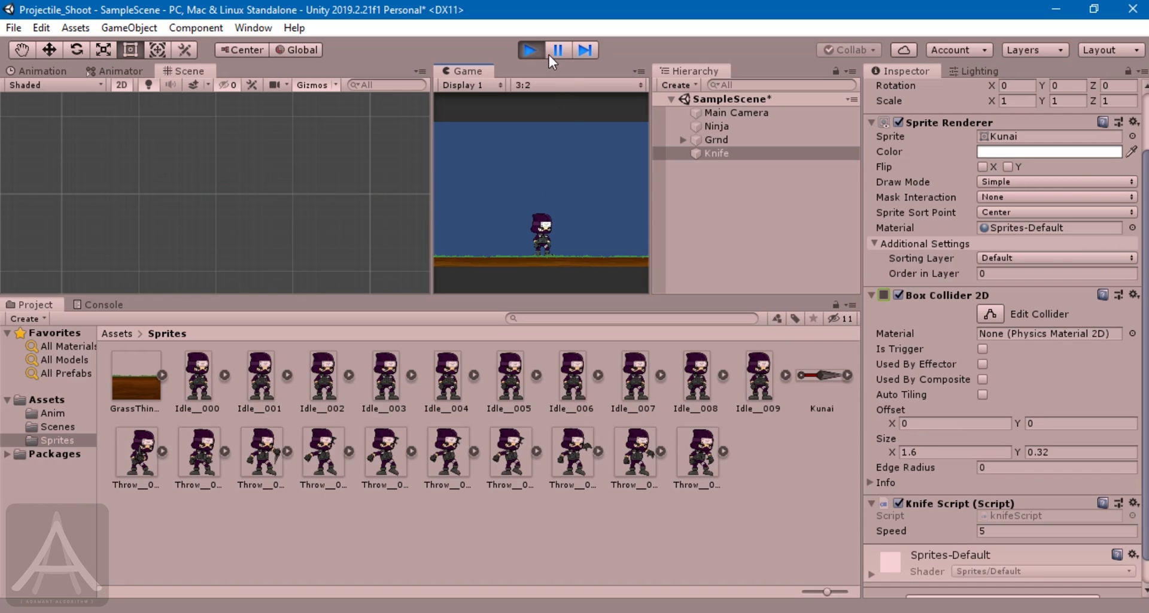
Stop the game, set the Knife Script component's Speed to 9, and run the game again in a wider Game view to test it
left_click(530, 51)
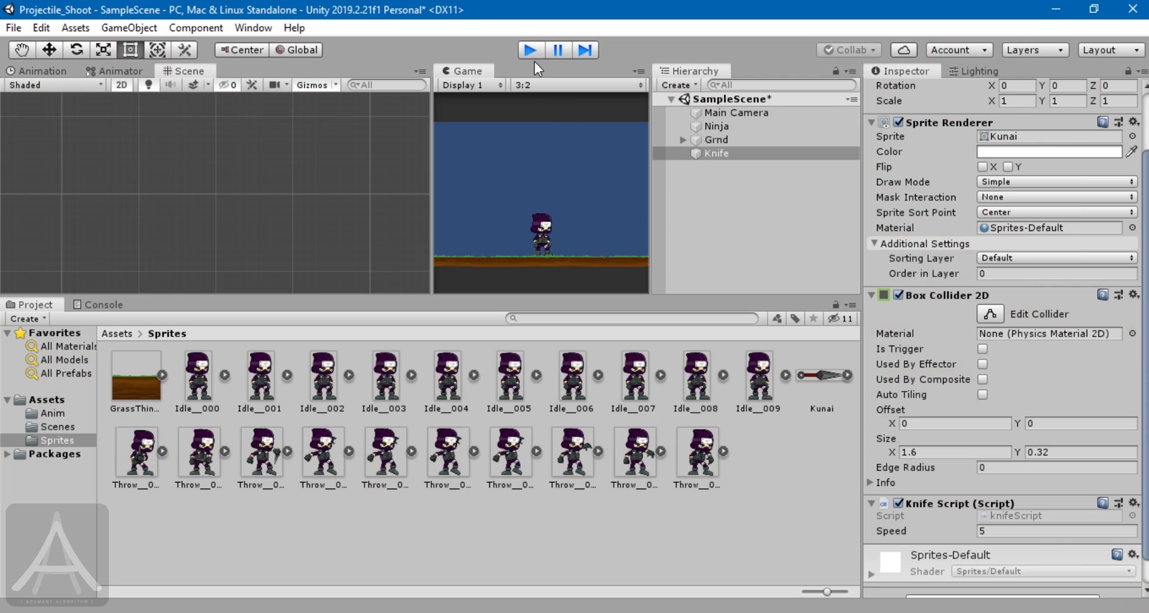
left_click(1011, 530)
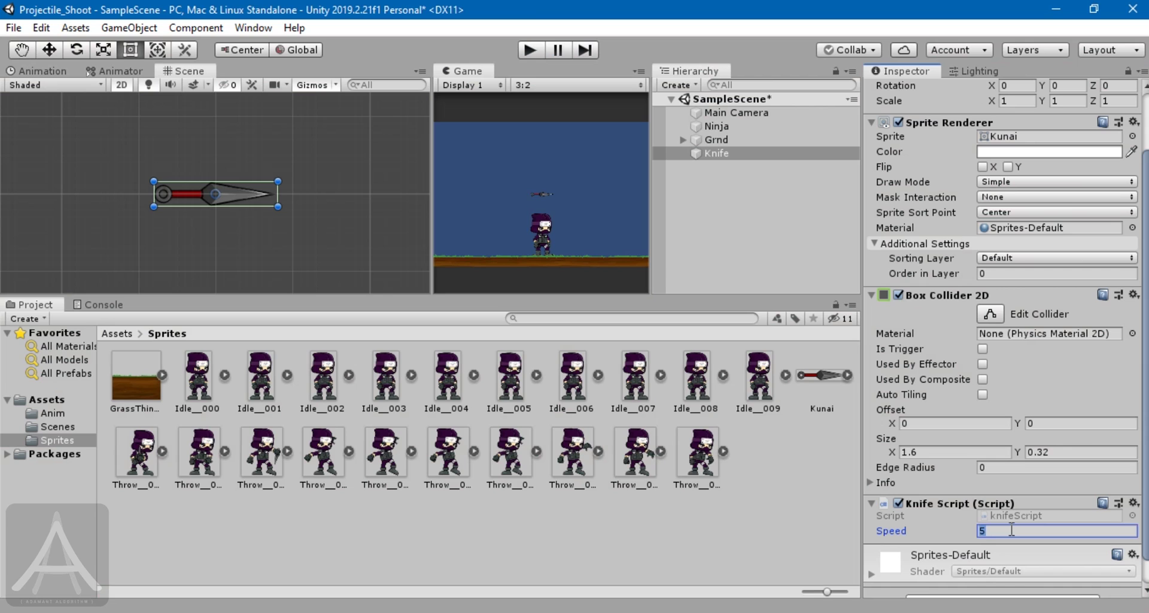
type("9")
left_click_drag(426, 182, 296, 192)
left_click(530, 49)
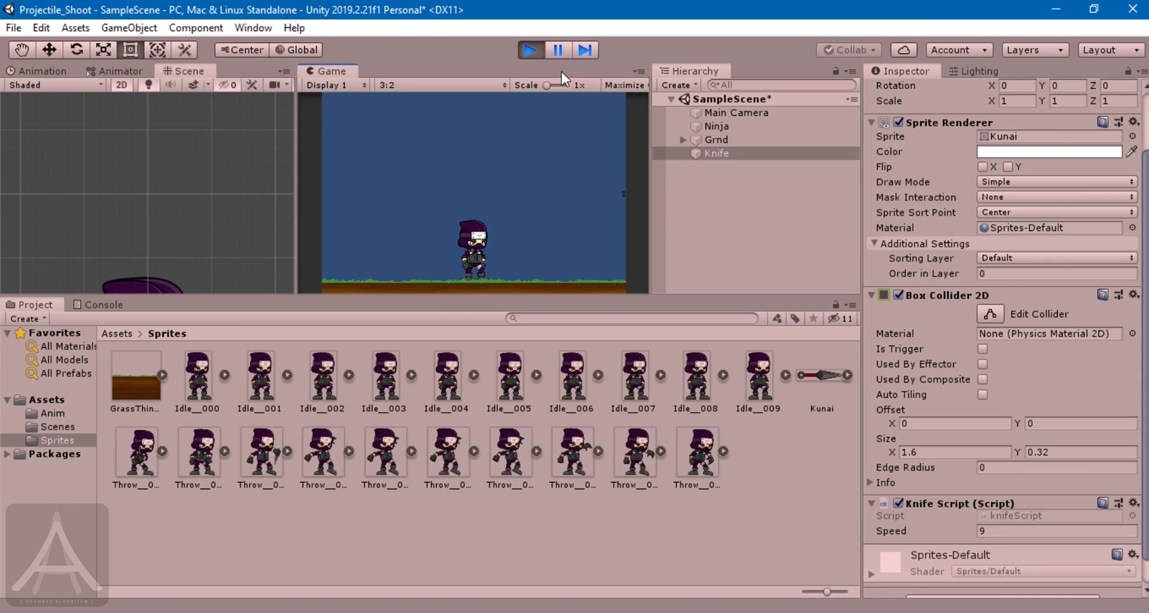
left_click(531, 48)
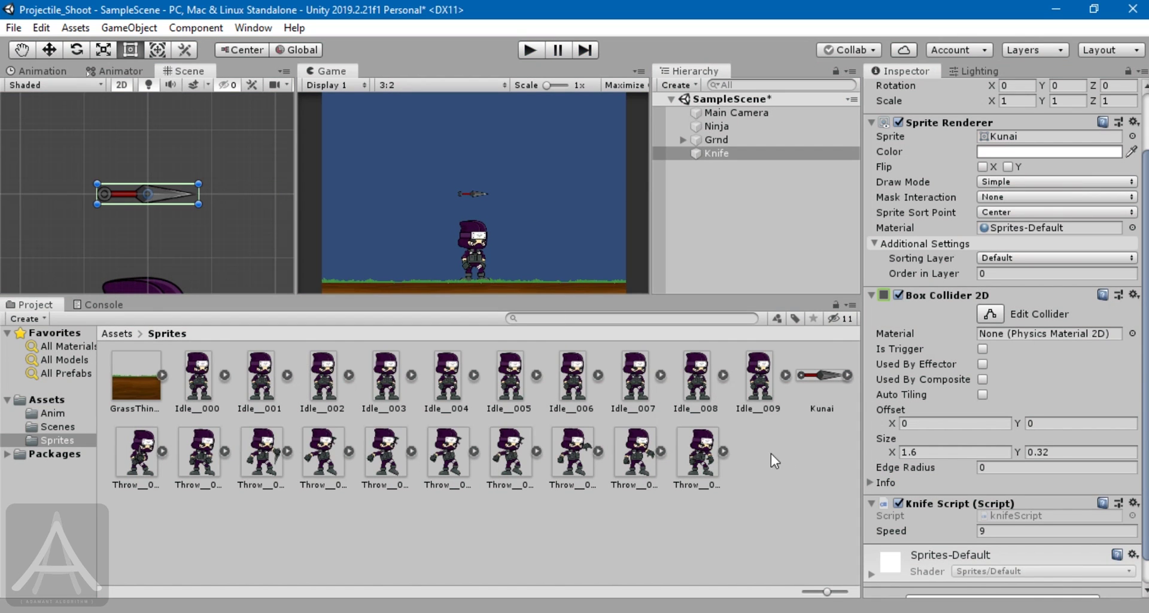
Create a folder named Prefabs in the project's Assets folder and open it
left_click(125, 332)
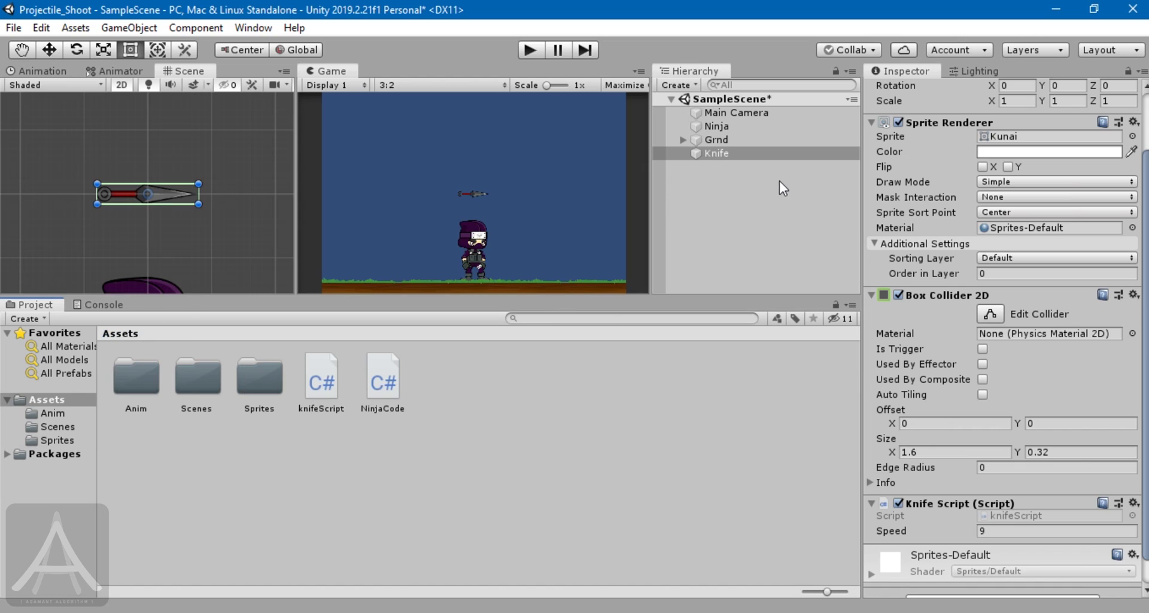
left_click(782, 172)
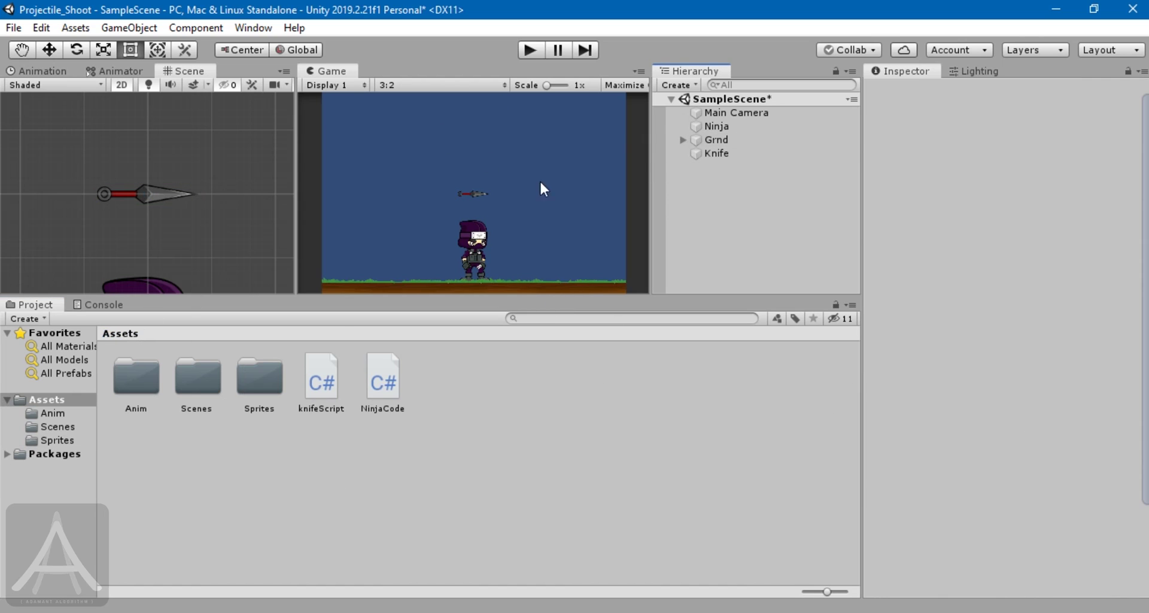
left_click(742, 153)
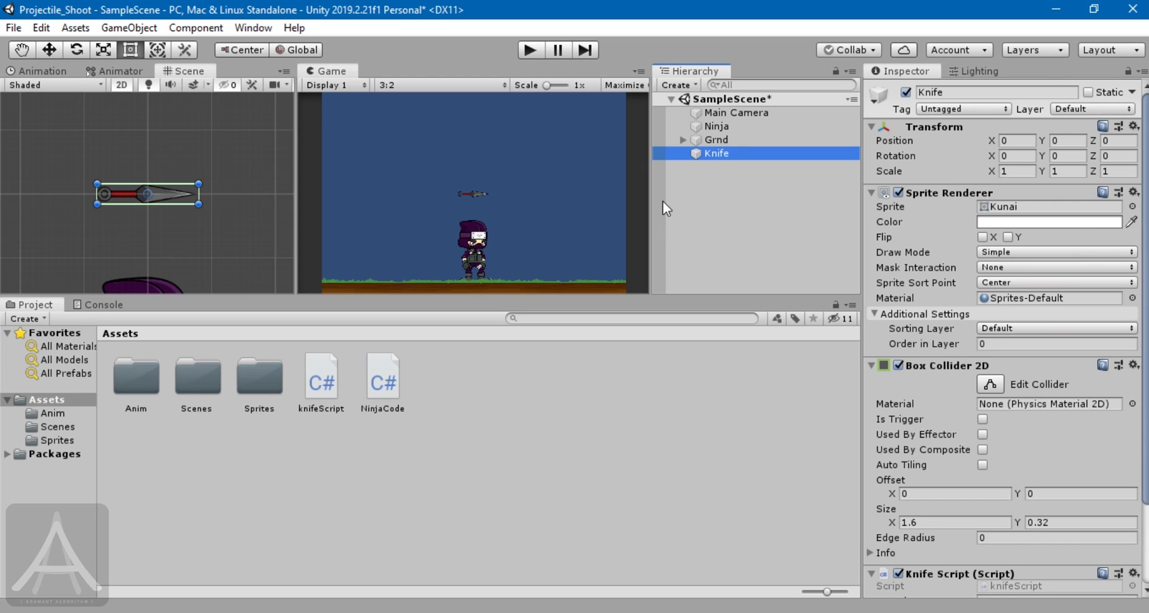
left_click(682, 392)
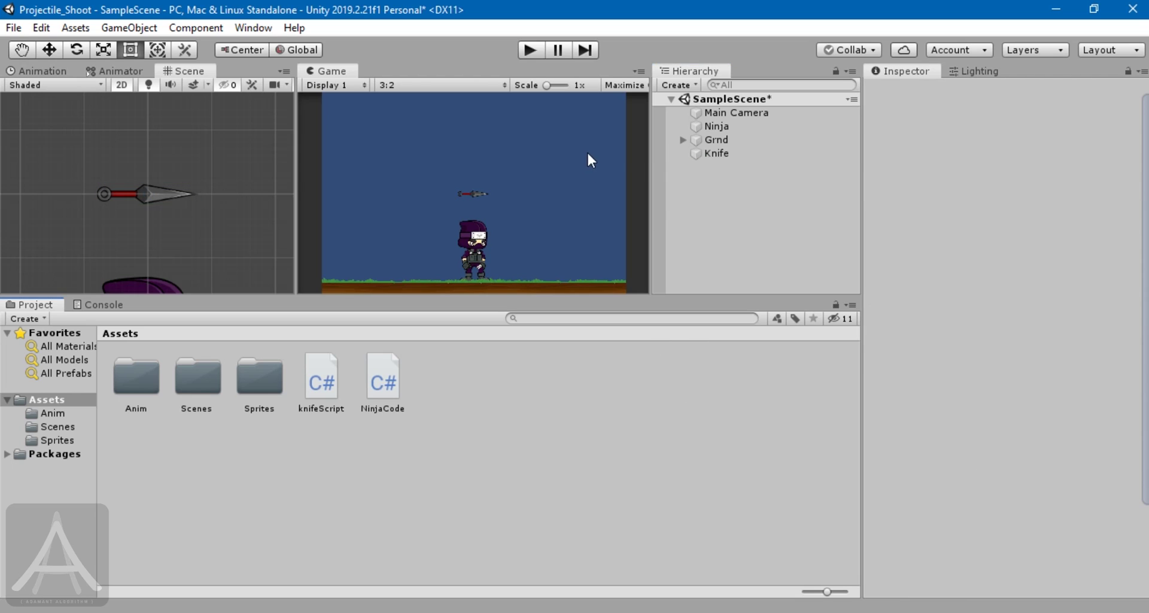
left_click(716, 153)
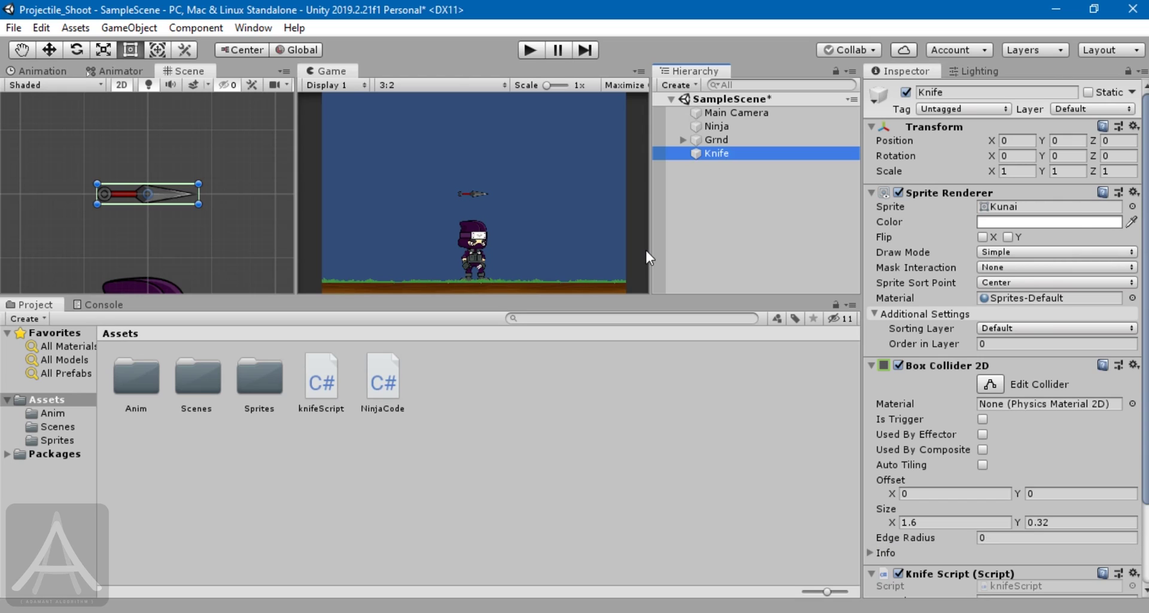
left_click(712, 214)
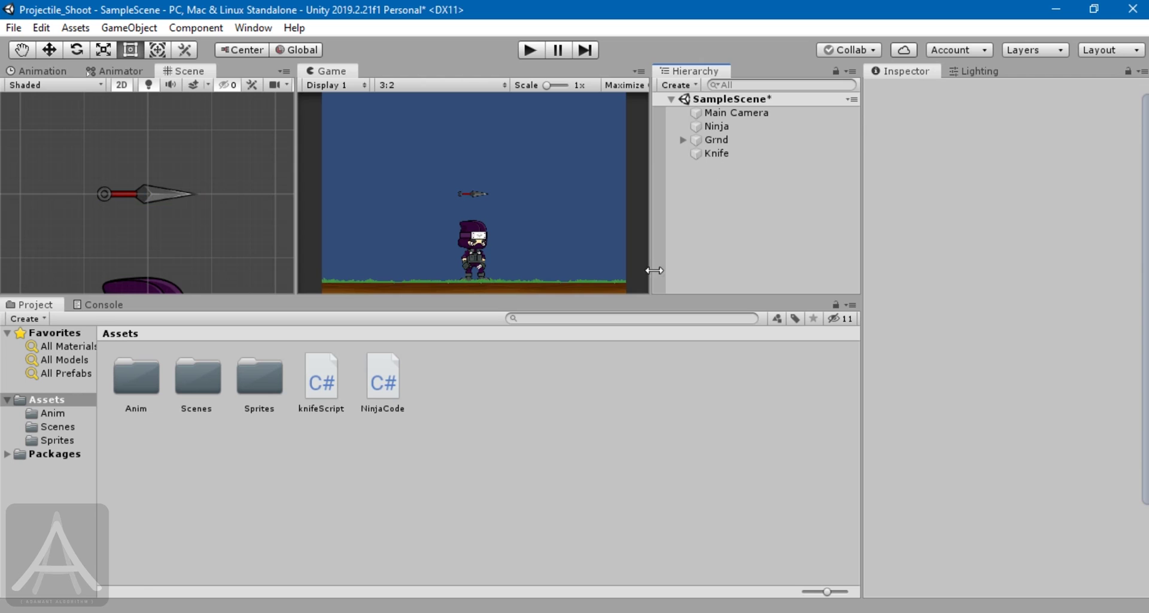
right_click(385, 497)
mouse_move(519, 107)
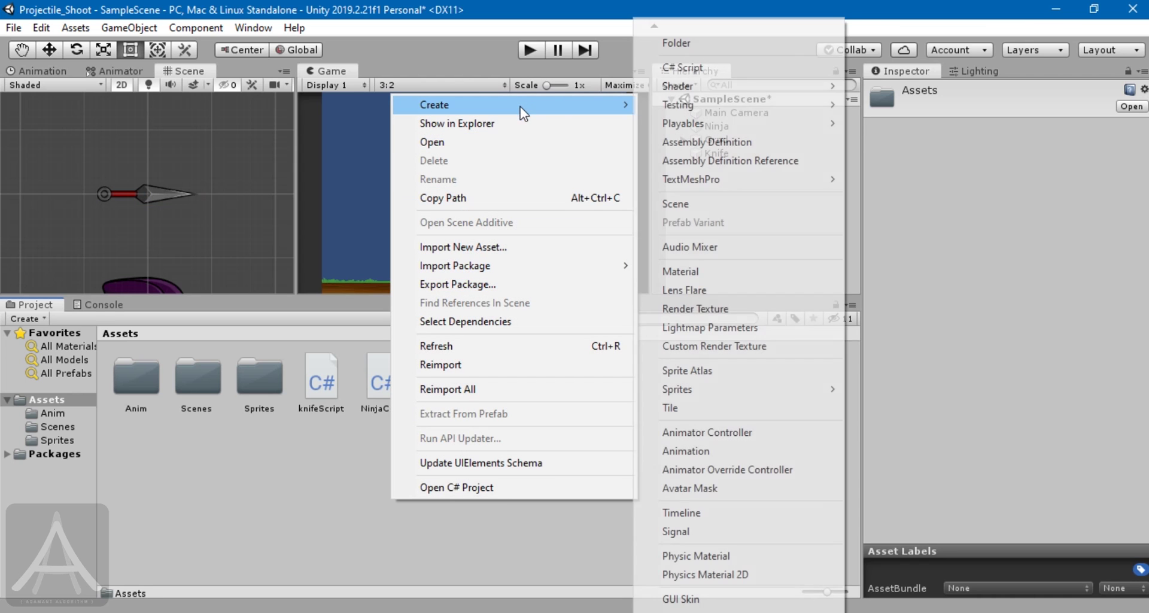
left_click(694, 43)
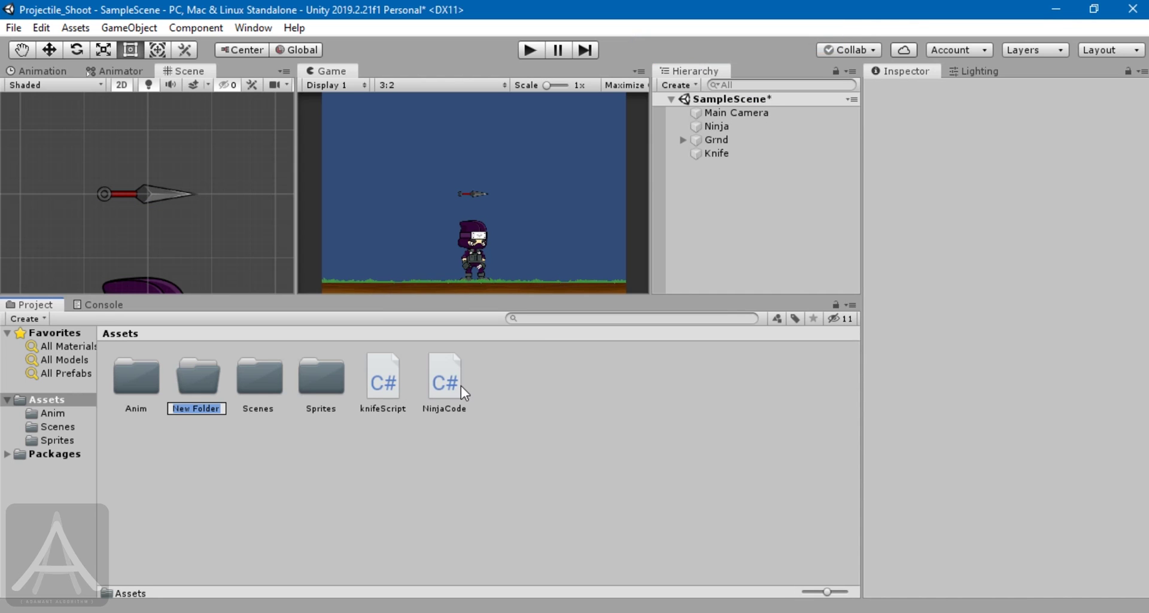
type("Prefabs")
key("Return")
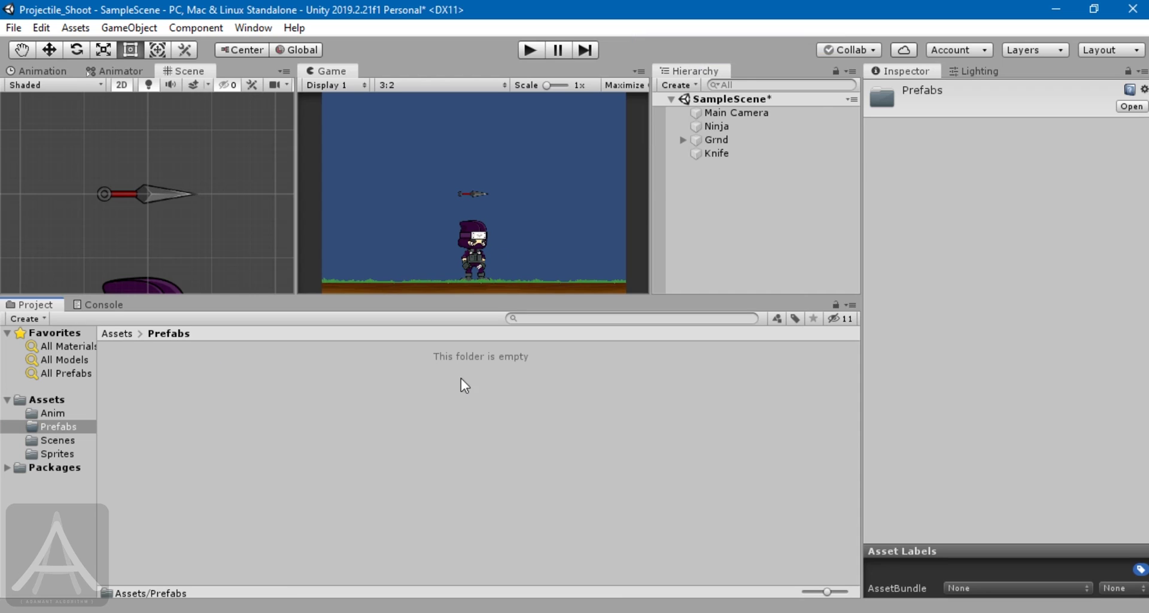
Turn the Knife object into a prefab in the Prefabs folder and delete the Knife from the scene
left_click_drag(712, 153, 594, 441)
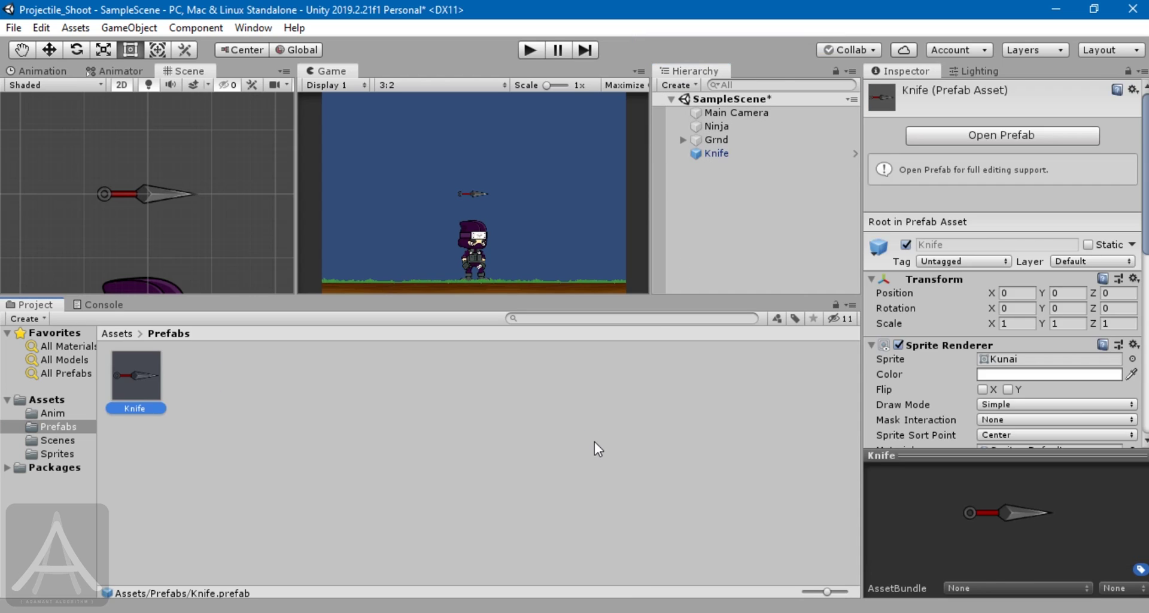
left_click(748, 179)
left_click(718, 154)
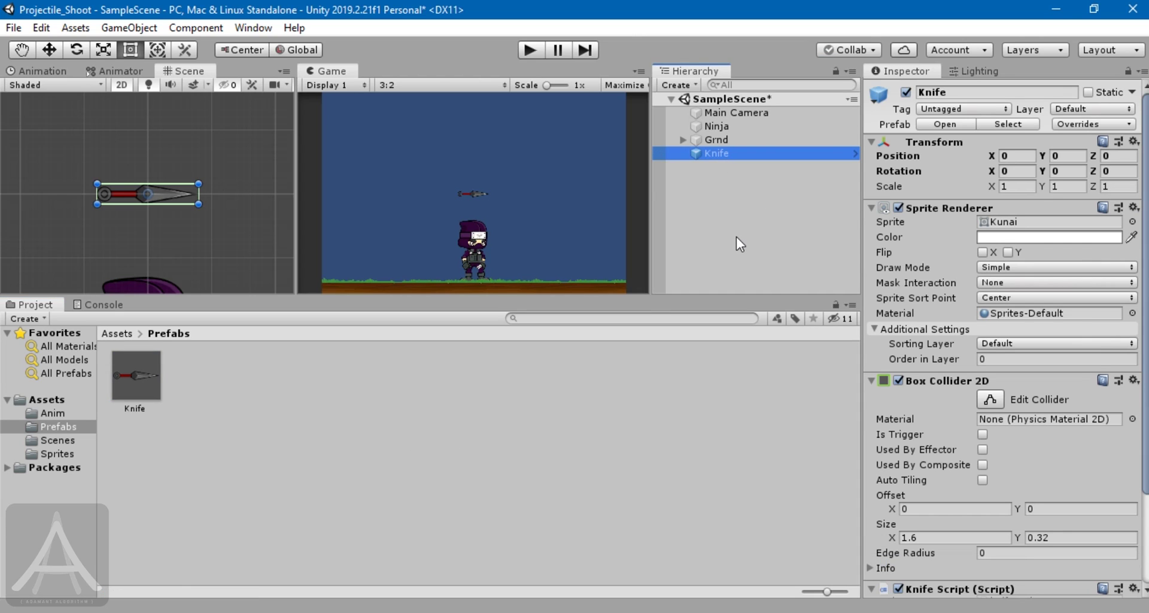
key("Delete")
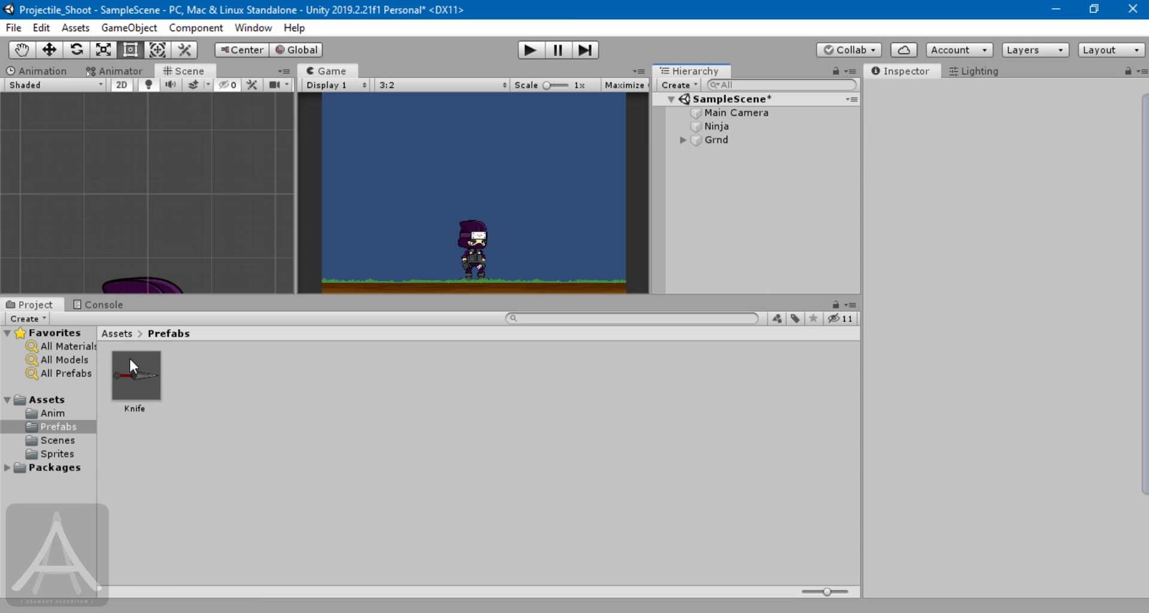
Return to the Assets folder and switch to Rider with the NinjaCode.cs script open
left_click(118, 333)
left_click(697, 217)
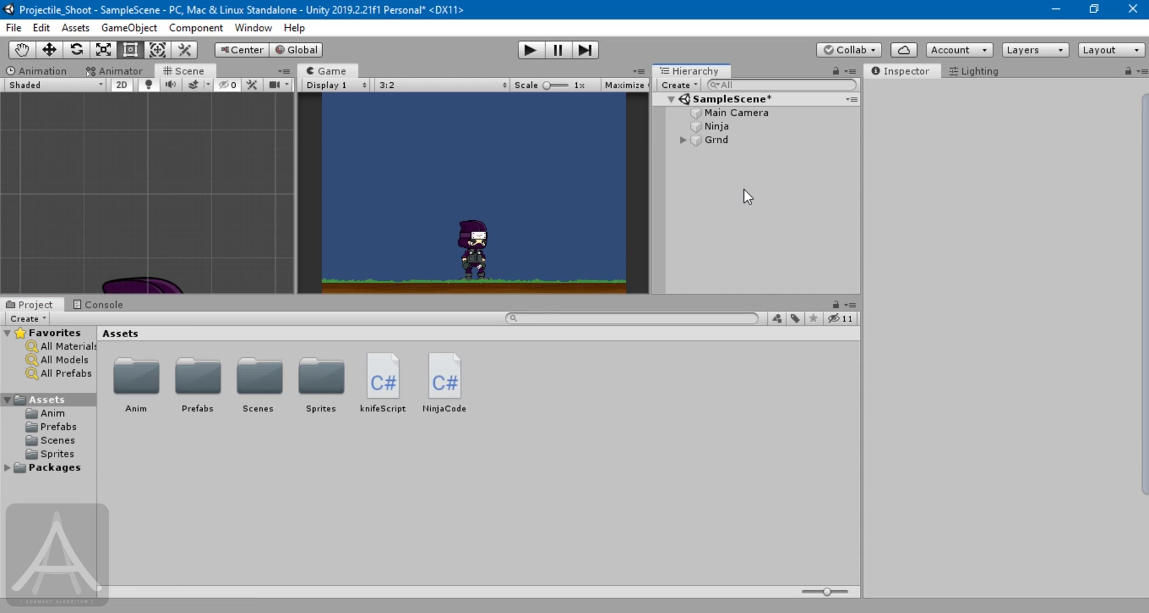
left_click(723, 126)
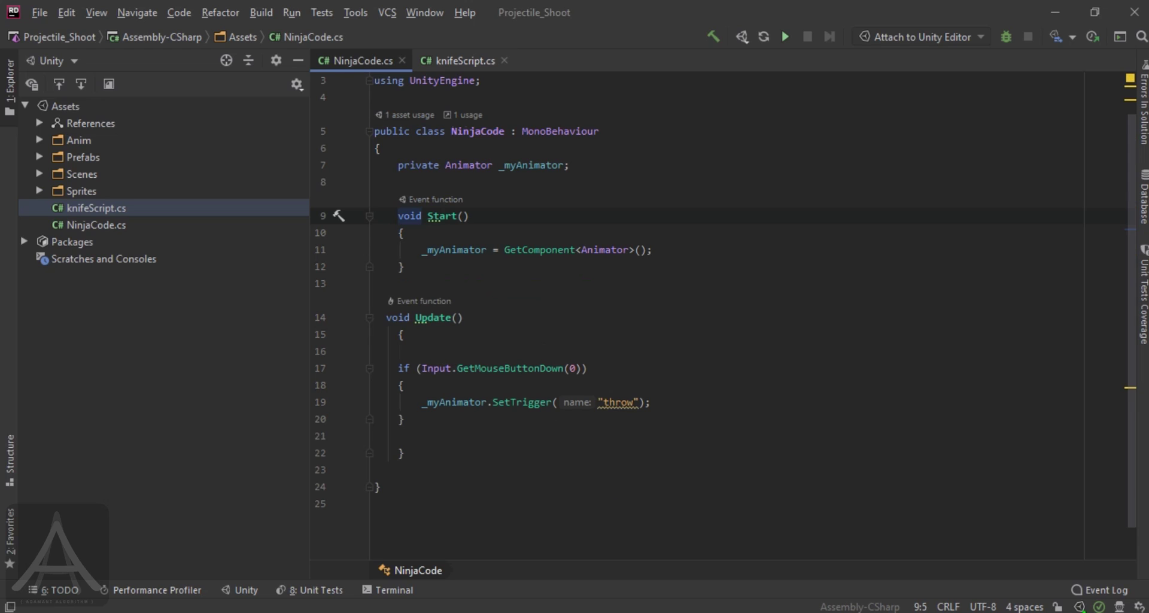
mouse_move(522, 338)
left_mouse_down()
mouse_move(378, 365)
mouse_move(449, 382)
mouse_move(598, 376)
mouse_move(604, 344)
mouse_move(520, 340)
left_mouse_up()
mouse_move(447, 397)
left_mouse_down()
mouse_move(403, 407)
mouse_move(458, 428)
mouse_move(519, 430)
mouse_move(666, 398)
mouse_move(667, 388)
mouse_move(452, 399)
left_mouse_up()
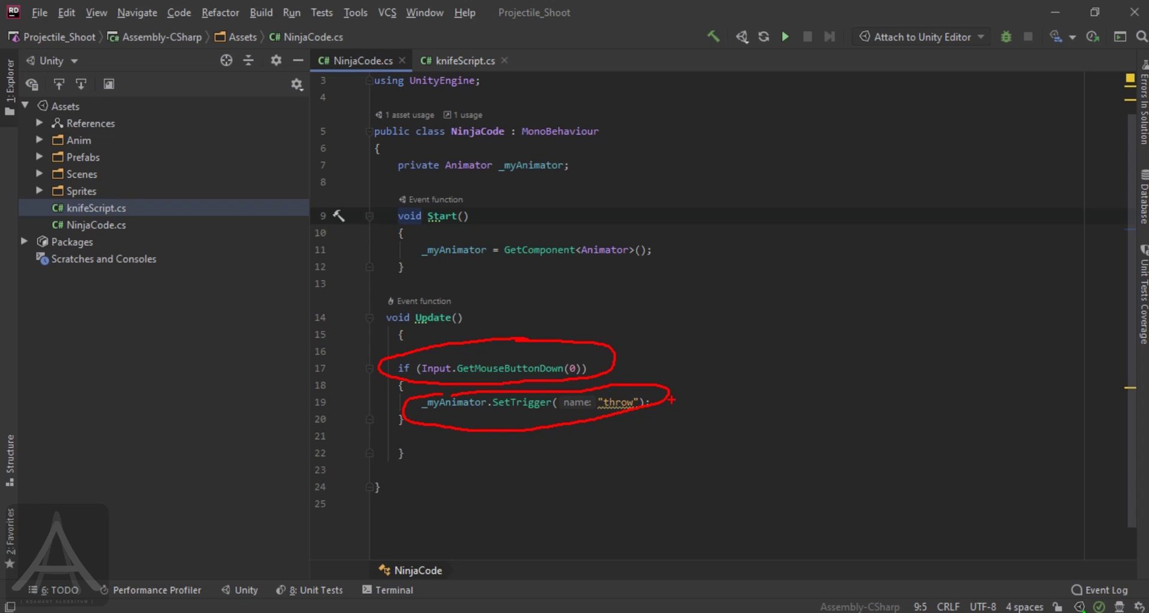
key("Escape")
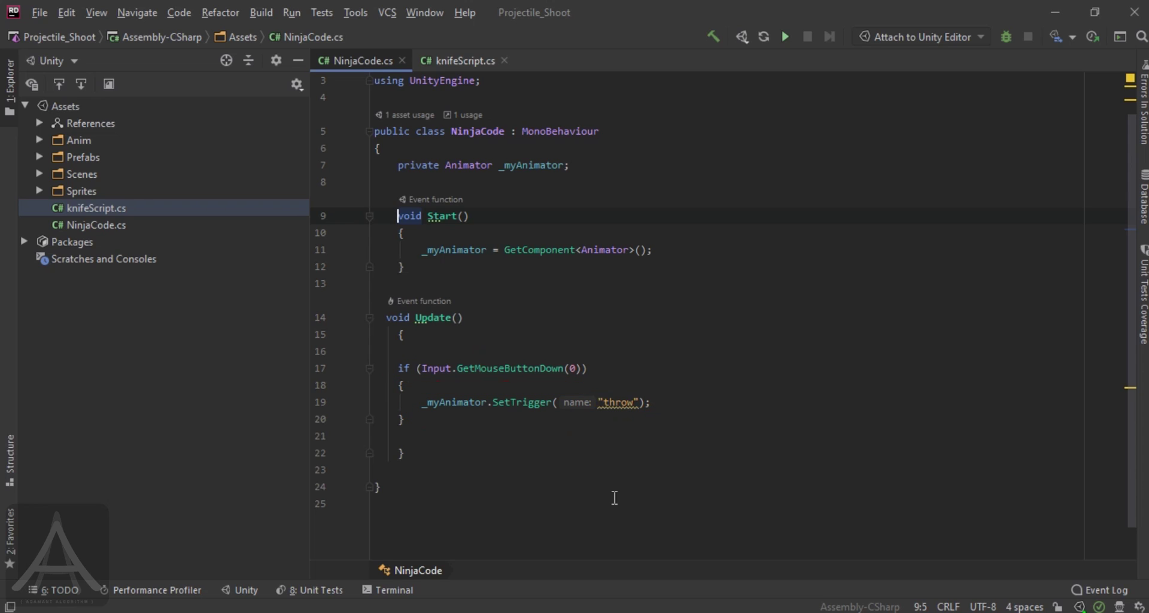
Add an Instantiate() call on a new line below the SetTrigger call inside the GetMouseButtonDown condition
left_click(668, 402)
key("Return")
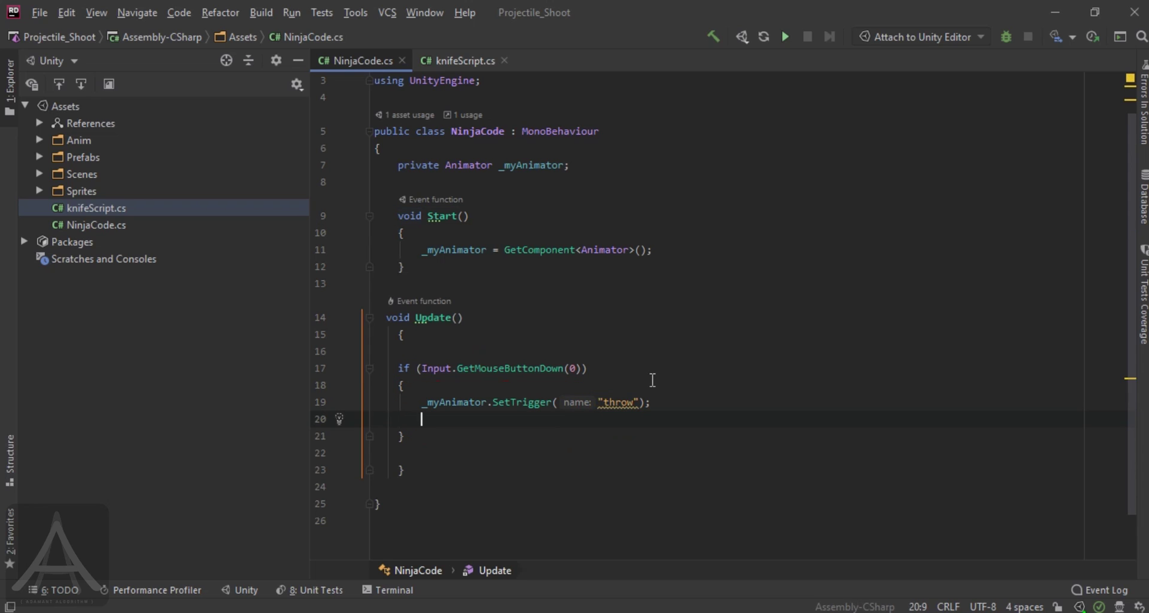
type("Ins")
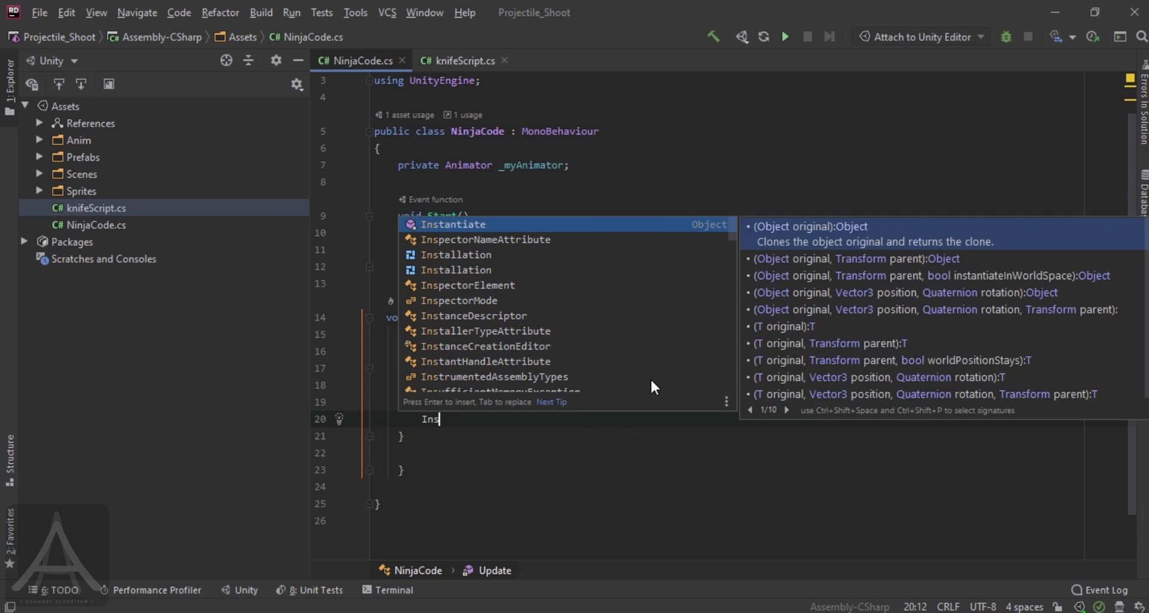
key("Return")
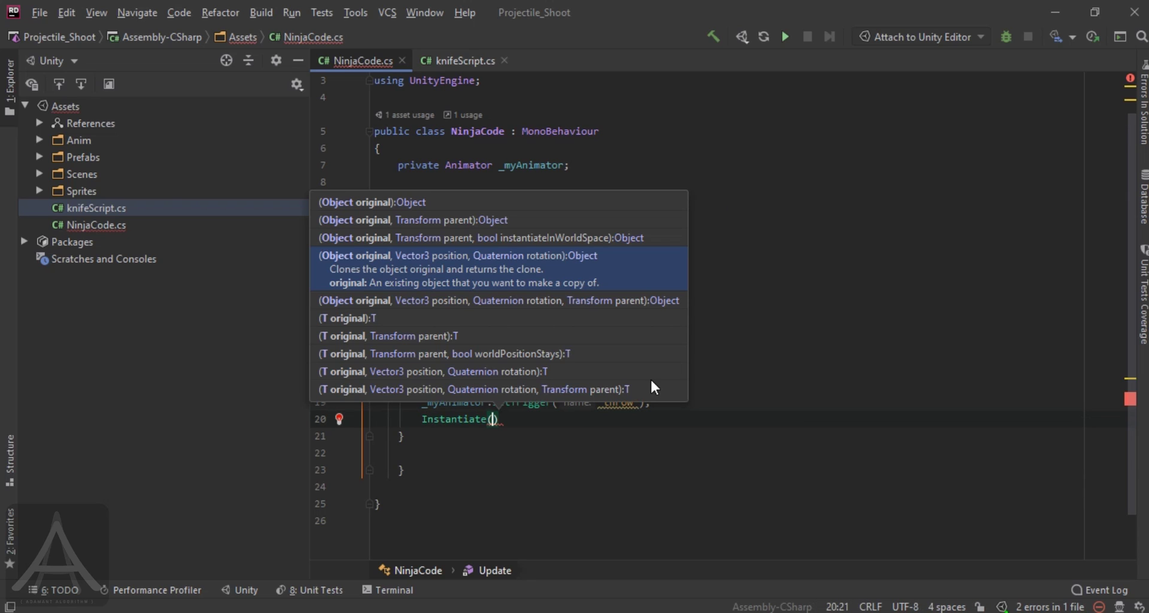
Declare the field public GameObject _Knife; below the _myAnimator field in the NinjaCode class
left_click(592, 166)
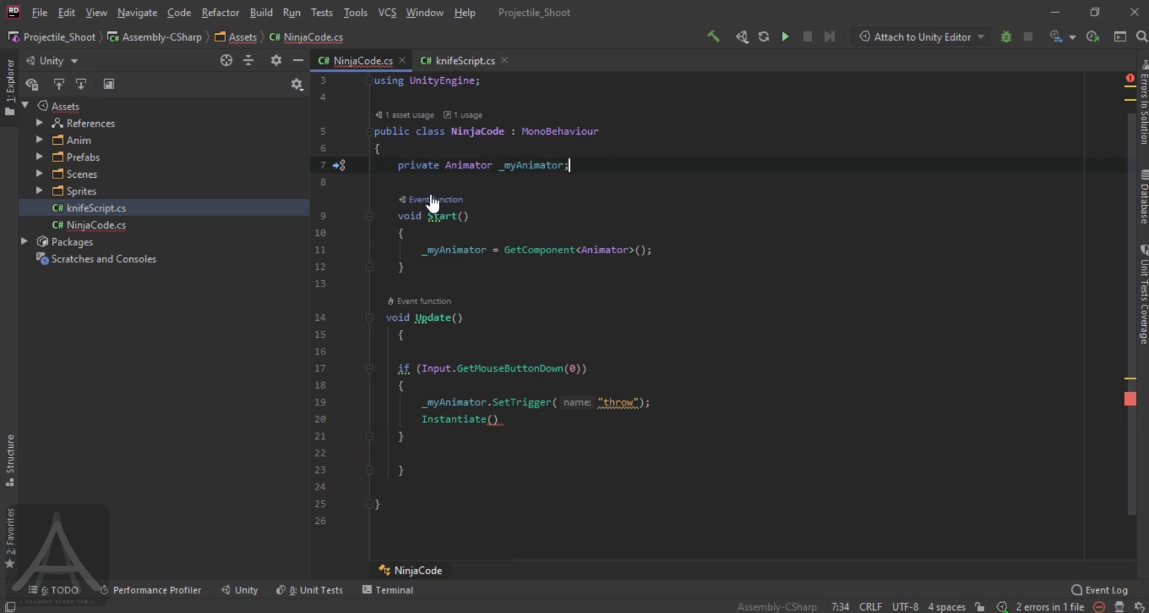
key("Return")
type("pu")
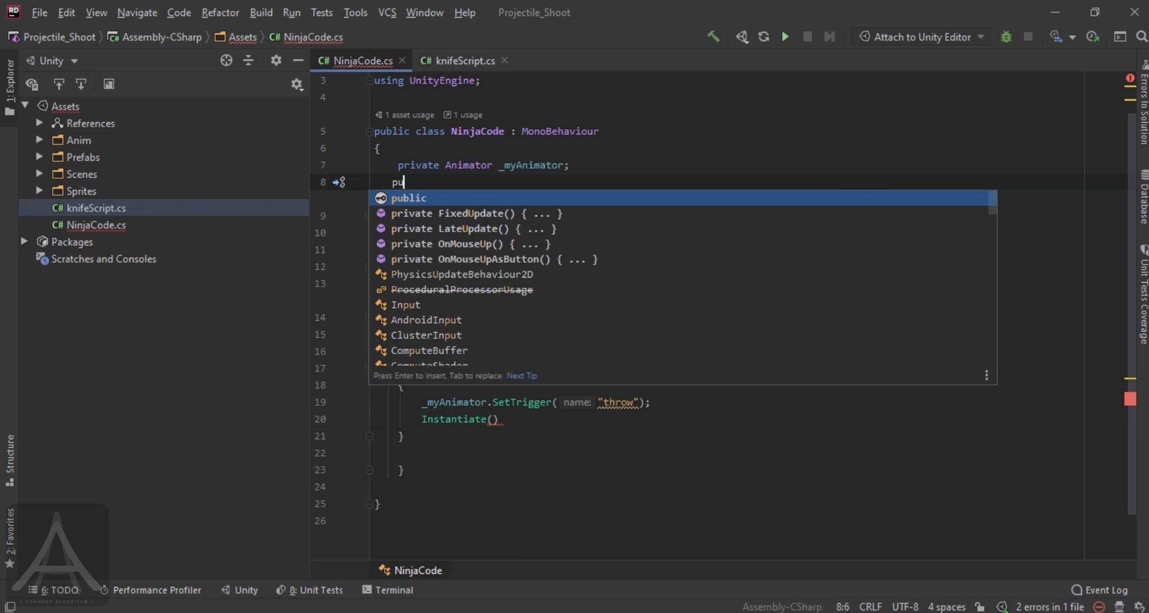
type("blic ga")
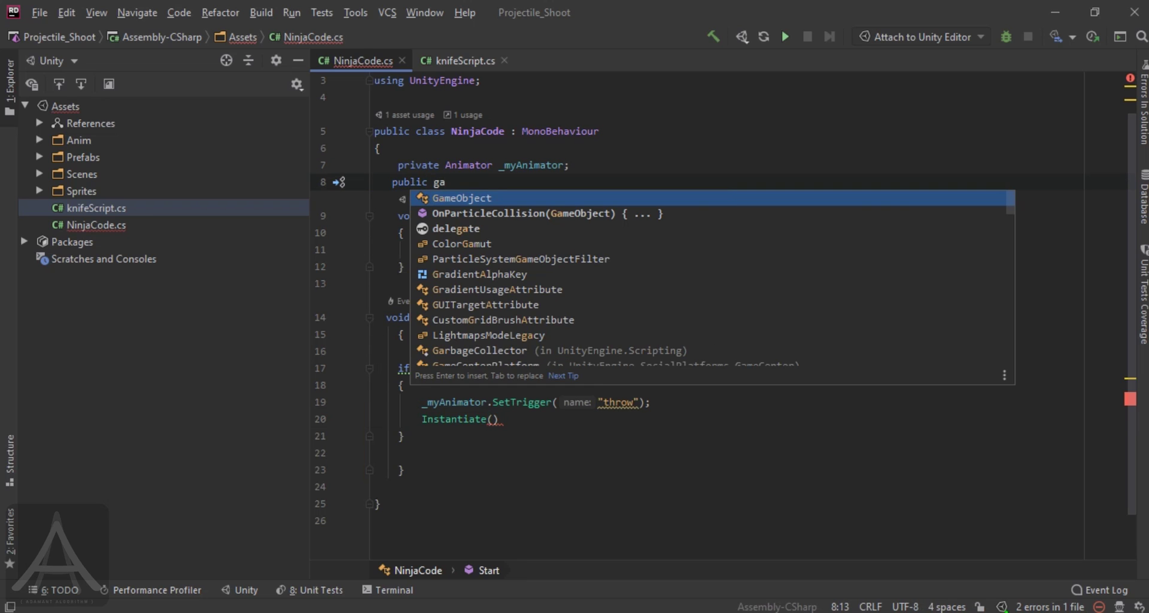
key("Return")
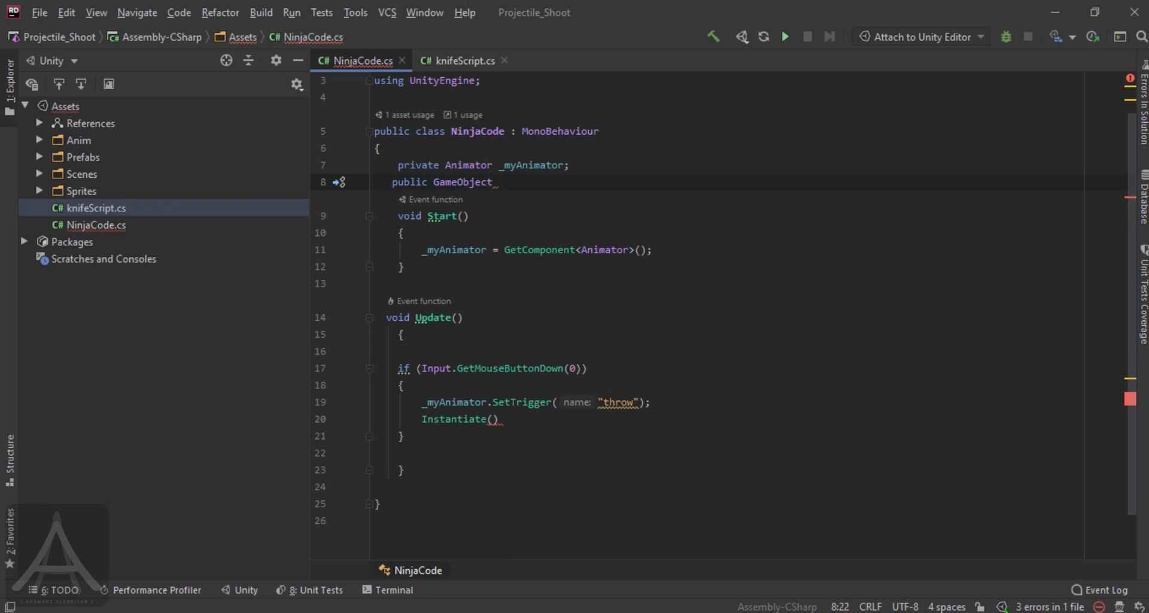
type("_Kni")
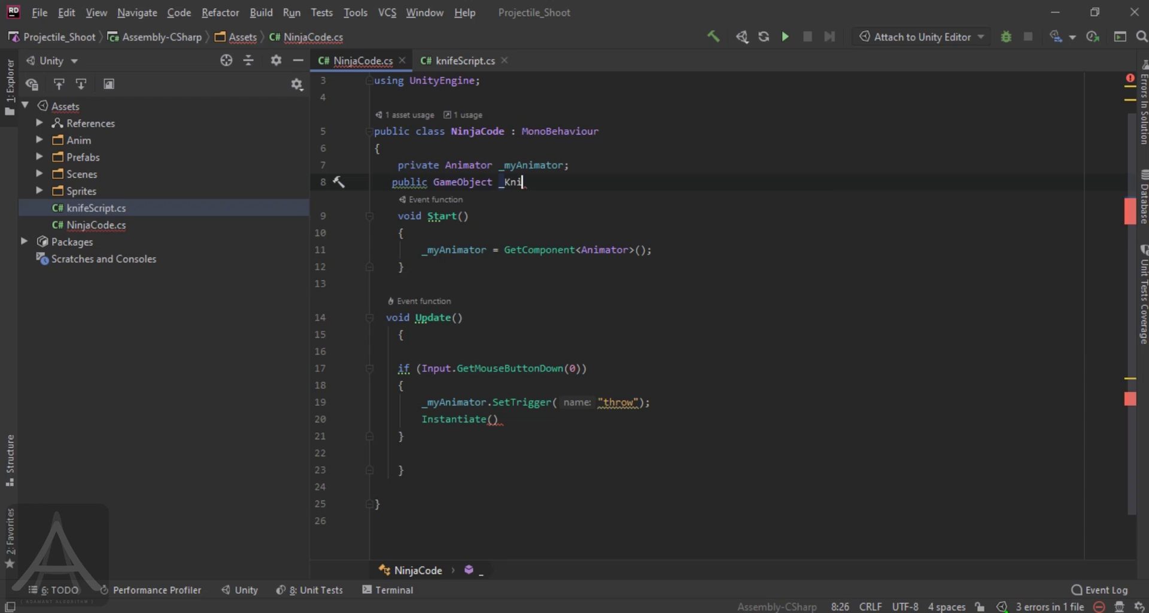
type("fe;")
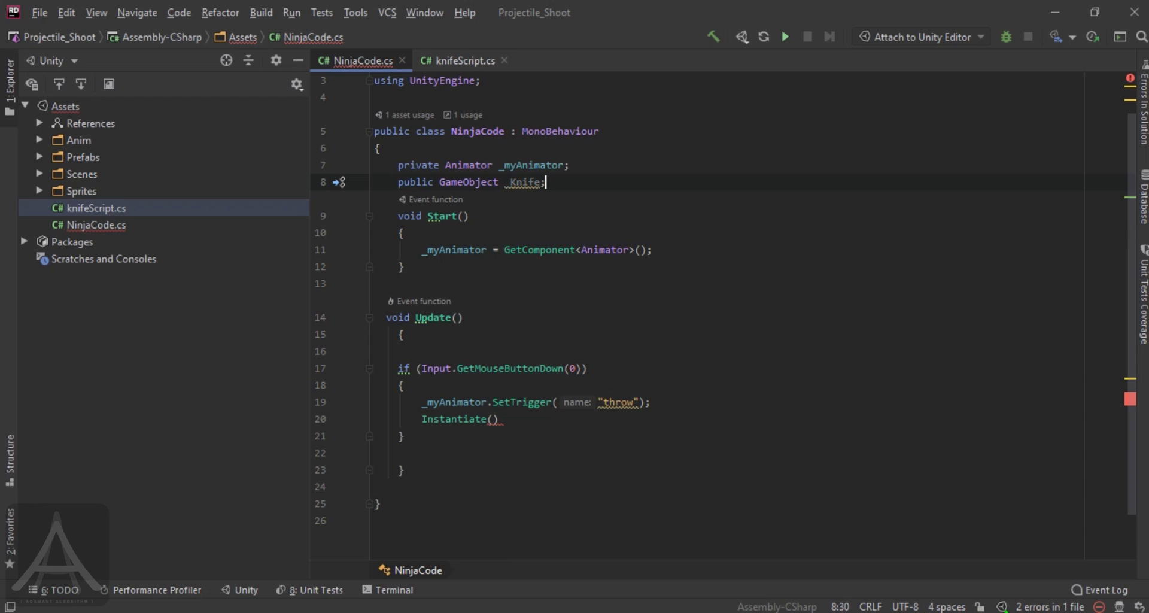
Pass _Knife and this.transform.position as the first two arguments of the Instantiate call
left_click(492, 420)
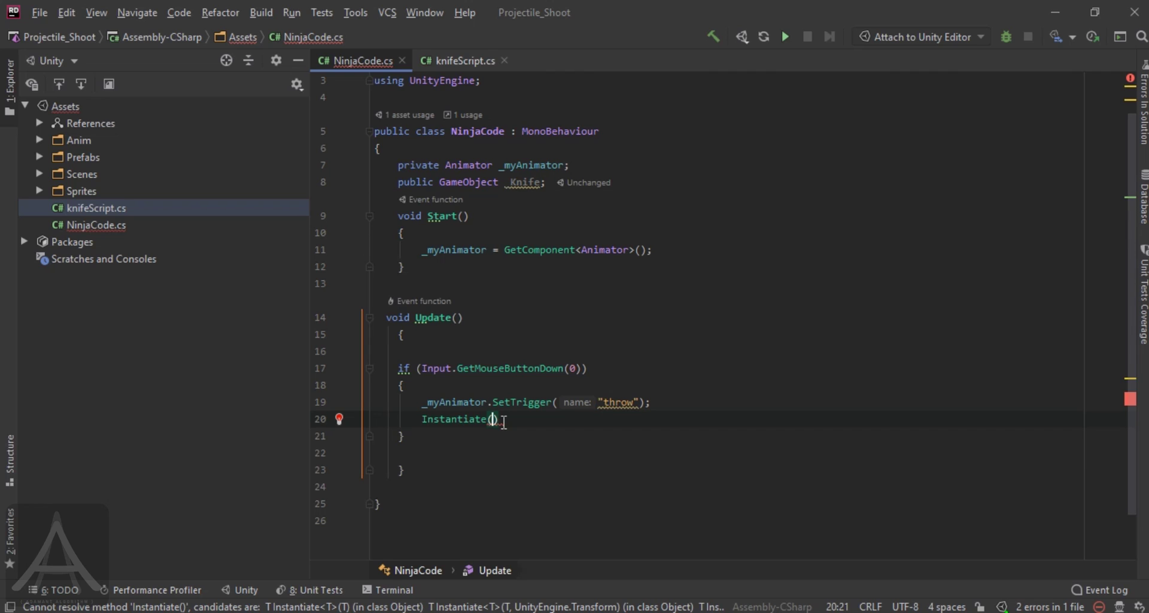
type("_Knife")
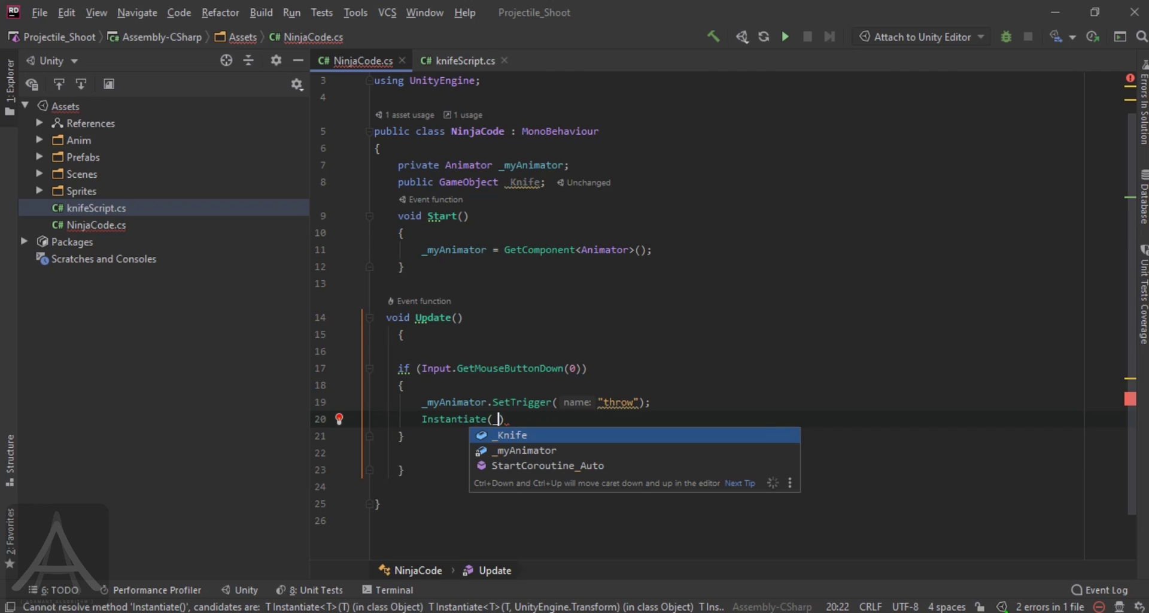
type(",")
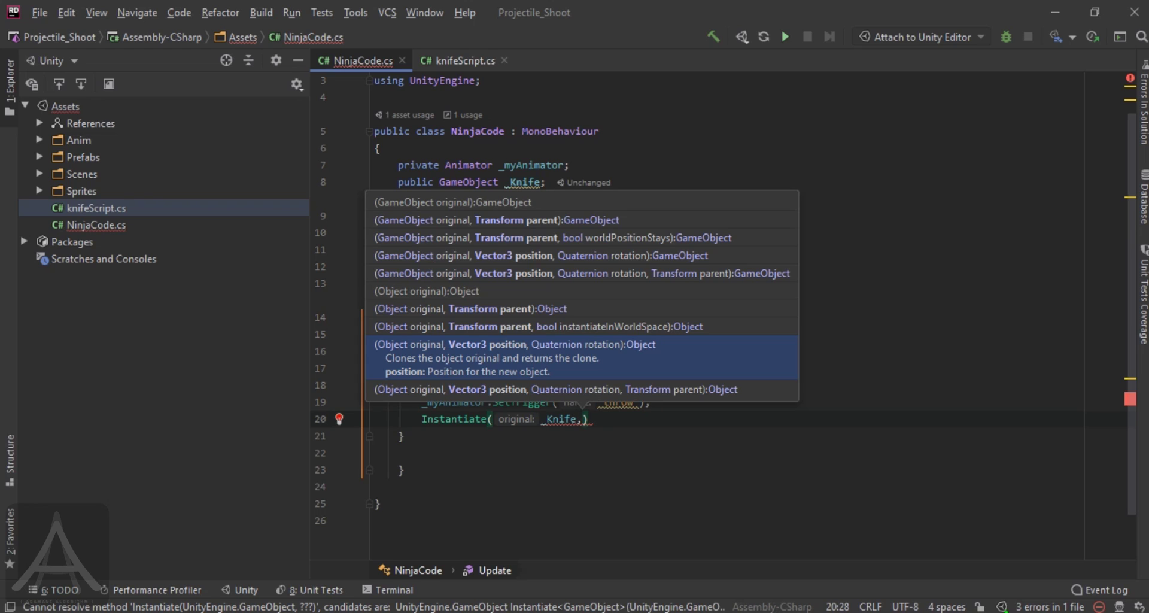
type("this.t")
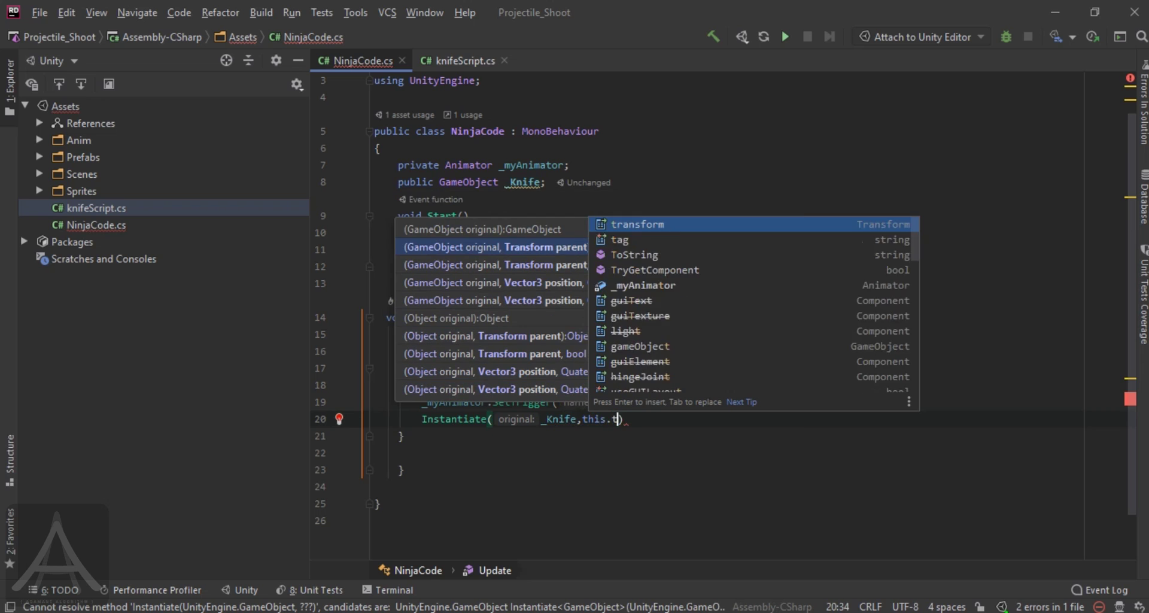
type("ransform.")
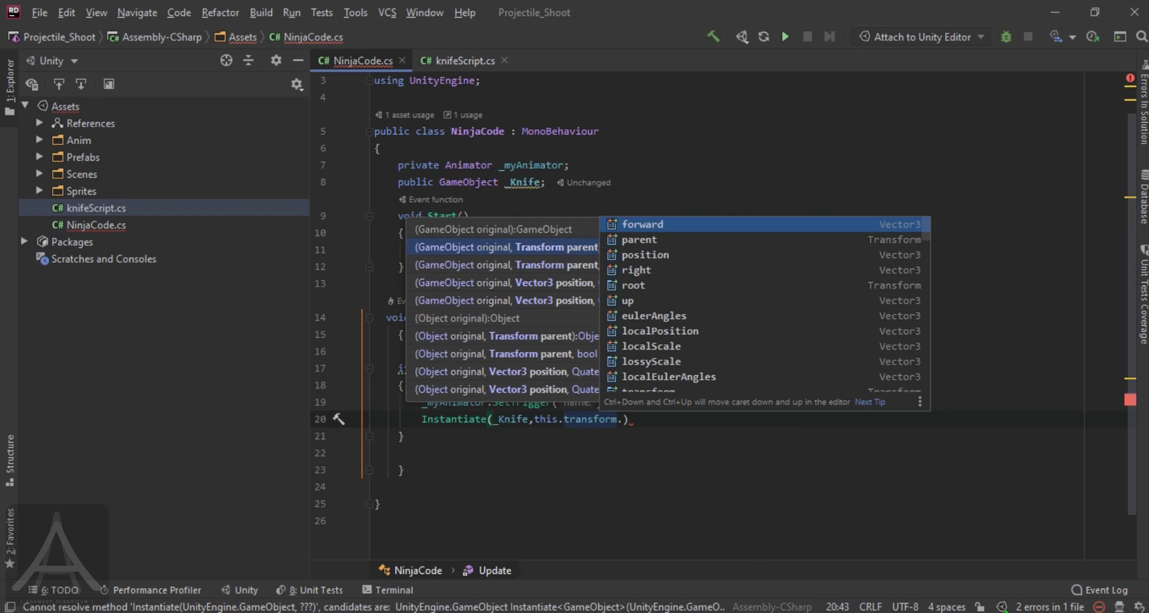
type("po")
key("Return")
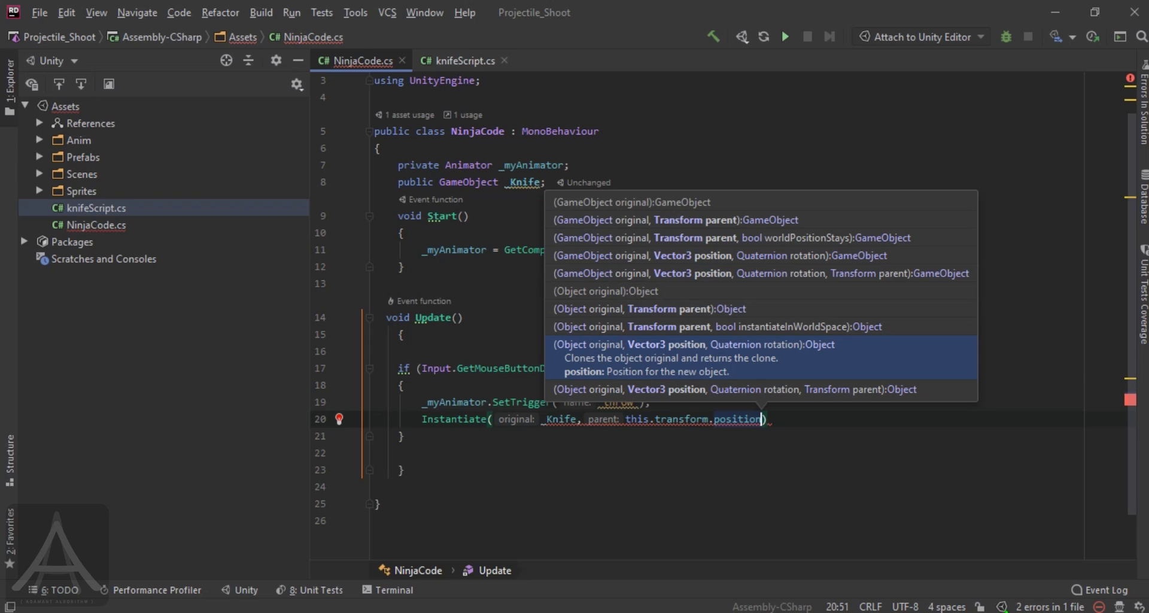
Add Quaternion.identity as the third argument of the Instantiate call and end the statement with a semicolon
type(",")
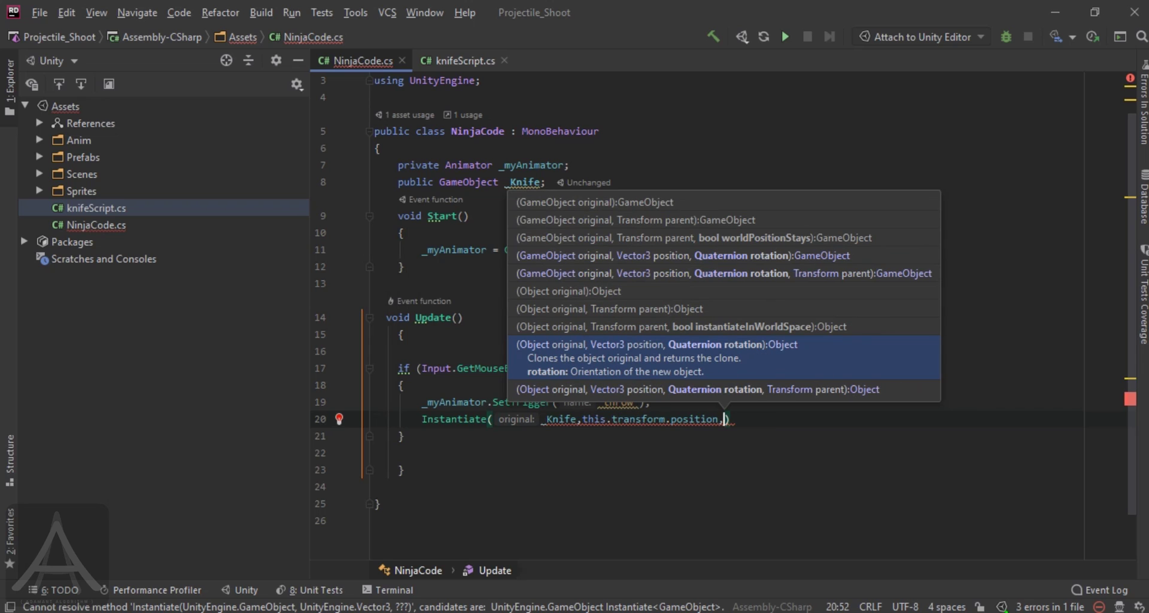
type("q")
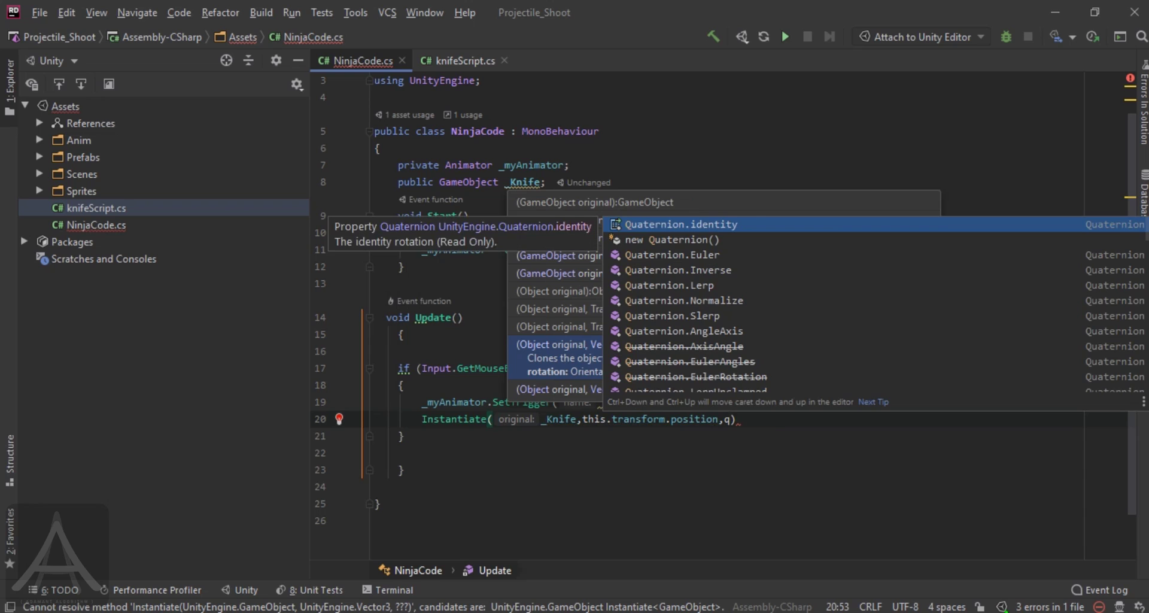
key("Return")
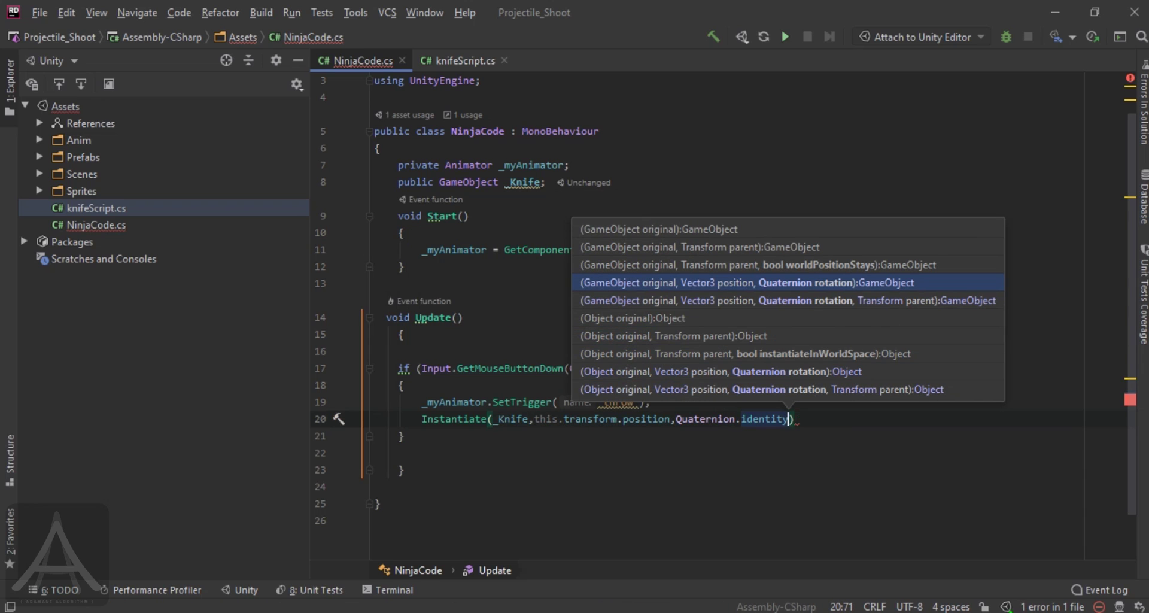
type(")")
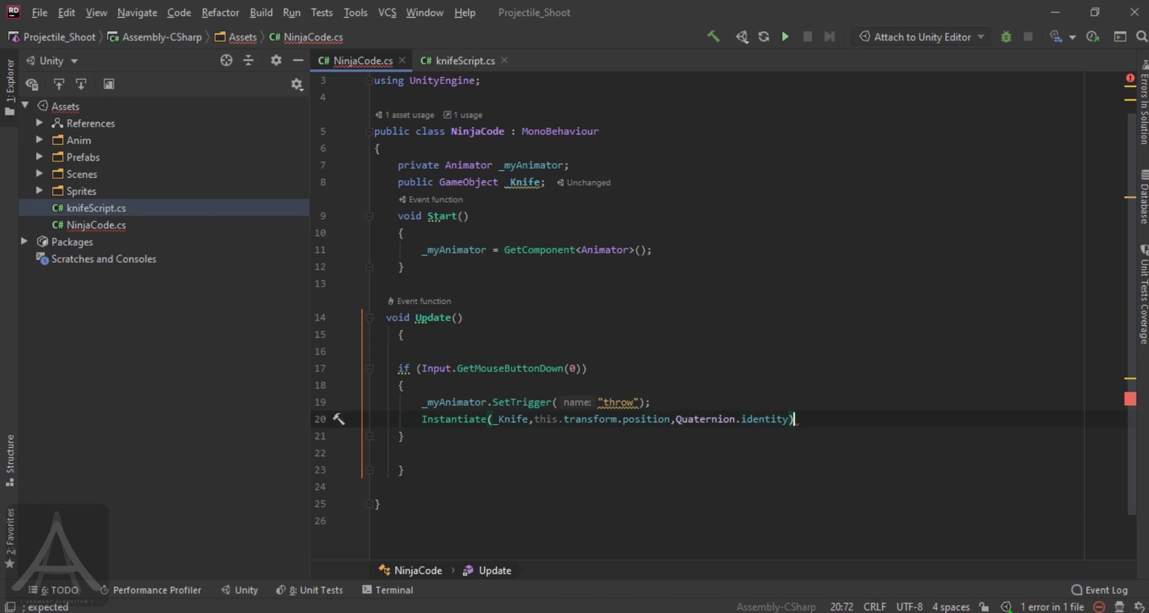
type(";")
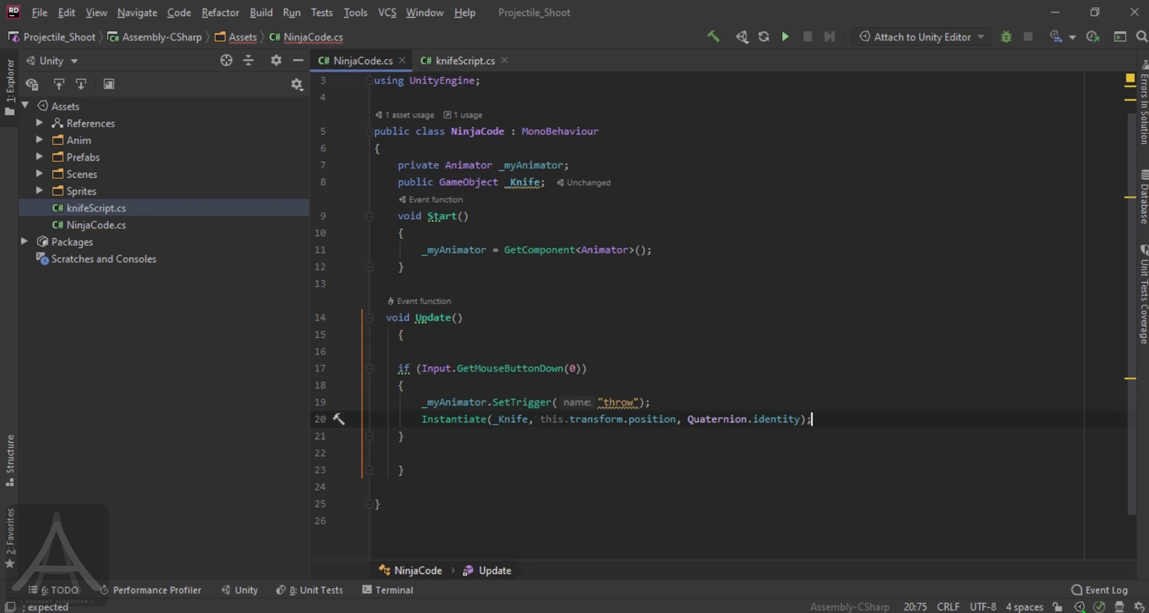
Switch to Unity and assign the Knife prefab from the Prefabs folder to the Knife field of the Ninja's Ninja Code script
key("alt+Tab")
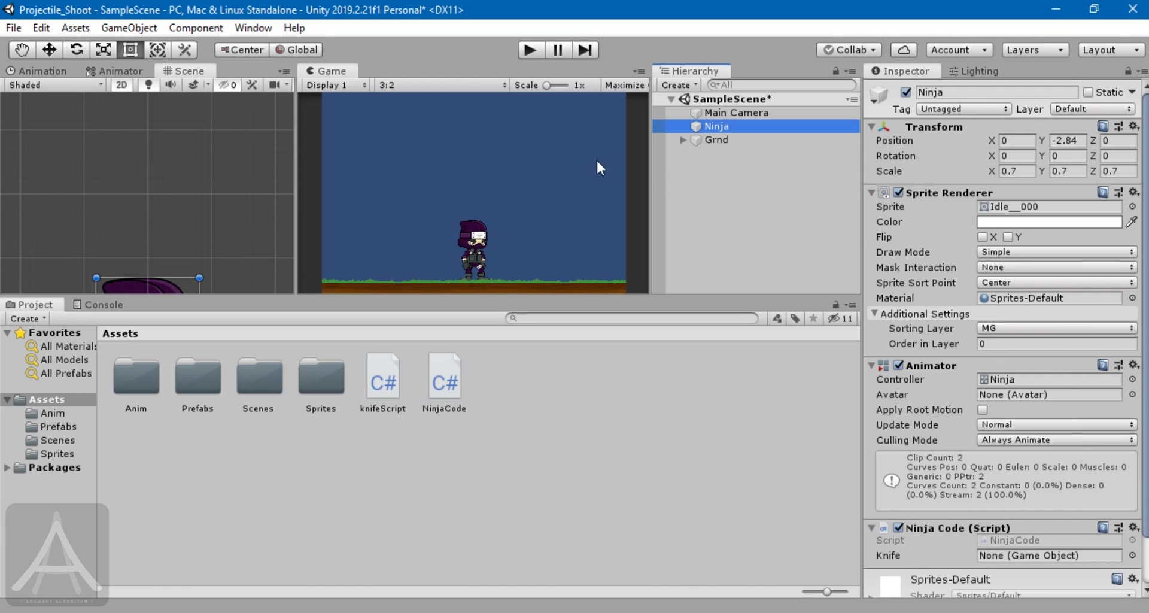
left_click(716, 140)
left_click(721, 127)
scroll(1003, 284, "down", 2)
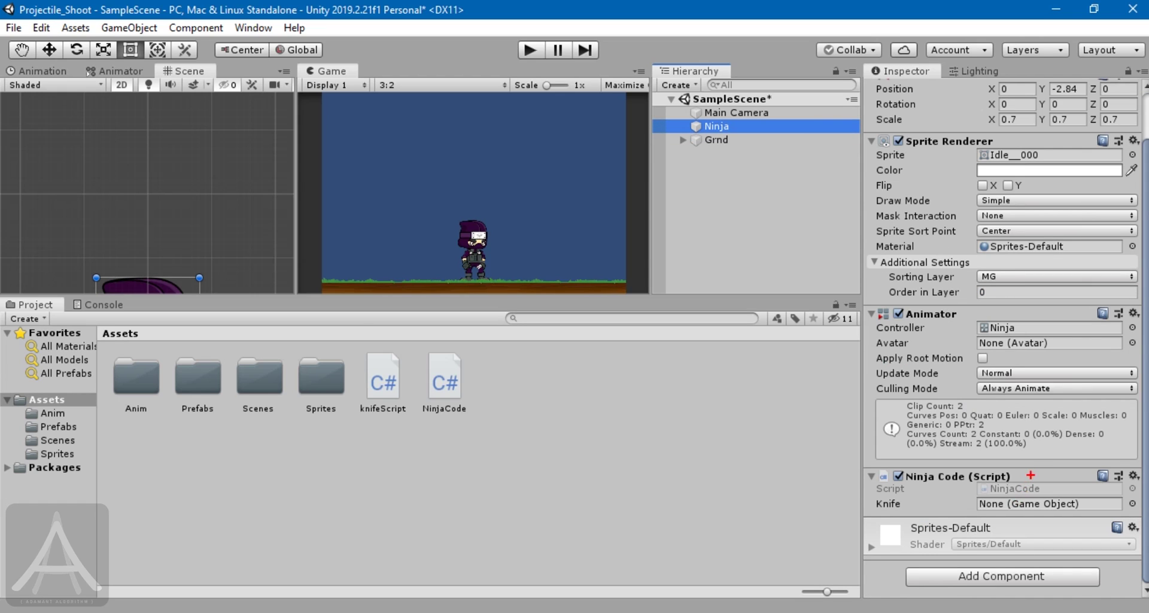
mouse_move(1033, 468)
left_mouse_down()
mouse_move(891, 499)
mouse_move(1034, 522)
mouse_move(1024, 455)
mouse_move(1002, 480)
left_mouse_up()
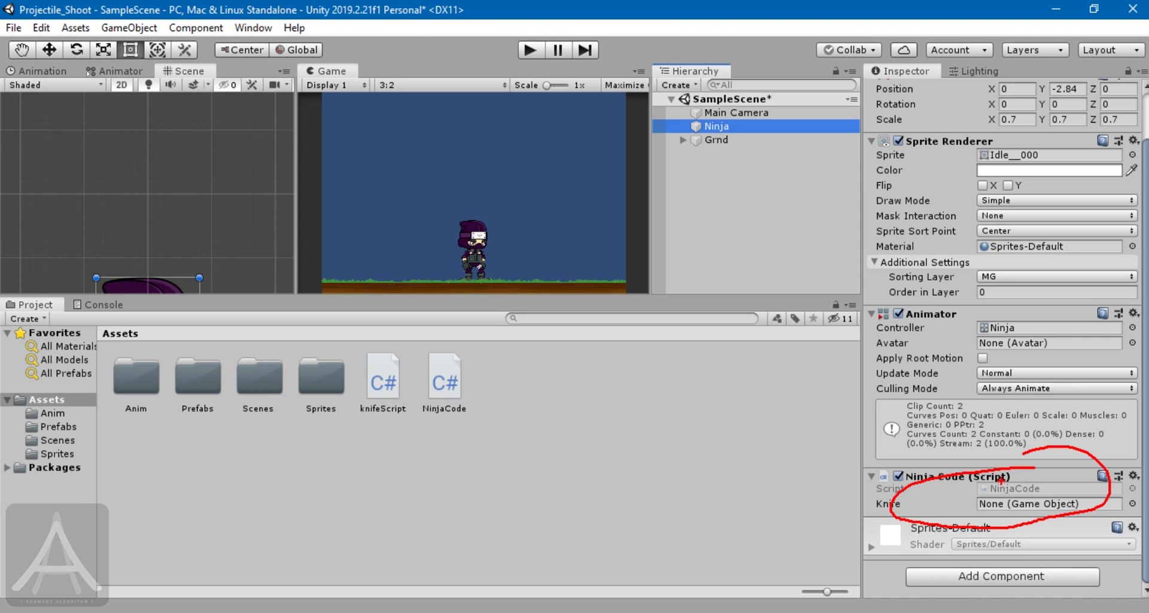
key("Escape")
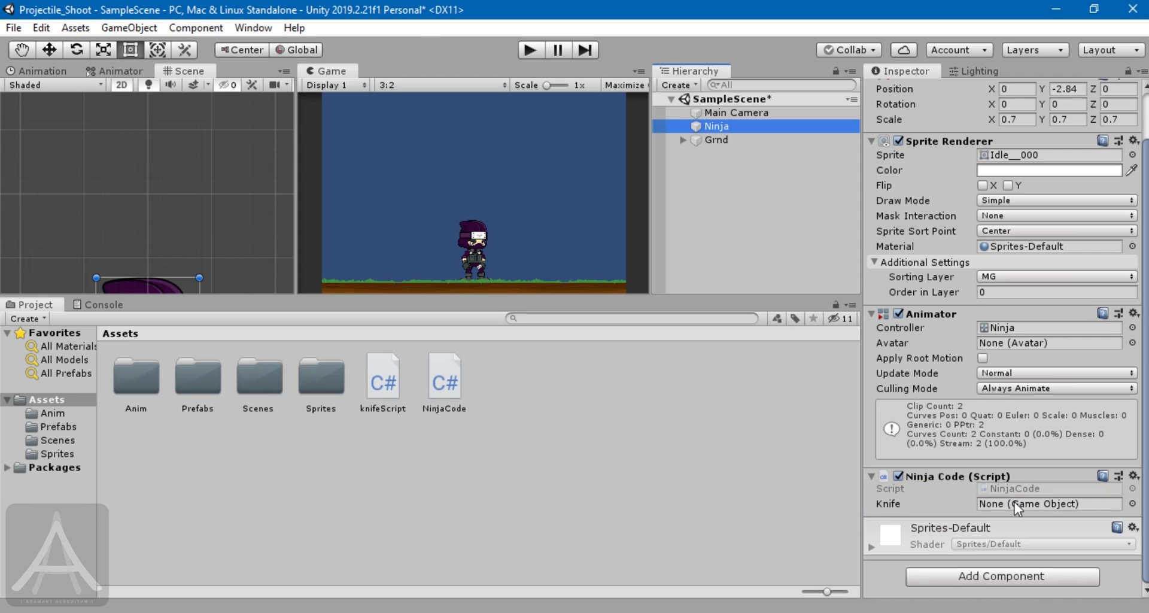
double_click(194, 376)
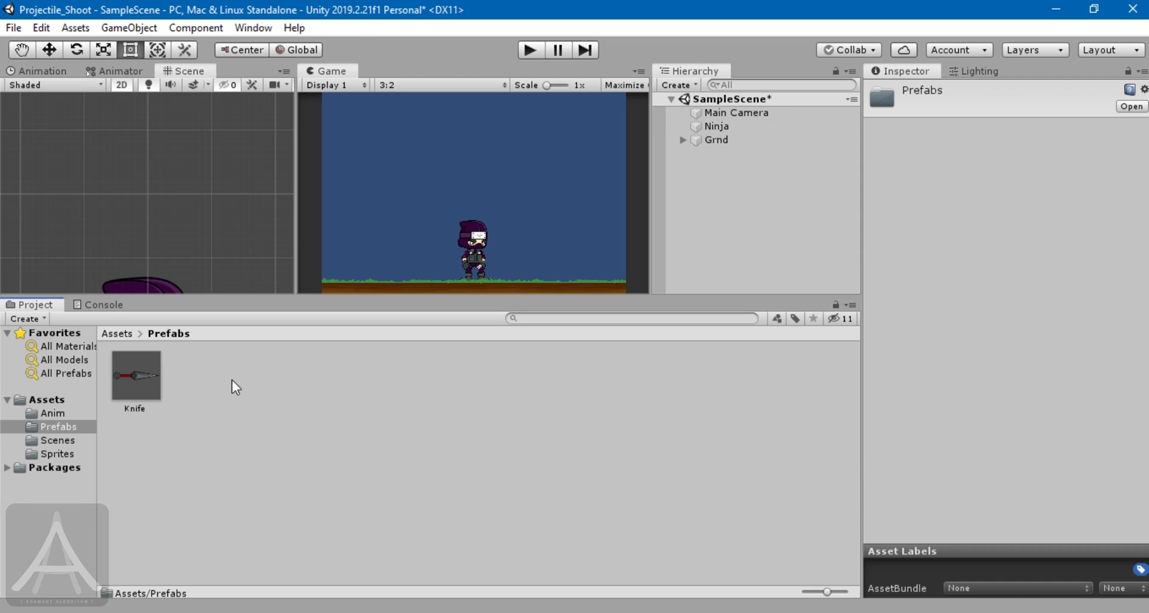
left_click(712, 126)
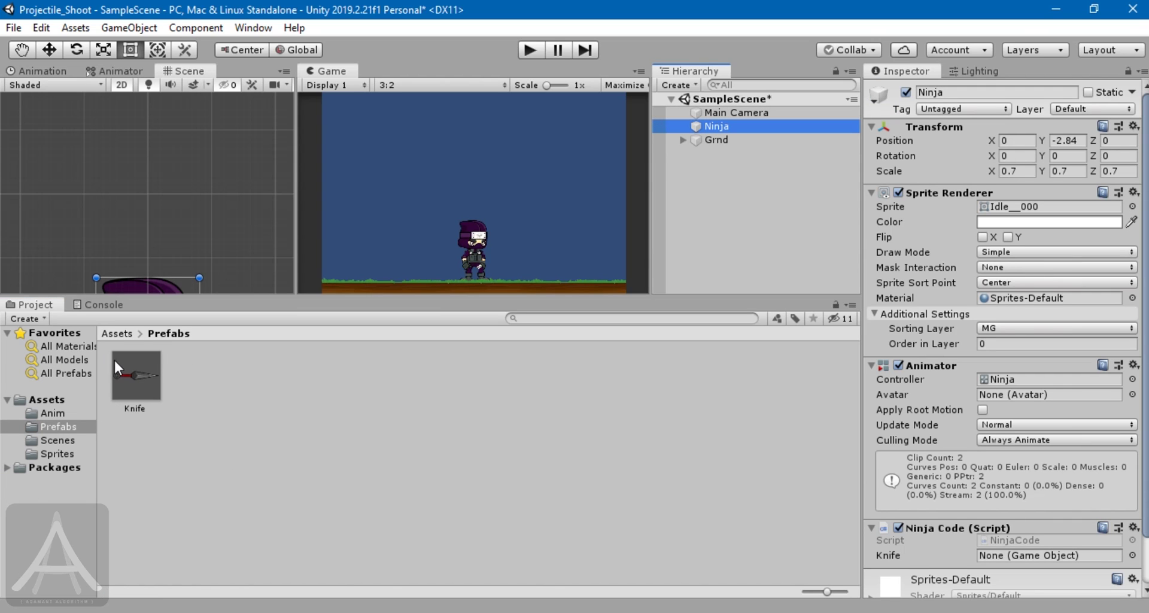
left_click_drag(115, 359, 1011, 555)
Play-test the scene by throwing five knives with the Ninja, and stop the game
key("ctrl+p")
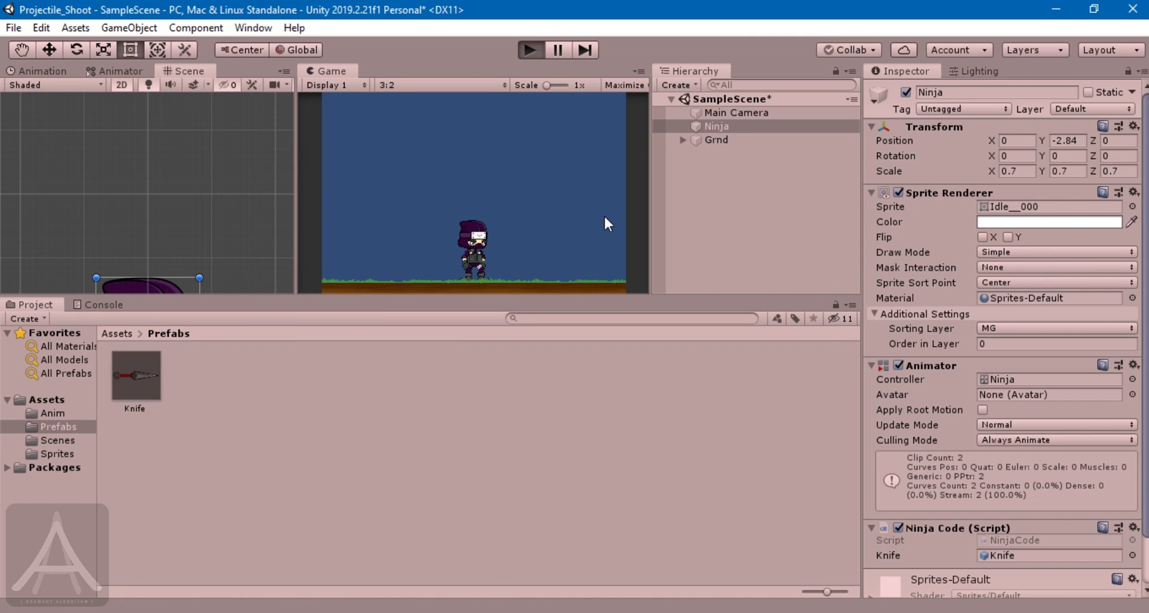
left_click(512, 222)
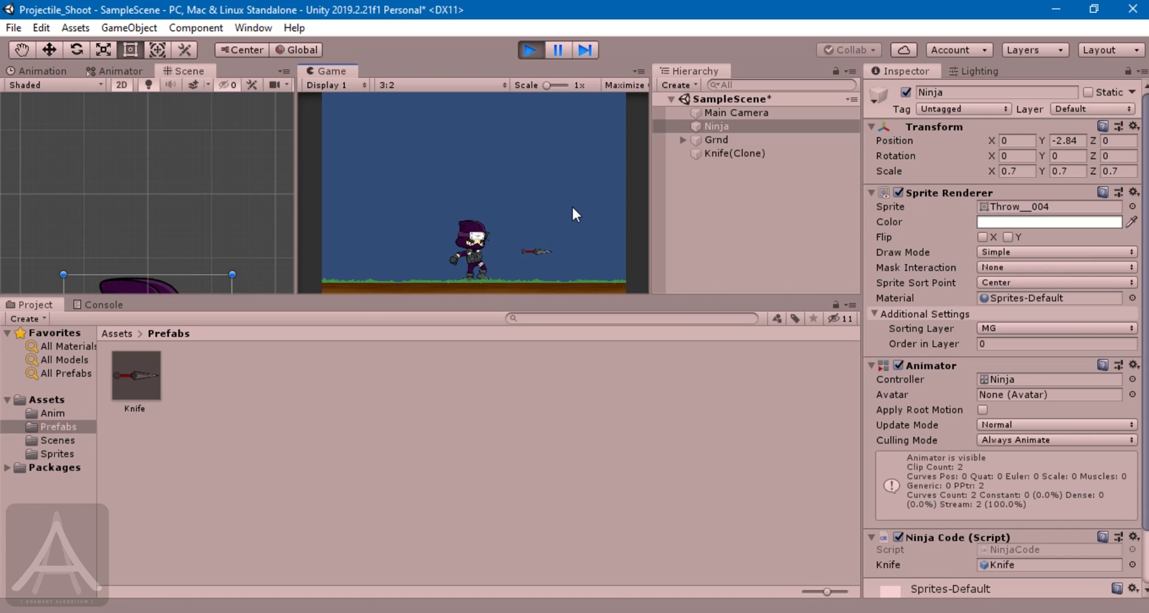
left_click(544, 209)
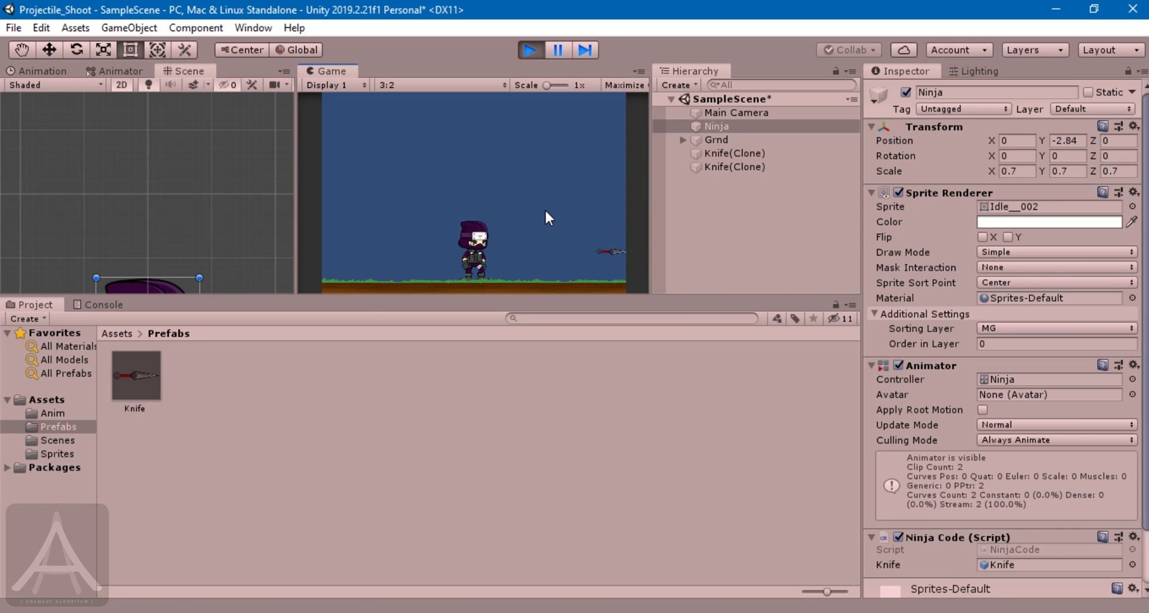
left_click(545, 211)
left_click(545, 210)
left_click(545, 210)
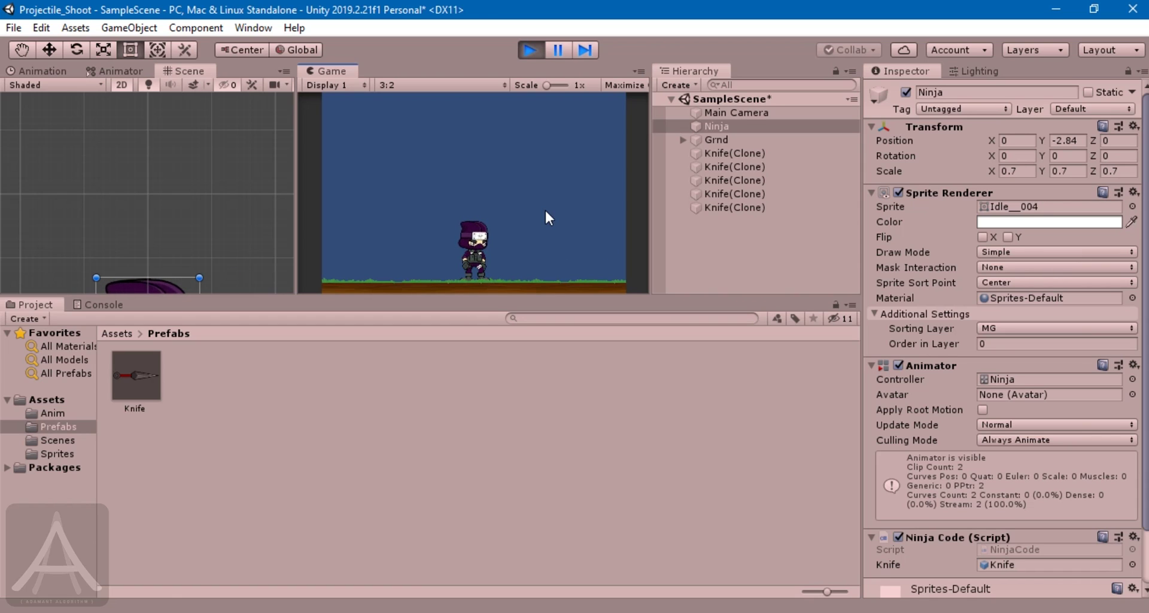
left_click(528, 50)
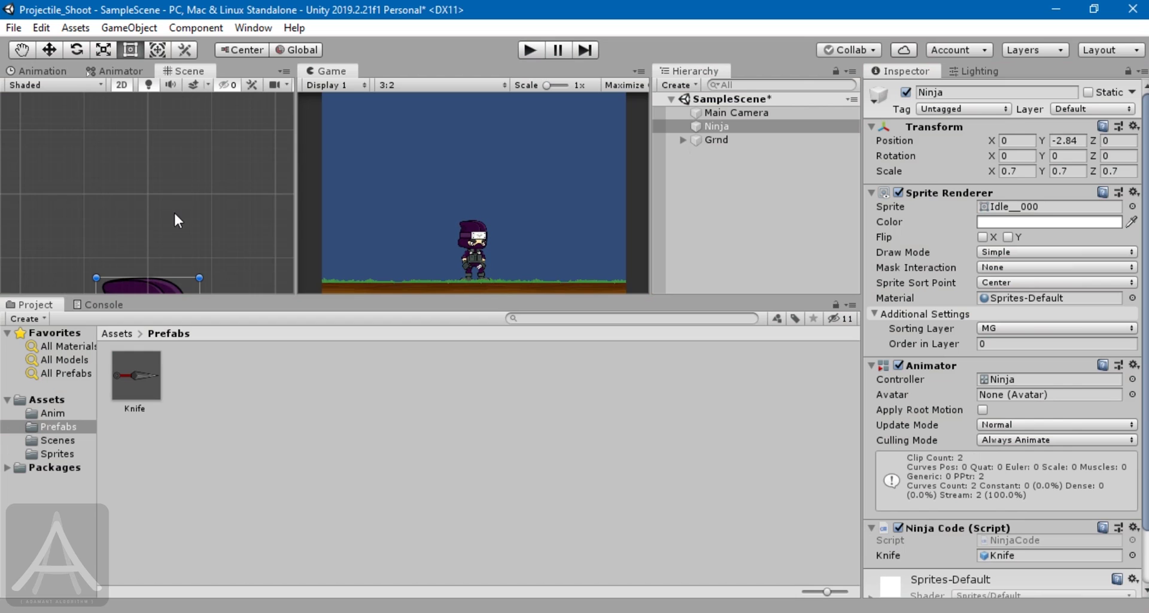
Run the game again with the whole level in the Scene view and throw four knives, checking the Hierarchy for clones
scroll(178, 220, "down", 10)
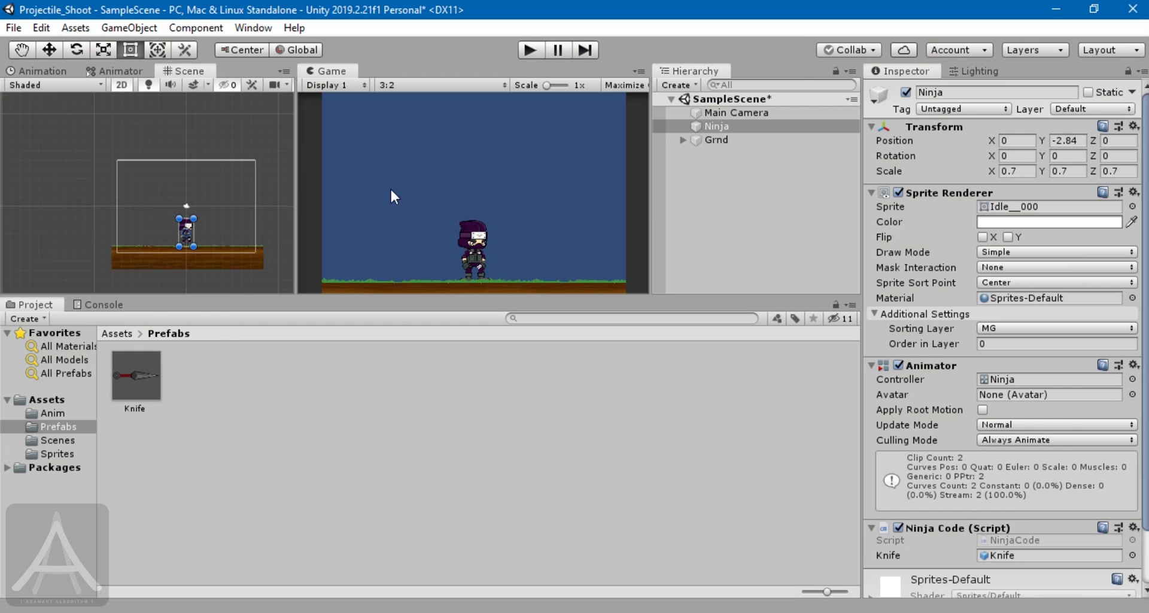
left_click(529, 50)
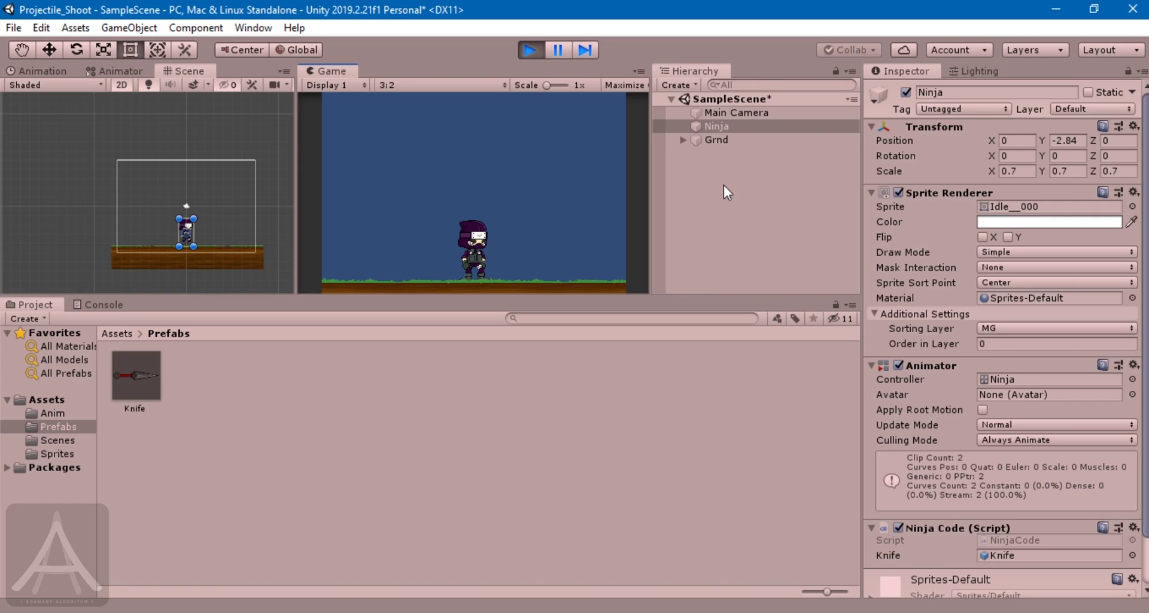
mouse_move(749, 98)
left_mouse_down()
mouse_move(669, 160)
mouse_move(771, 129)
mouse_move(750, 94)
left_mouse_up()
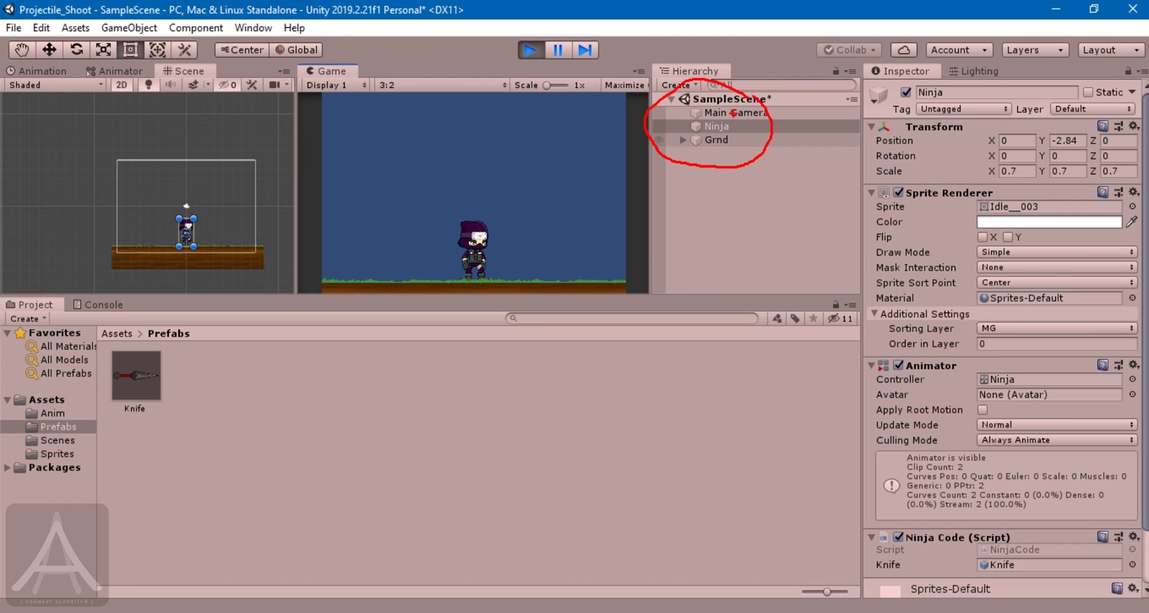
key("Escape")
left_click(552, 242)
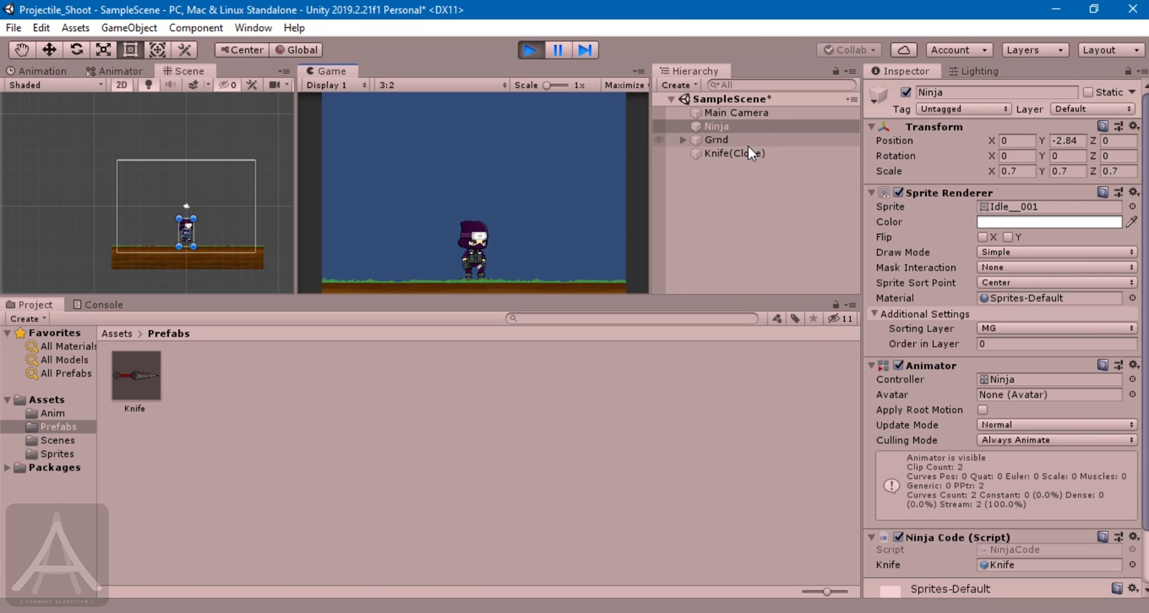
left_click(497, 231)
left_click(553, 226)
left_click(552, 222)
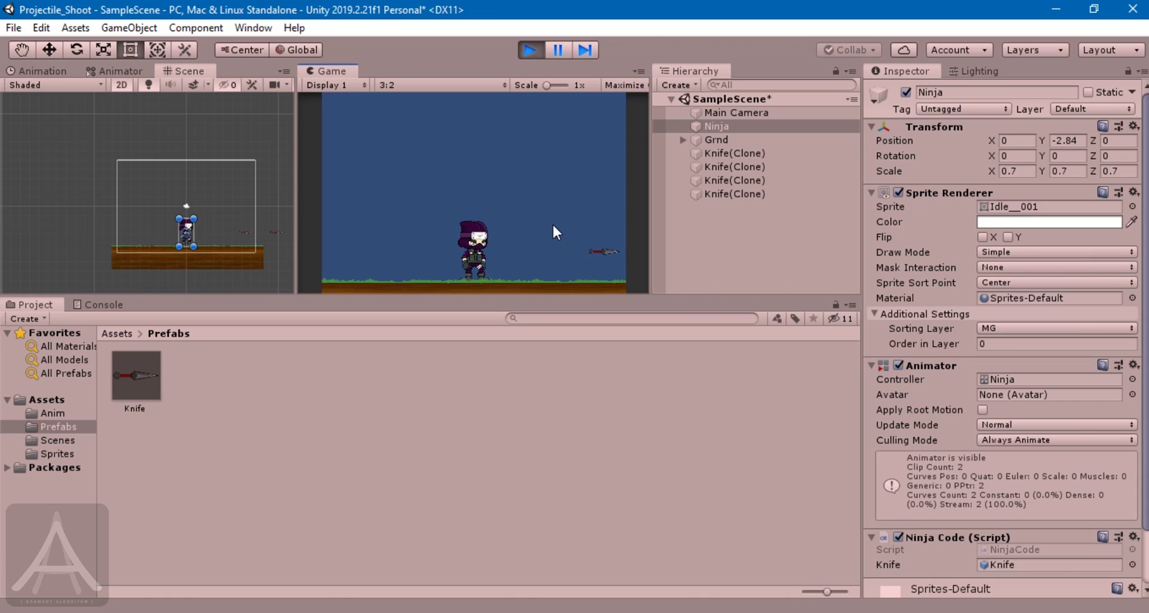
Select the third Knife(Clone) in the Hierarchy, frame it repeatedly in the Scene view to follow its flight, and stop the game
left_click(731, 180)
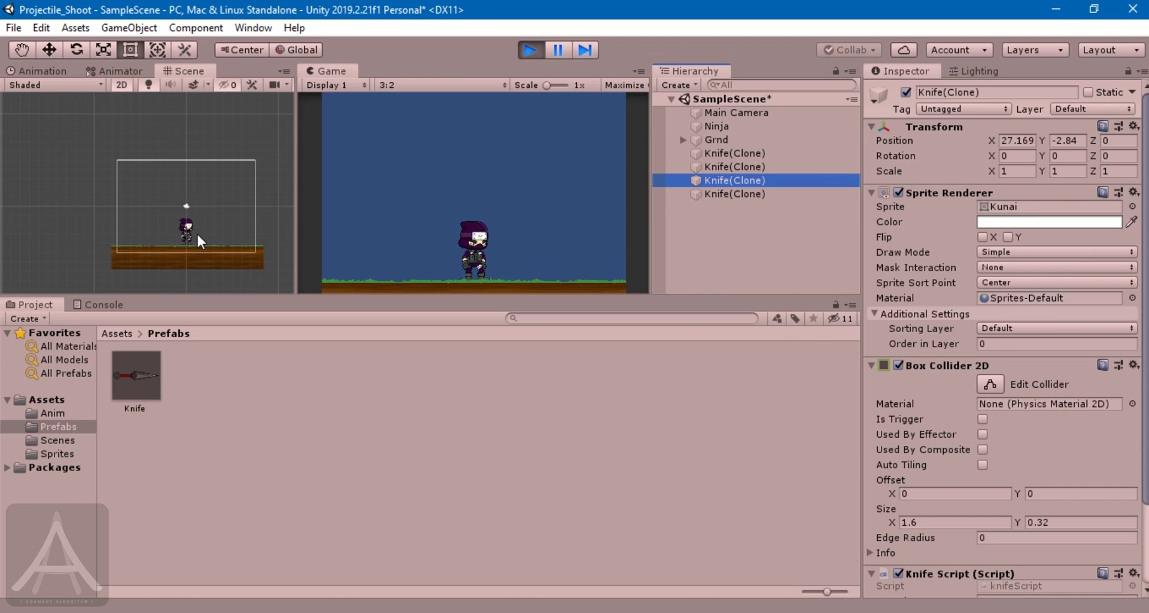
key("f")
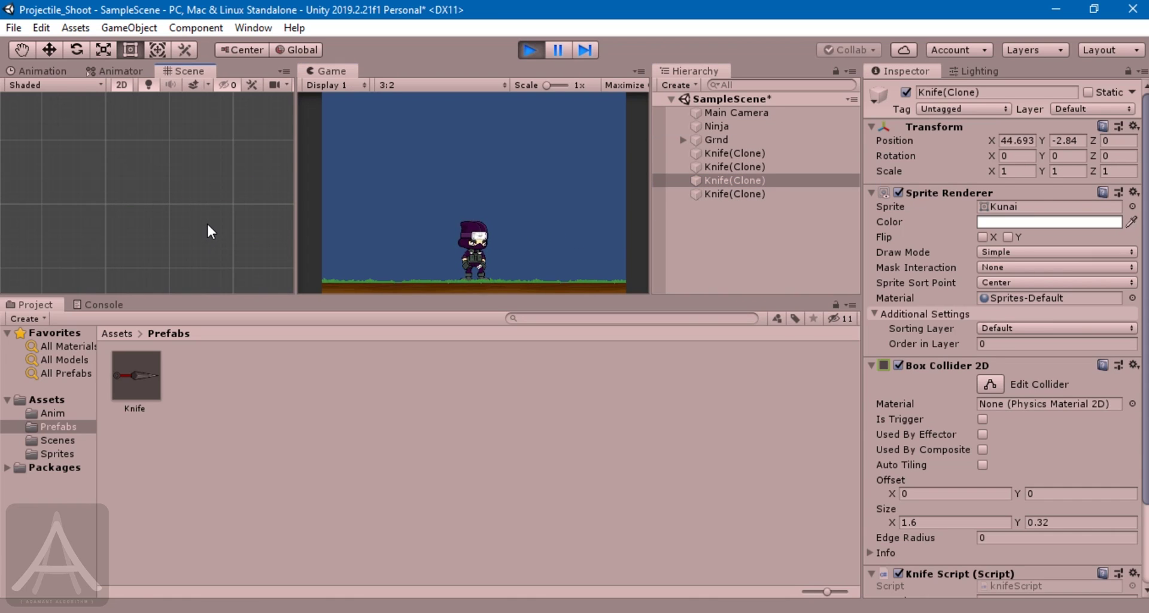
key("f")
key("f")
key("f")
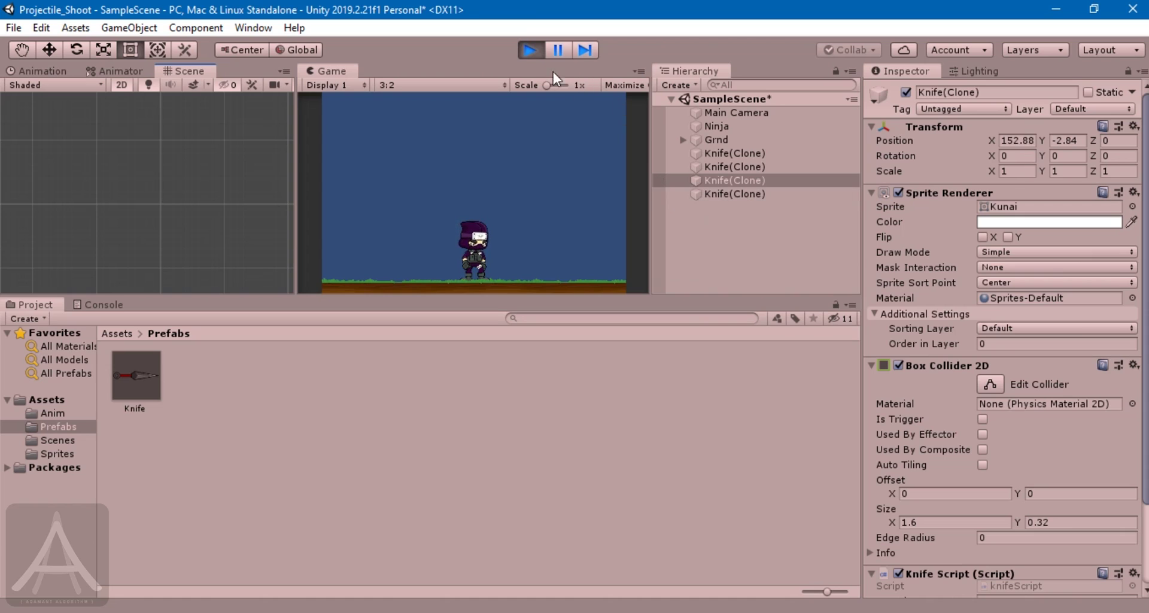
left_click(529, 50)
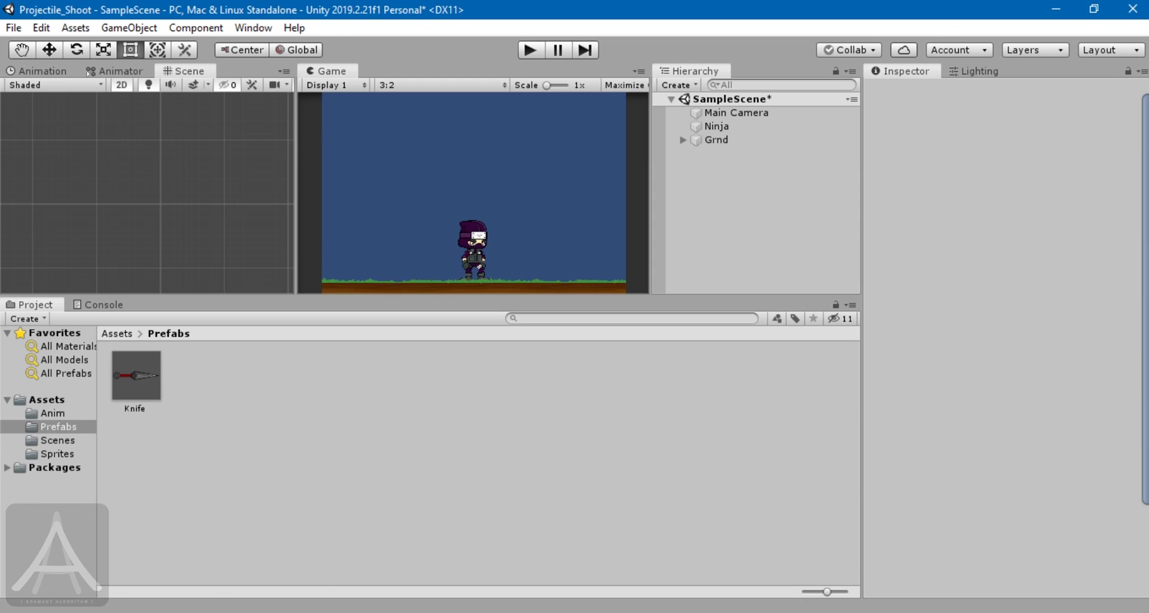
Switch to Rider and add a Destroy() call below the Translate line in the Update method of knifeScript.cs
key("alt+Tab")
left_click(460, 60)
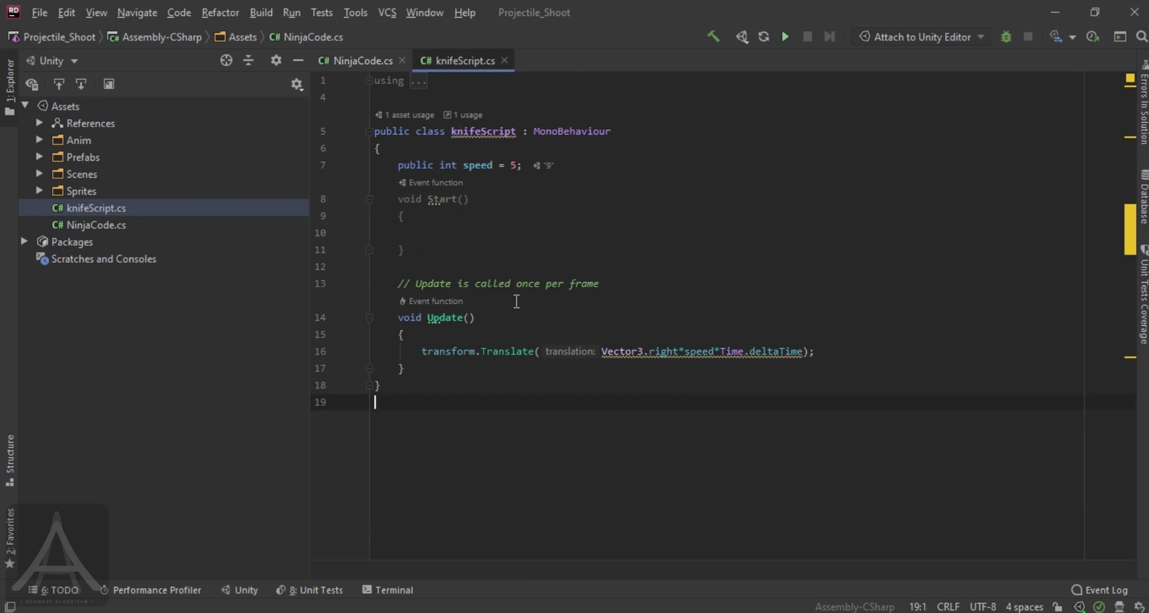
left_click(830, 352)
key("Return")
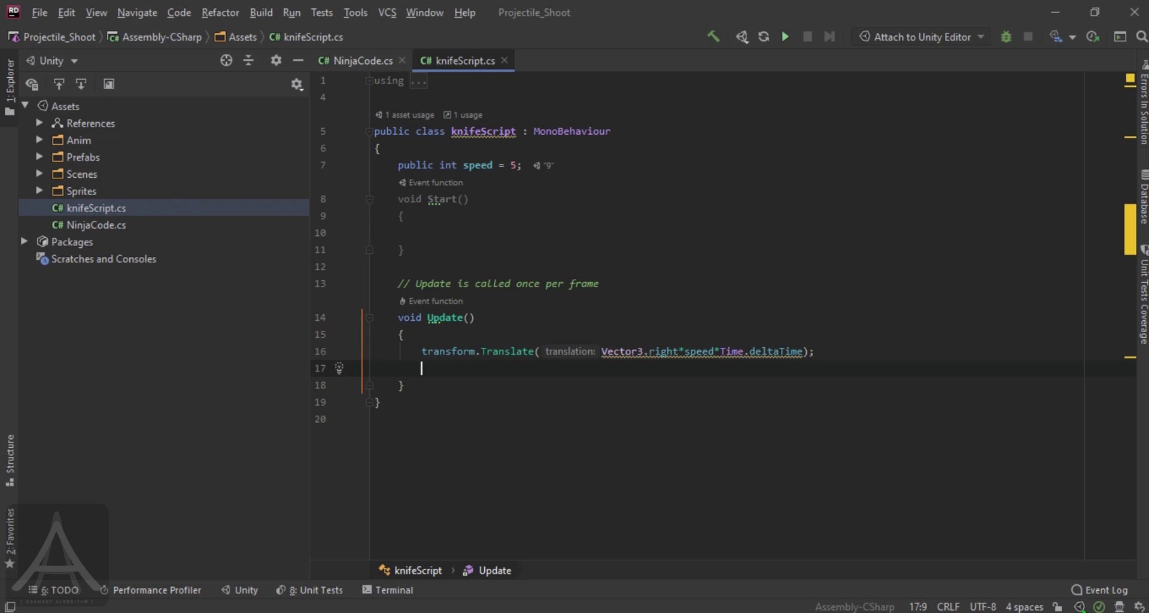
type("des")
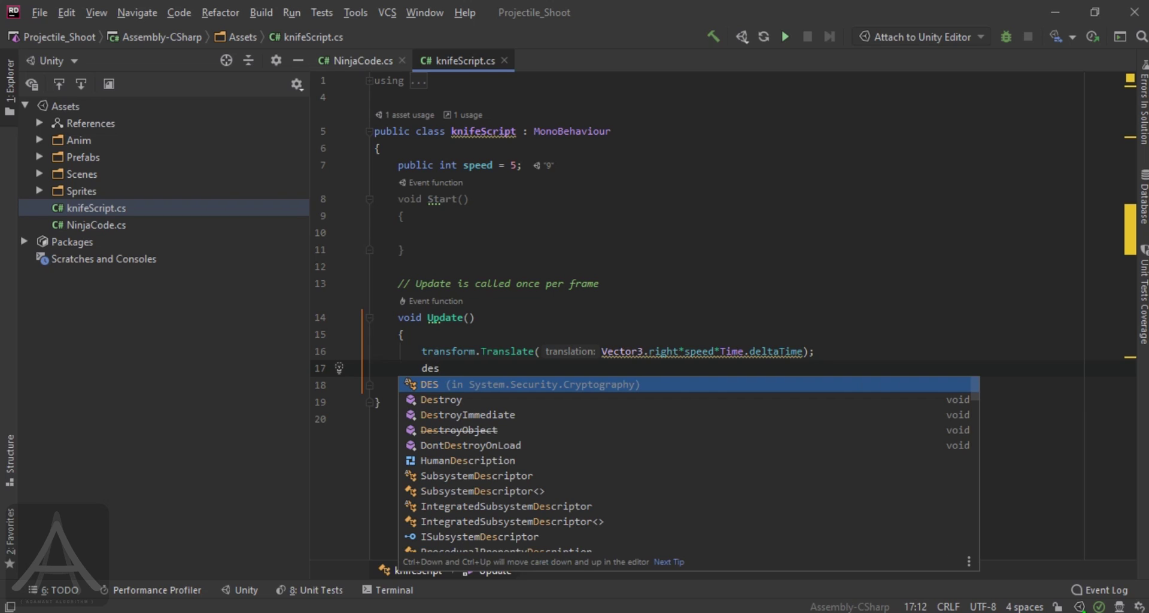
key("Down")
key("Return")
type("troy(t")
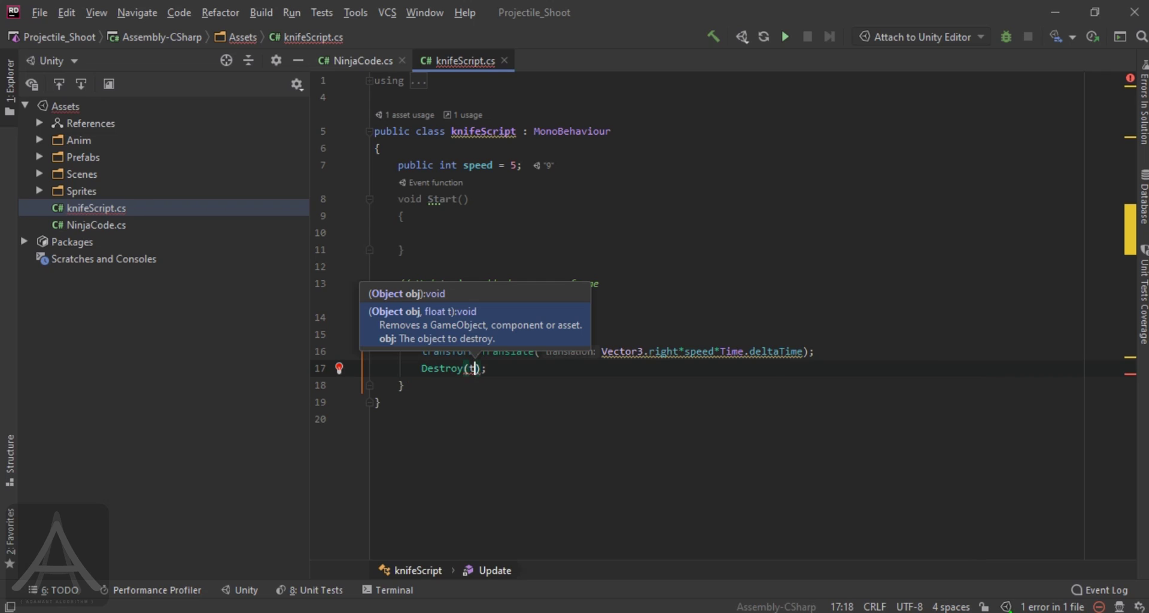
Pass this.gameObject and a delay of 2f as the arguments of the Destroy call
type("his.gam")
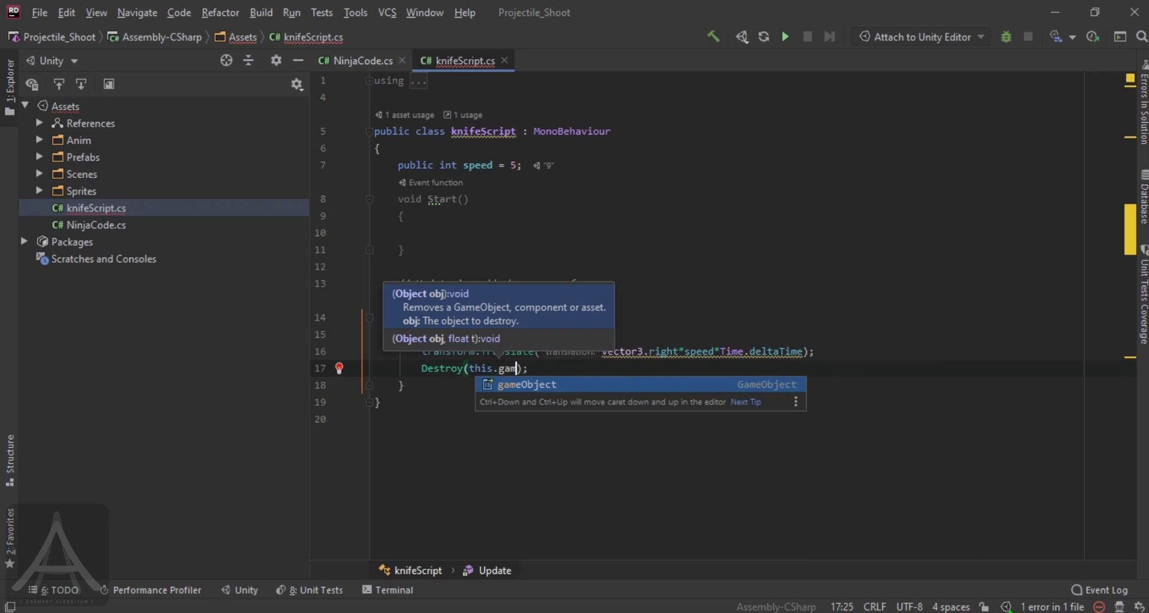
key("Return")
type(", ")
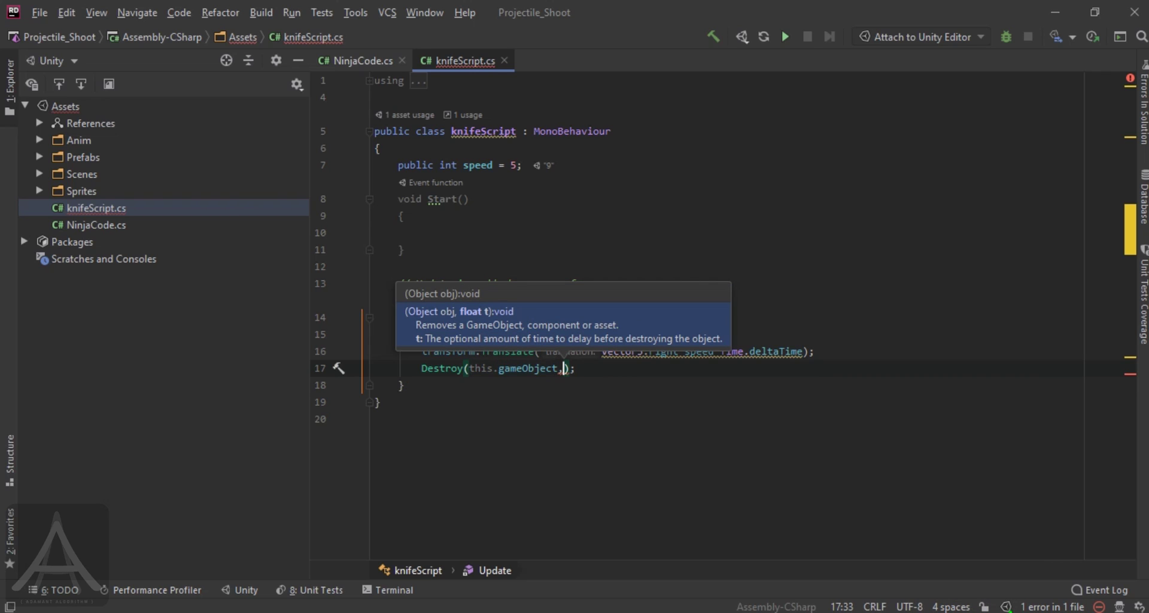
type("2f")
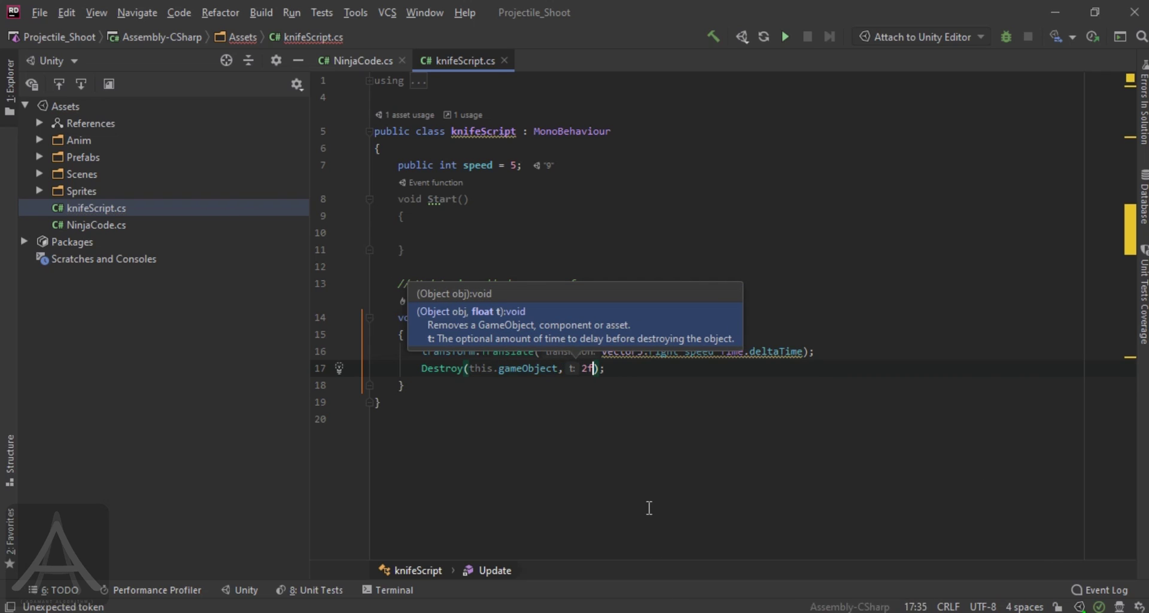
left_click(649, 507)
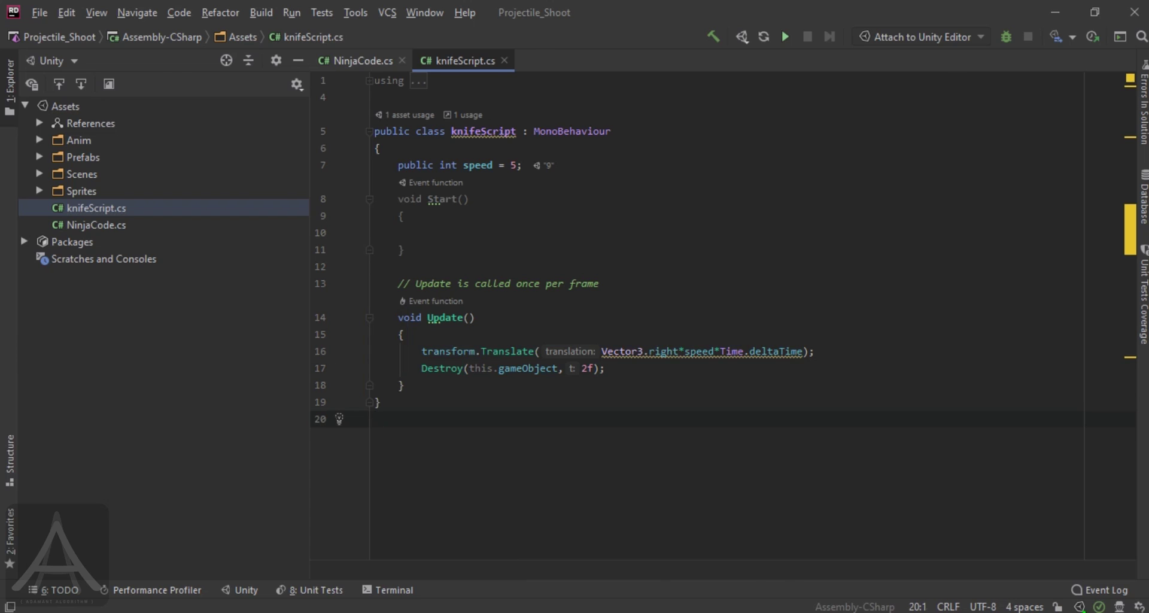
Switch to Unity, run the game, throw a long series of knives to test their timed destruction, and stop the game
key("alt+Tab")
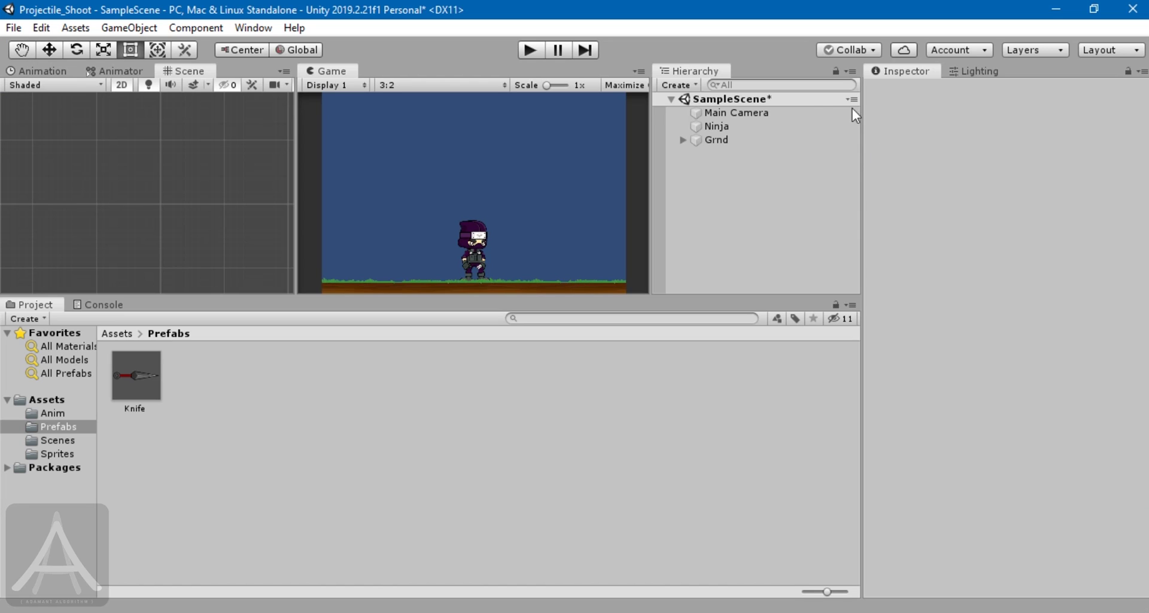
left_click(529, 50)
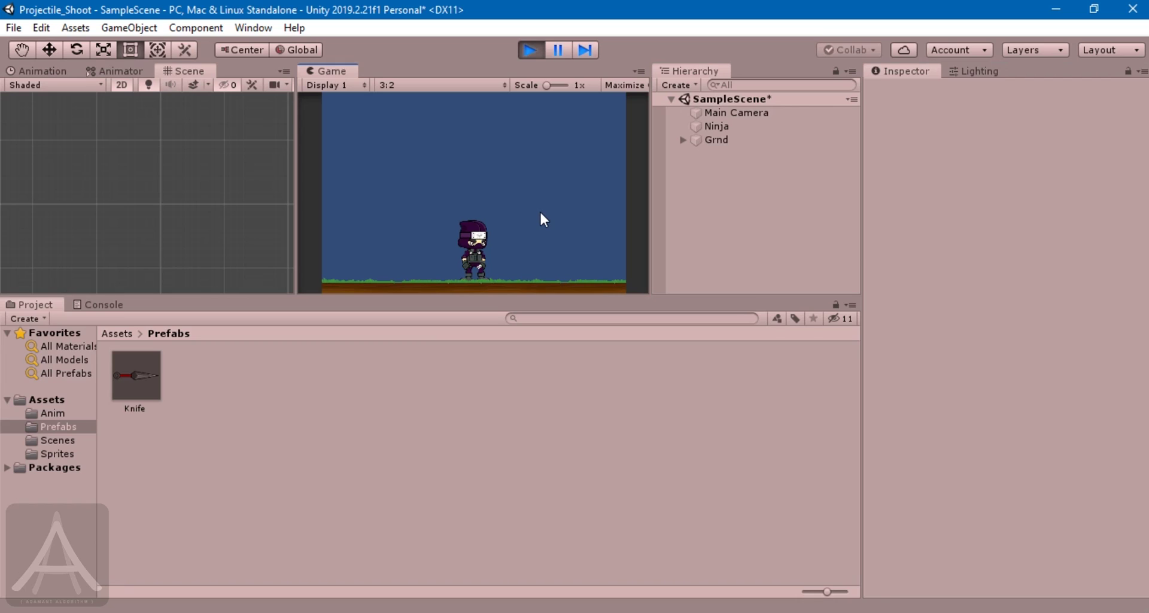
key("space")
key("space")
key("space")
key("space")
key("space")
key("space")
key("space")
key("space")
key("space")
key("space")
key("space")
key("space")
key("space")
key("space")
key("space")
key("space")
key("space")
left_click(537, 50)
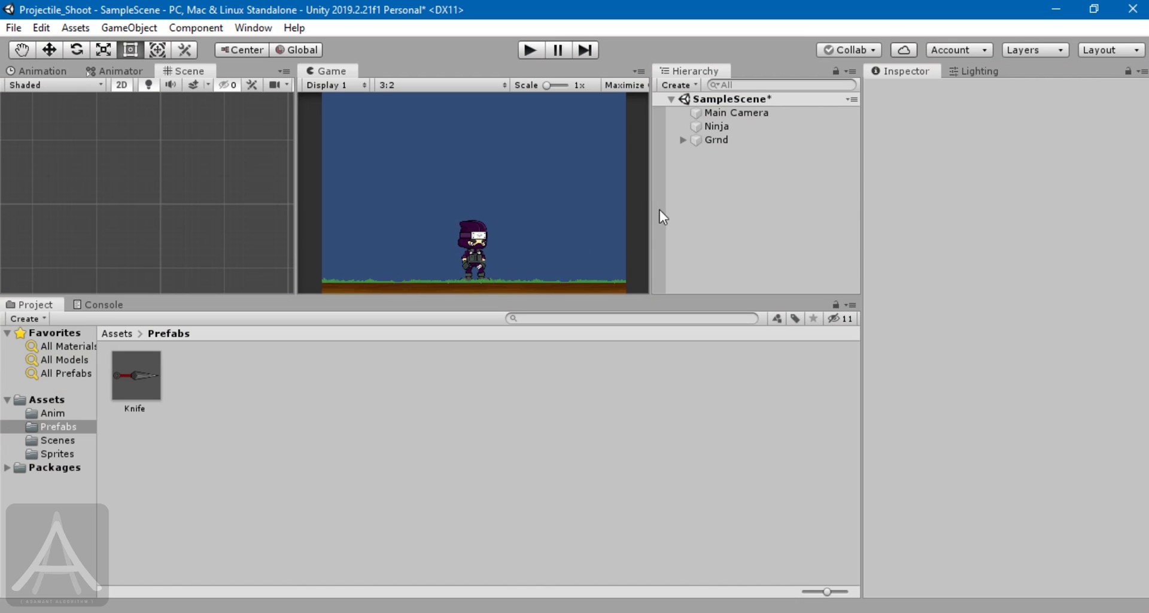
Show the Animation window in place of the Scene view, run the game, and throw knives in quick succession while watching the Hierarchy
left_click(99, 71)
left_click(42, 72)
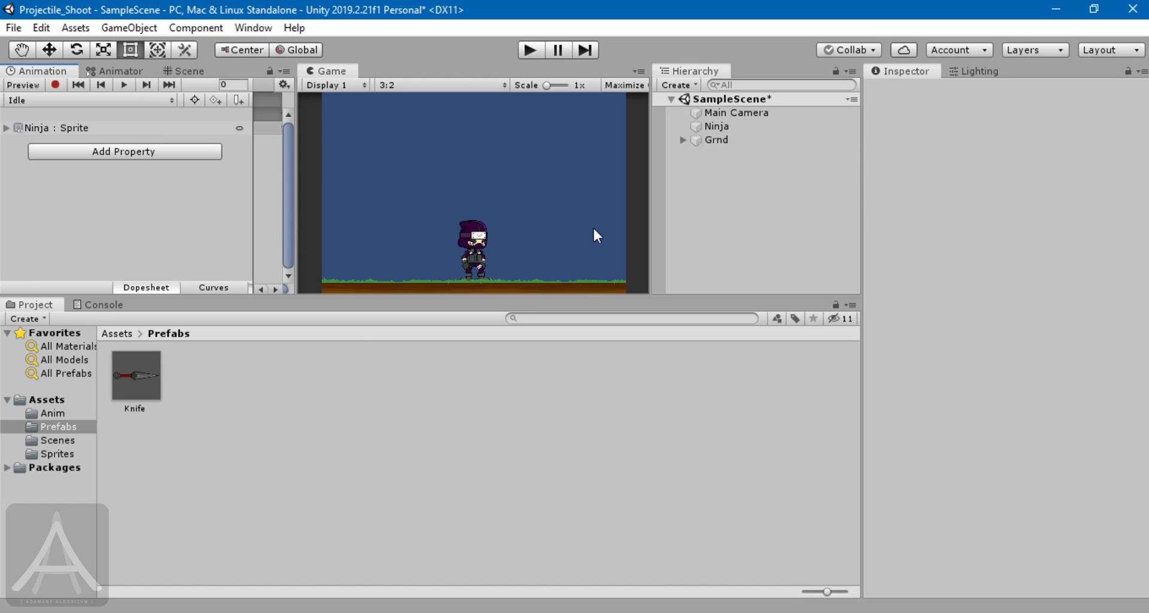
left_click(529, 50)
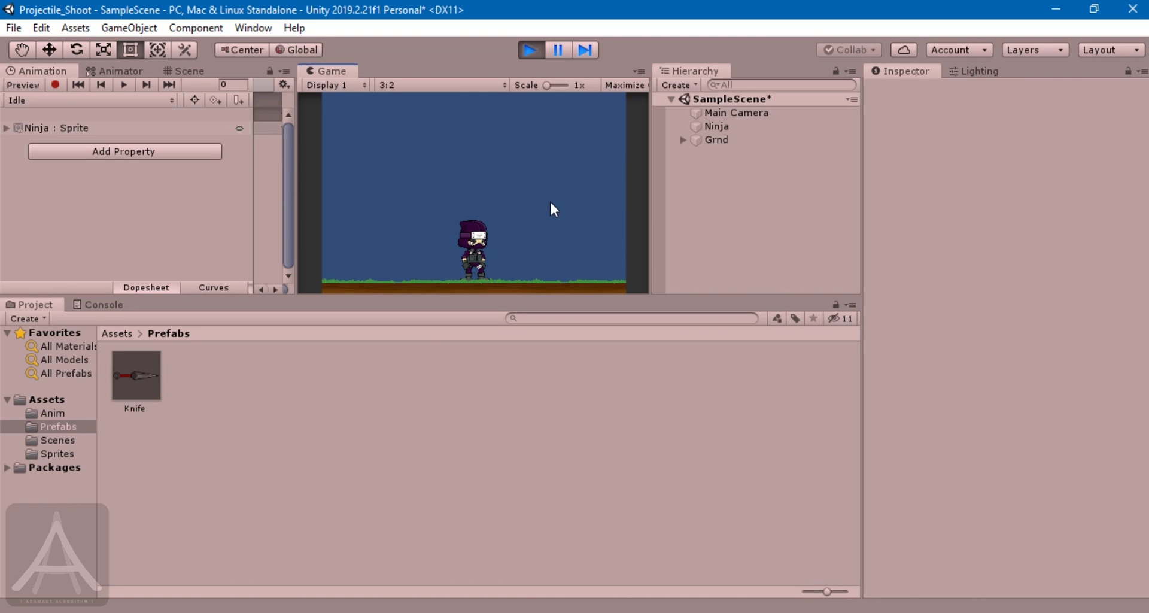
left_click(547, 205)
left_click(545, 205)
left_click(544, 201)
left_click(544, 200)
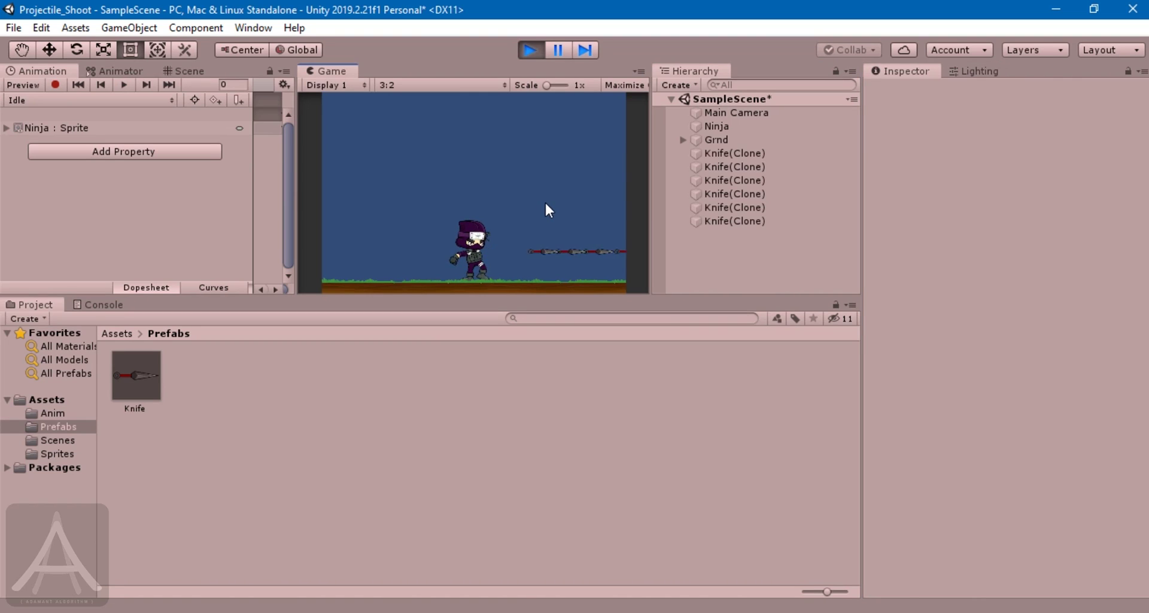
left_click(545, 199)
left_click(544, 200)
left_click(544, 200)
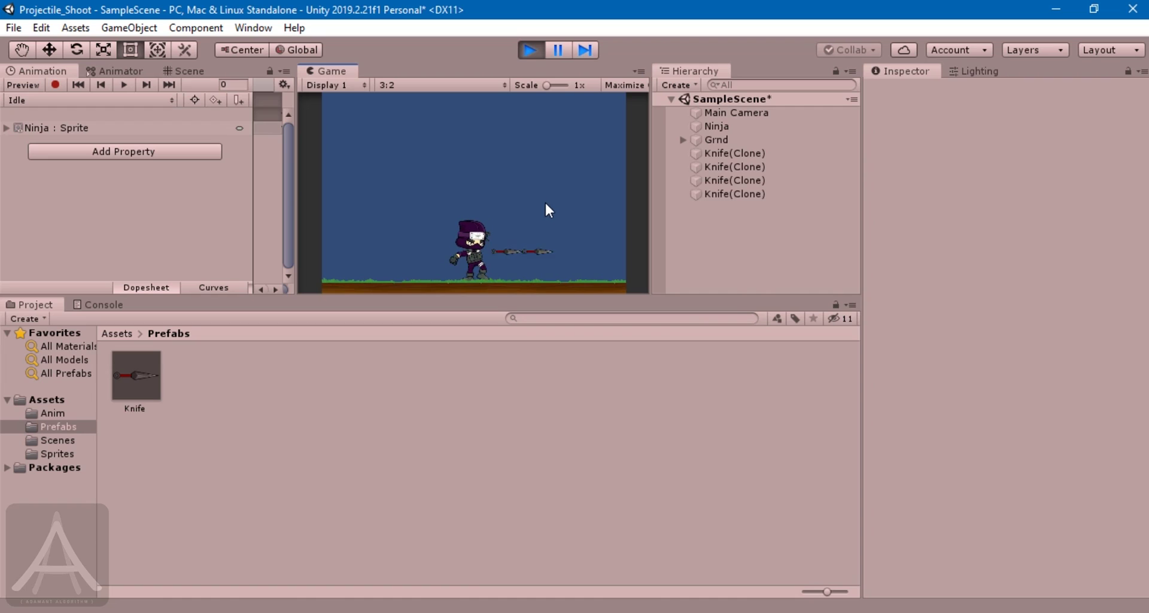
left_click(545, 204)
left_click(545, 203)
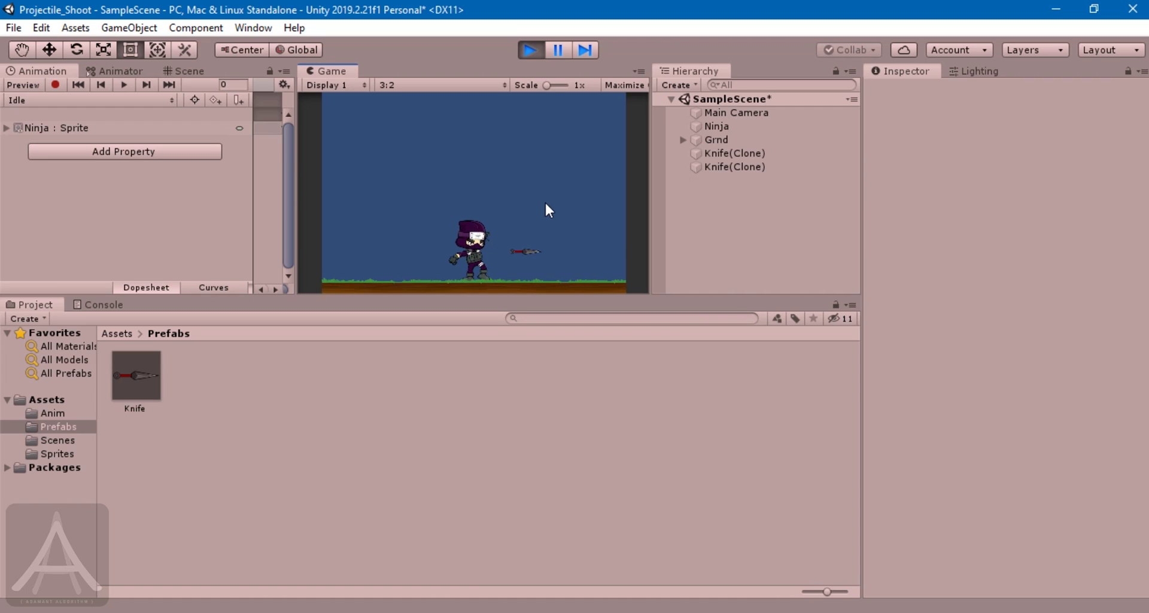
left_click(546, 202)
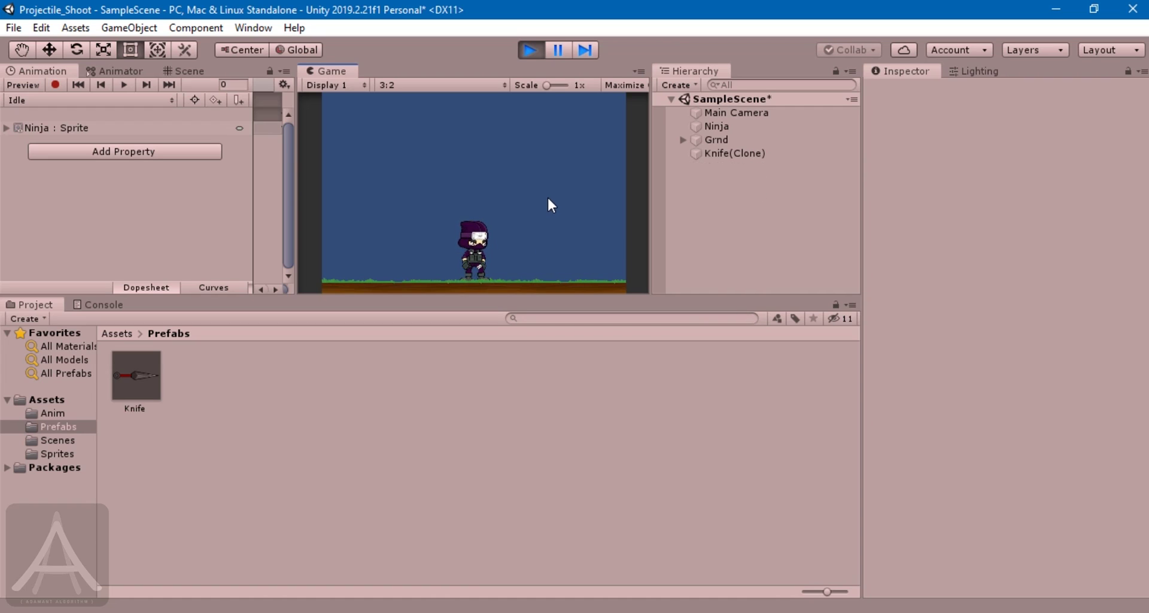
Throw several more knives, check how long each clone stays in the Hierarchy, and stop the game
left_click(548, 199)
left_click(548, 199)
left_click(544, 208)
left_click(548, 214)
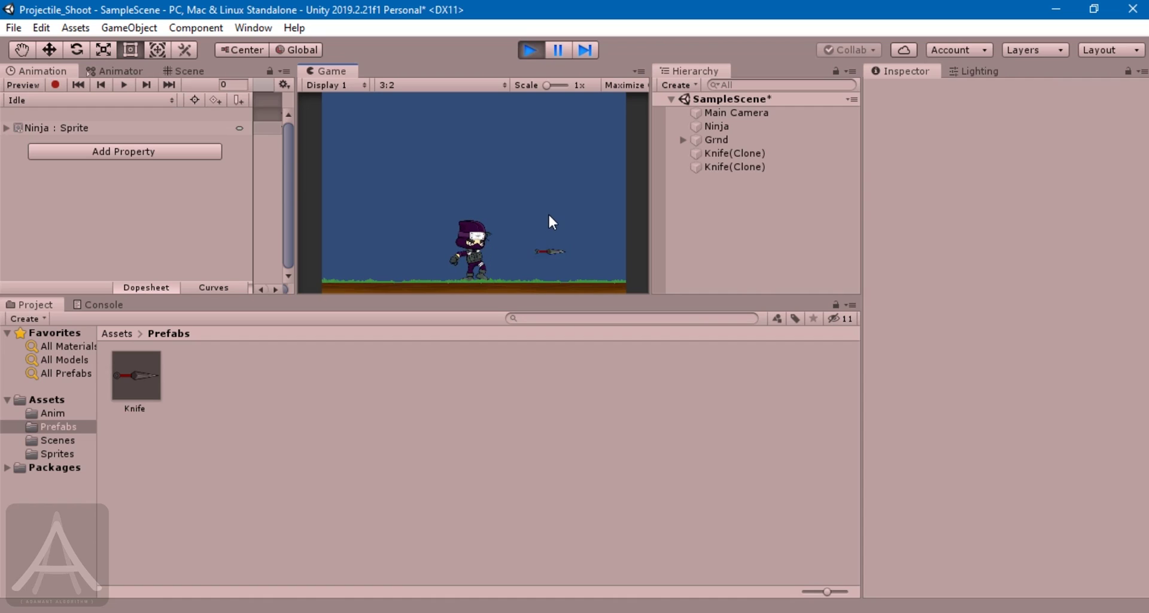
left_click(548, 216)
left_click(548, 211)
left_click(549, 215)
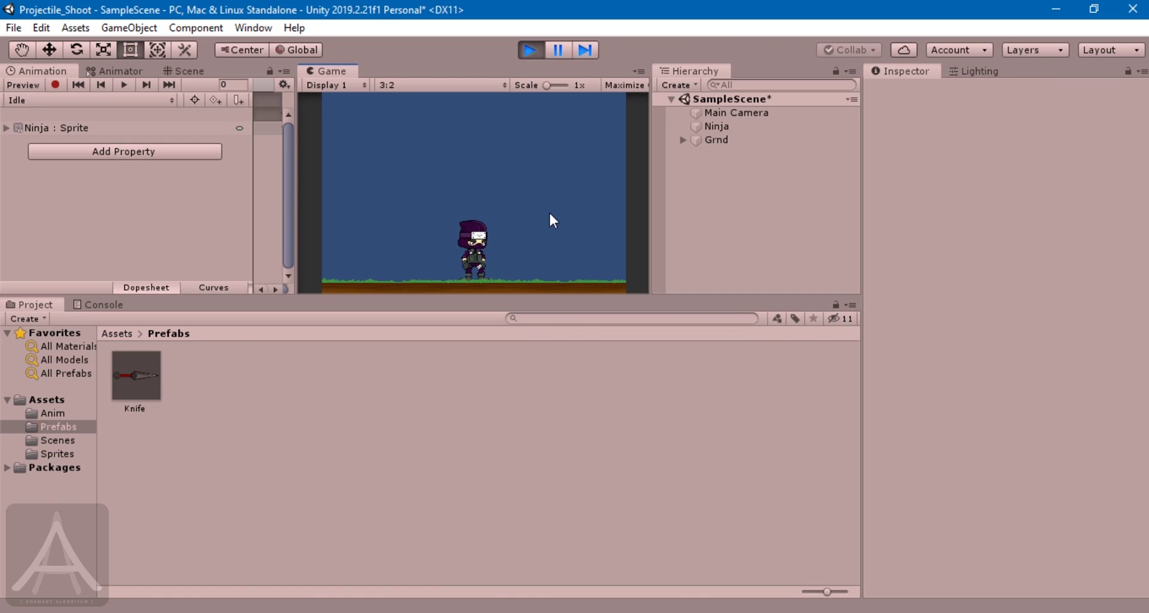
left_click(530, 50)
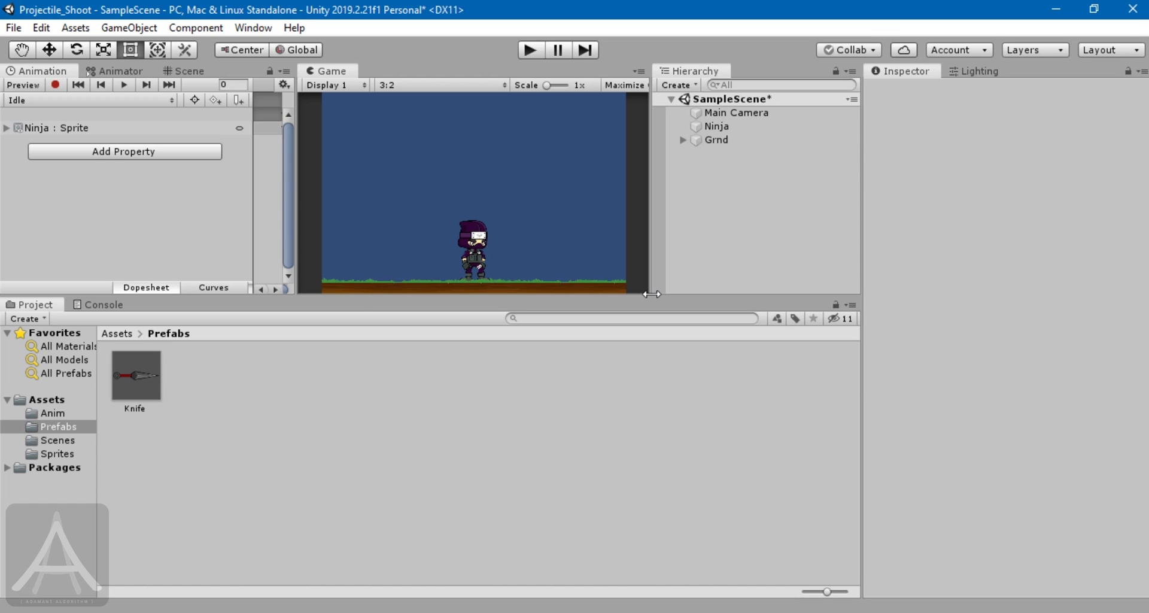
Adjust the Game view's size, run and pause the game after one throw, inspect the Knife(Clone) components, and stop the game
left_click_drag(651, 293, 651, 291)
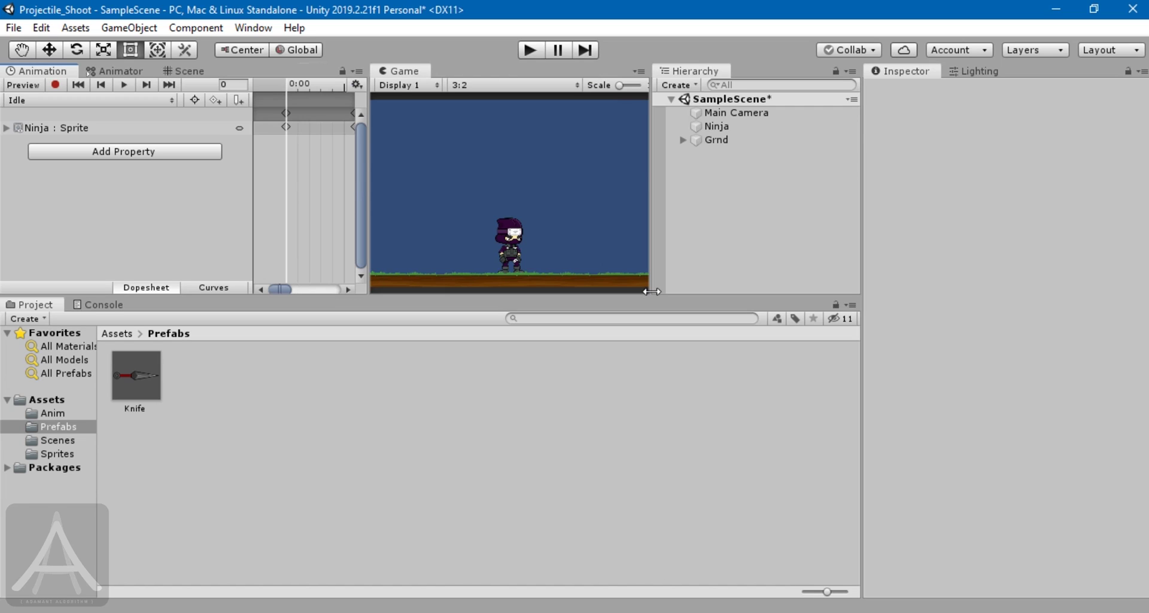
left_click(528, 51)
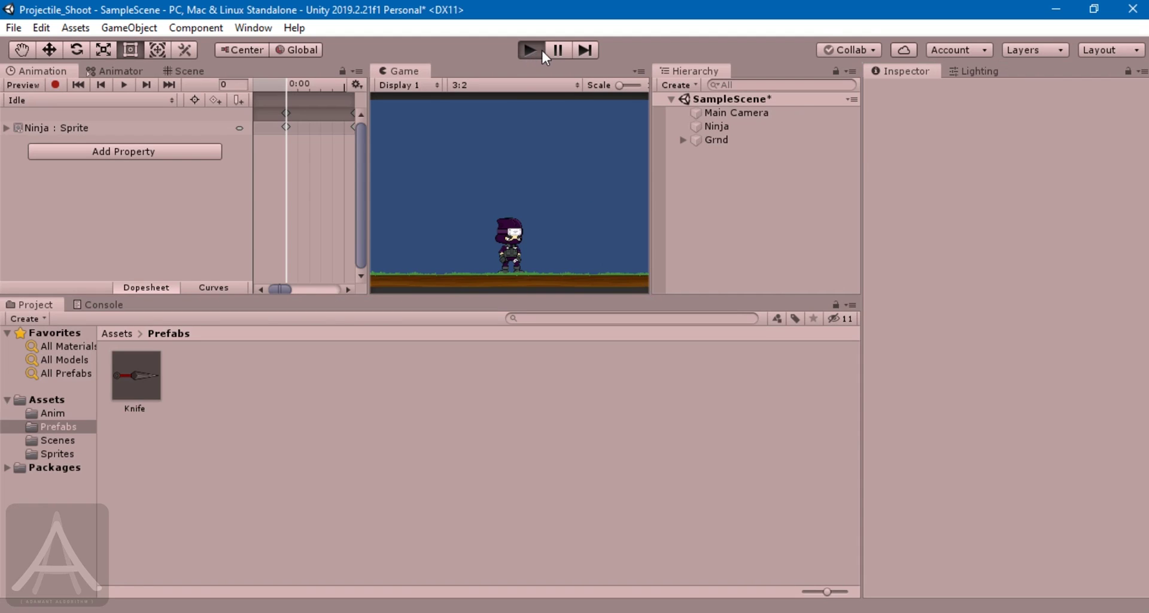
left_click(558, 221)
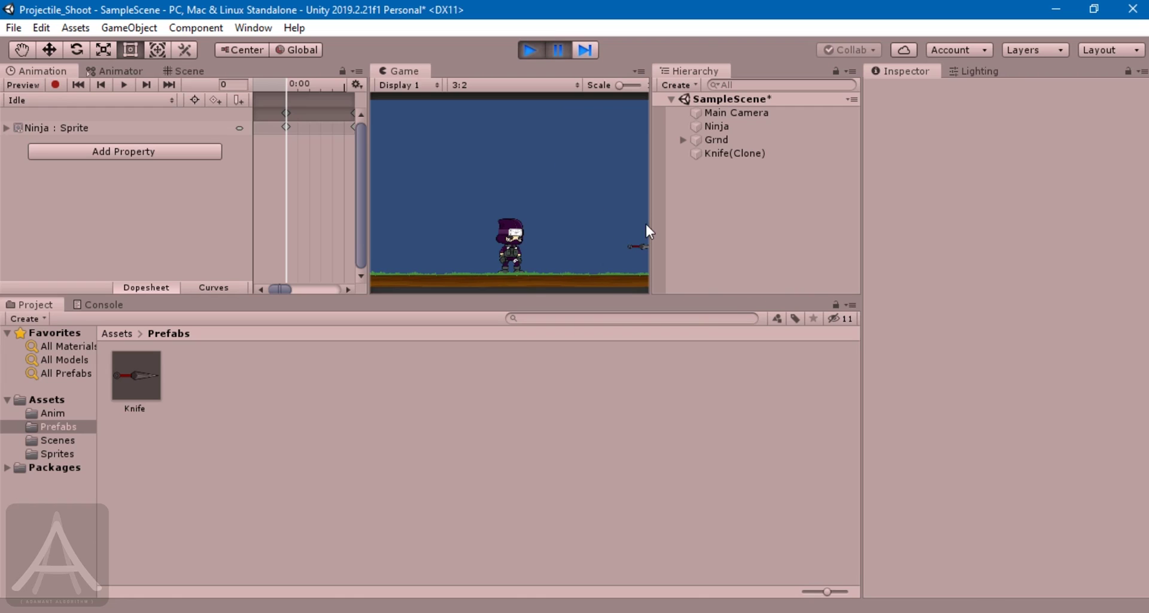
mouse_move(652, 200)
left_mouse_down()
mouse_move(687, 192)
mouse_move(662, 198)
left_mouse_up()
left_click(745, 153)
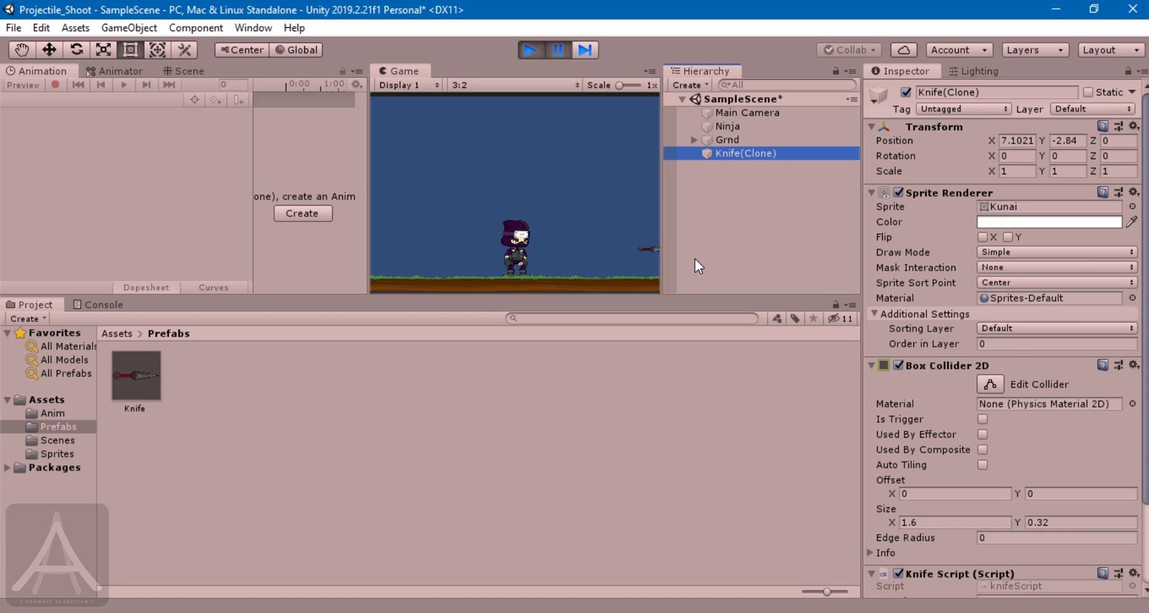
left_click(528, 49)
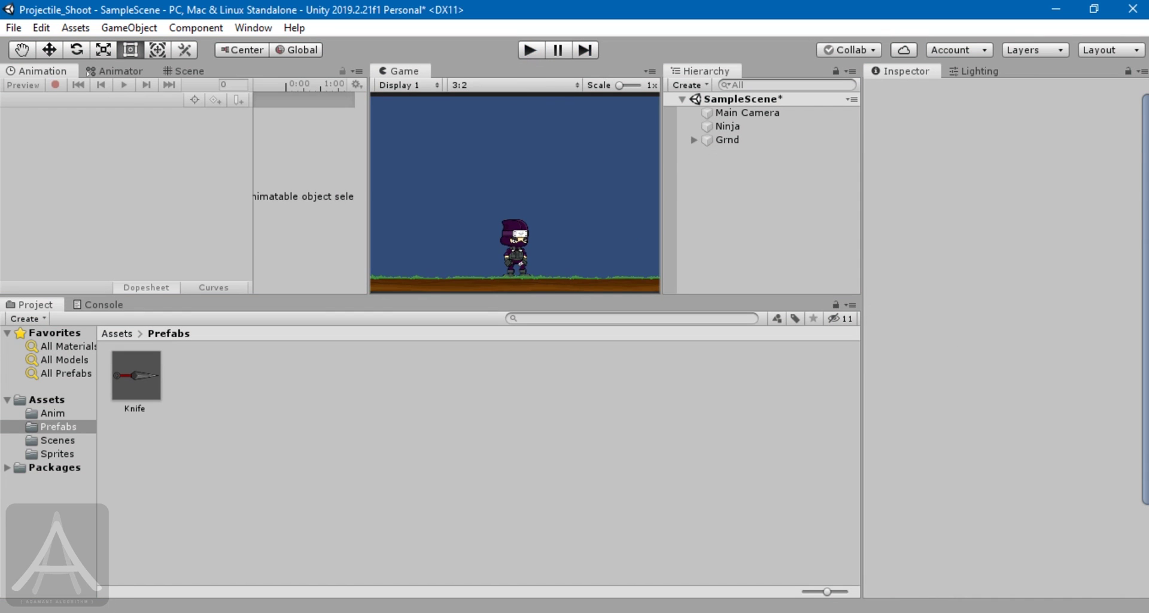
Switch to Rider and begin a variable declaration named _KnifeClone at the start of the Update method in NinjaCode.cs
key("alt+Tab")
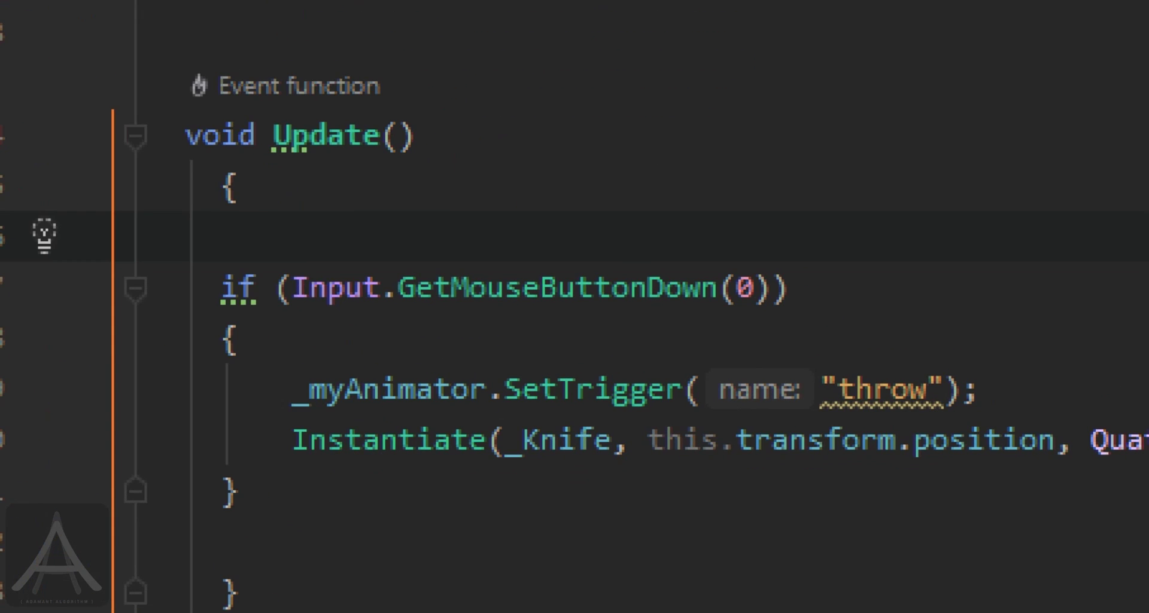
mouse_move(358, 237)
left_mouse_down()
mouse_move(263, 290)
mouse_move(314, 332)
mouse_move(544, 311)
mouse_move(692, 278)
mouse_move(816, 275)
left_mouse_up()
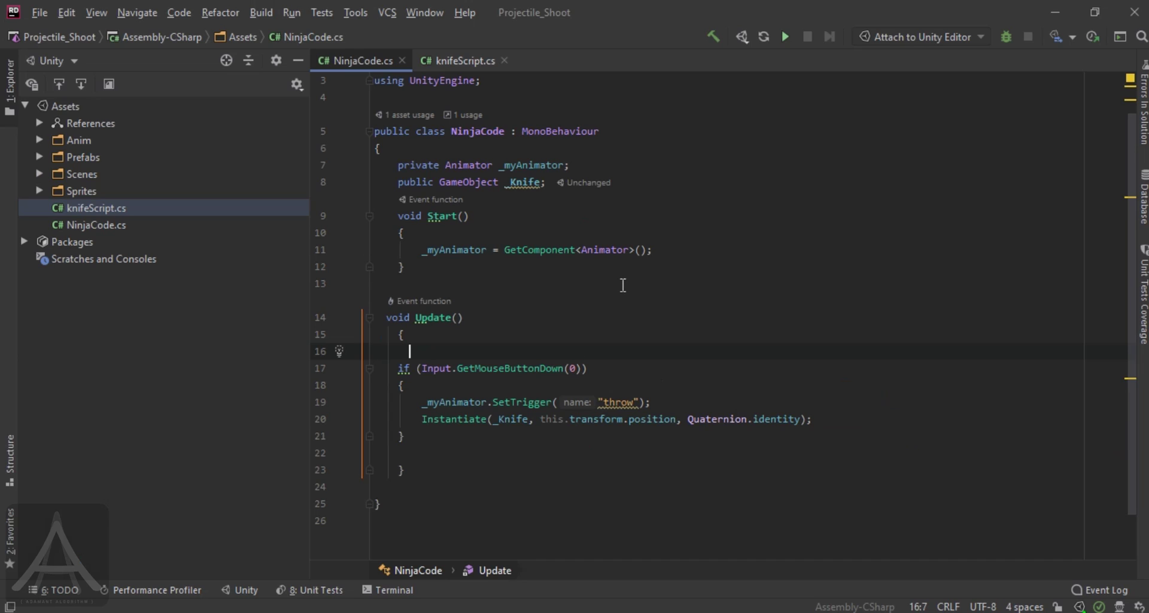
type("var ")
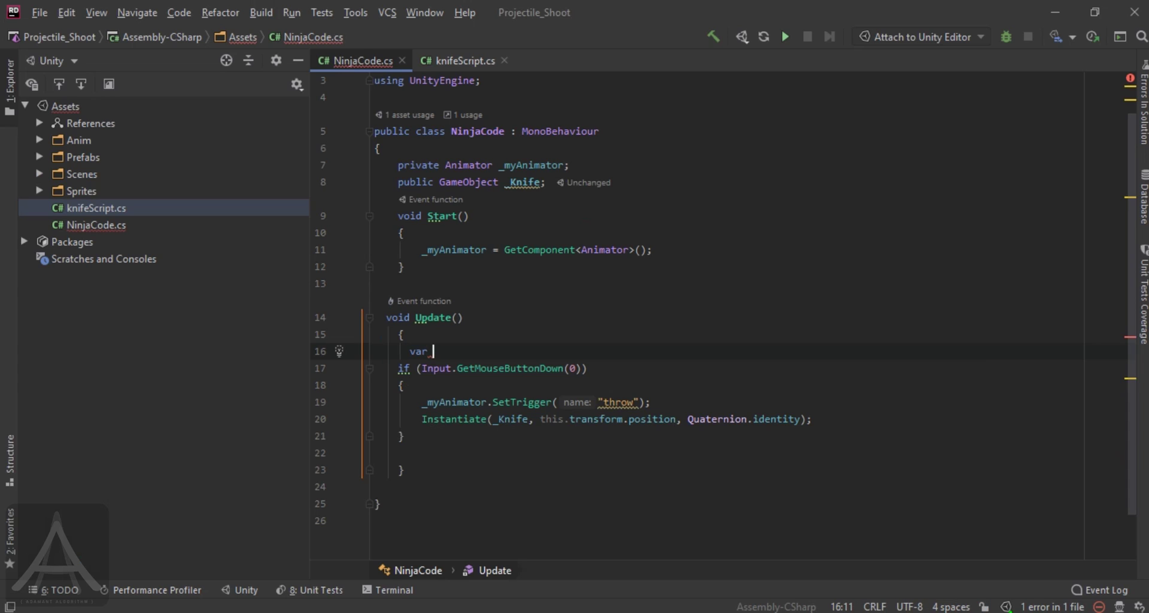
type("_MyKni")
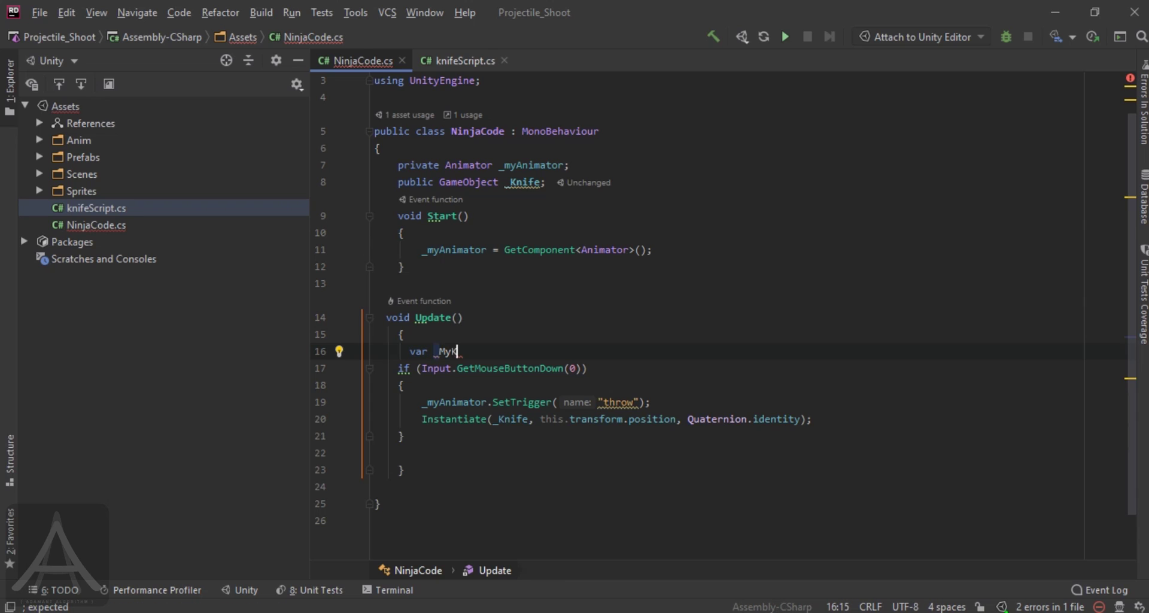
key("BackSpace")
key("BackSpace")
key("BackSpace")
key("BackSpace")
key("BackSpace")
type("Knio")
key("BackSpace")
type("feClone = ")
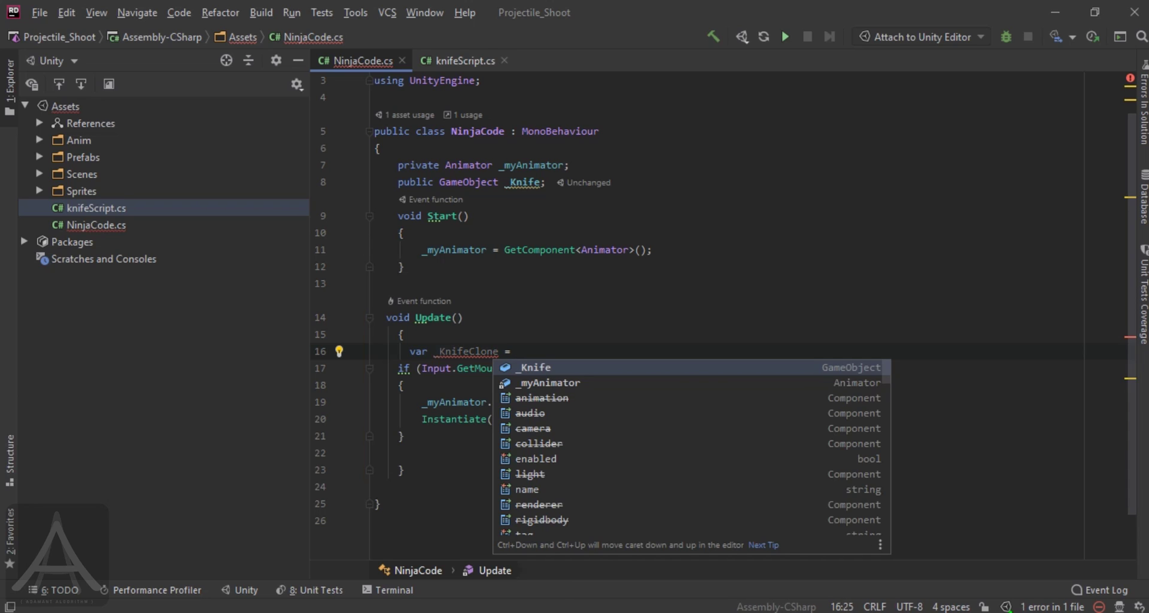
Assign GameObject.FindWithTag("Knife") to _KnifeClone and end the statement with a semicolon
type("Ga")
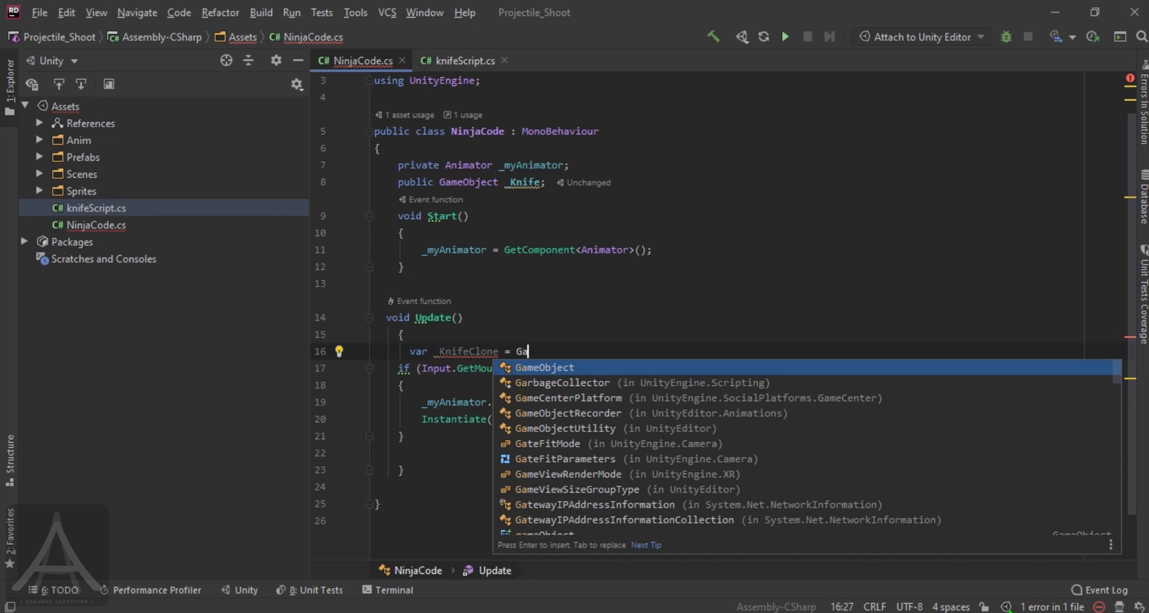
key("Return")
type(".fin")
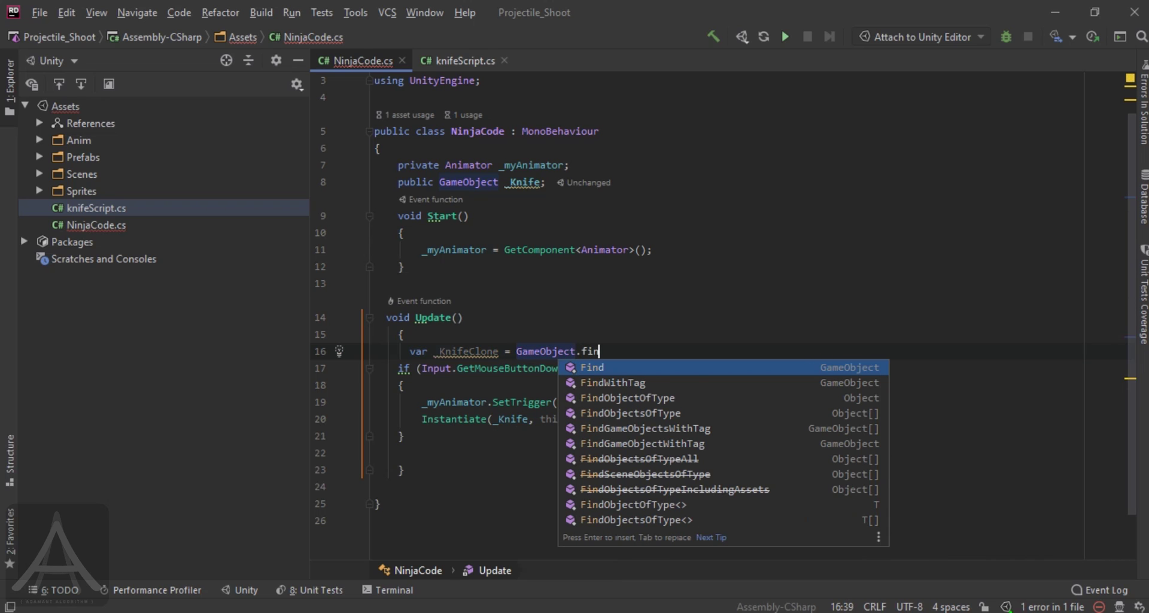
key("Down")
key("Return")
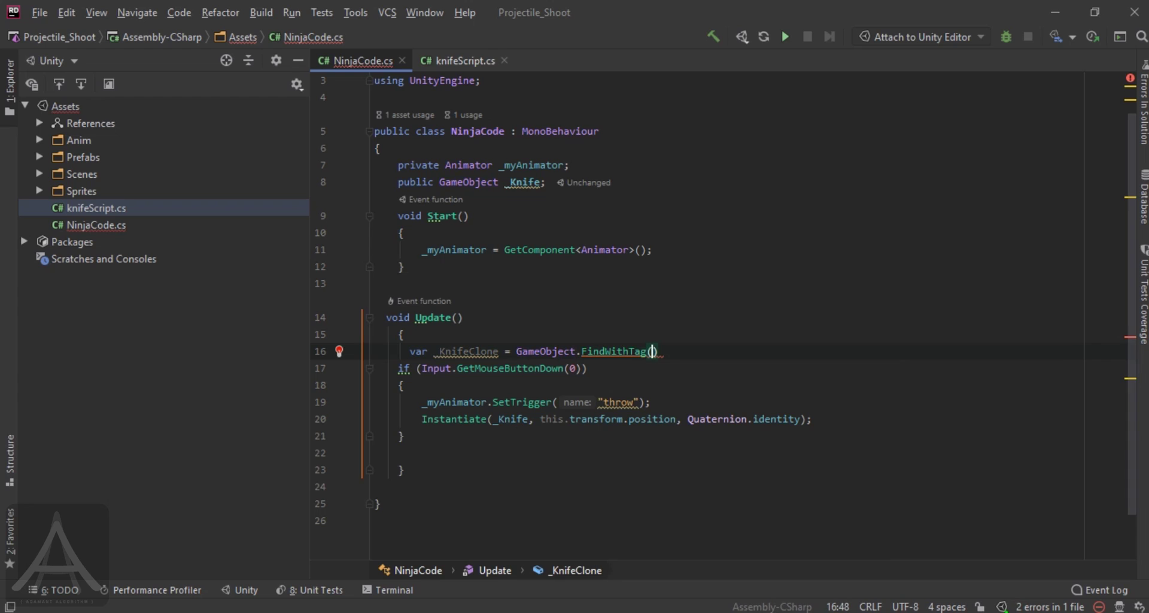
type("\"Knife")
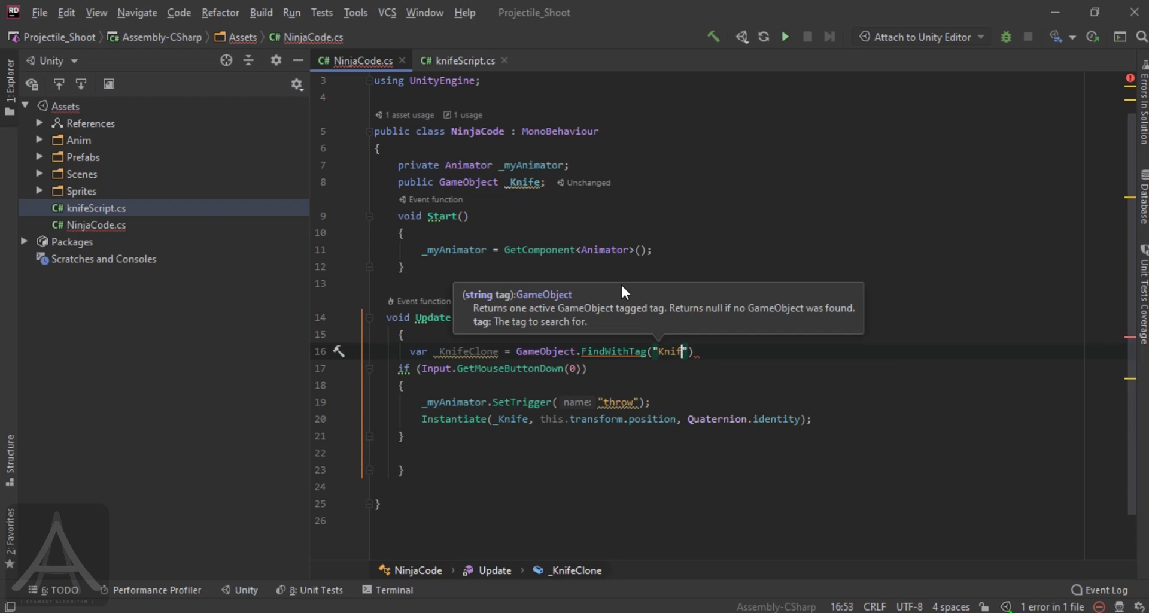
type("\");")
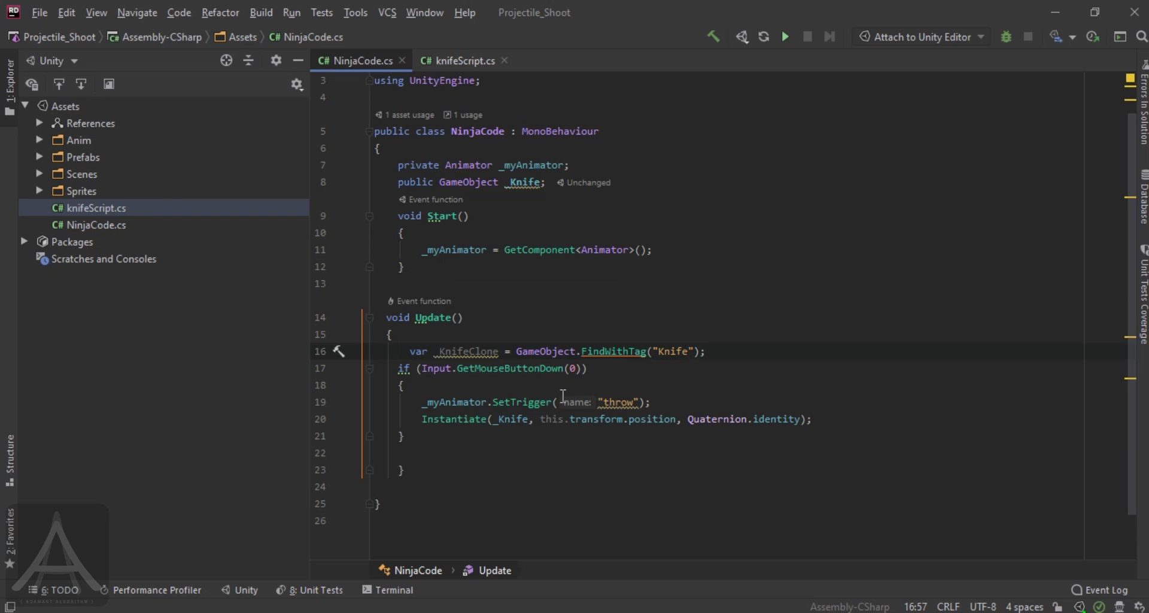
Switch to Unity, open the Knife prefab for editing, and create a new tag named Knife
key("alt+Tab")
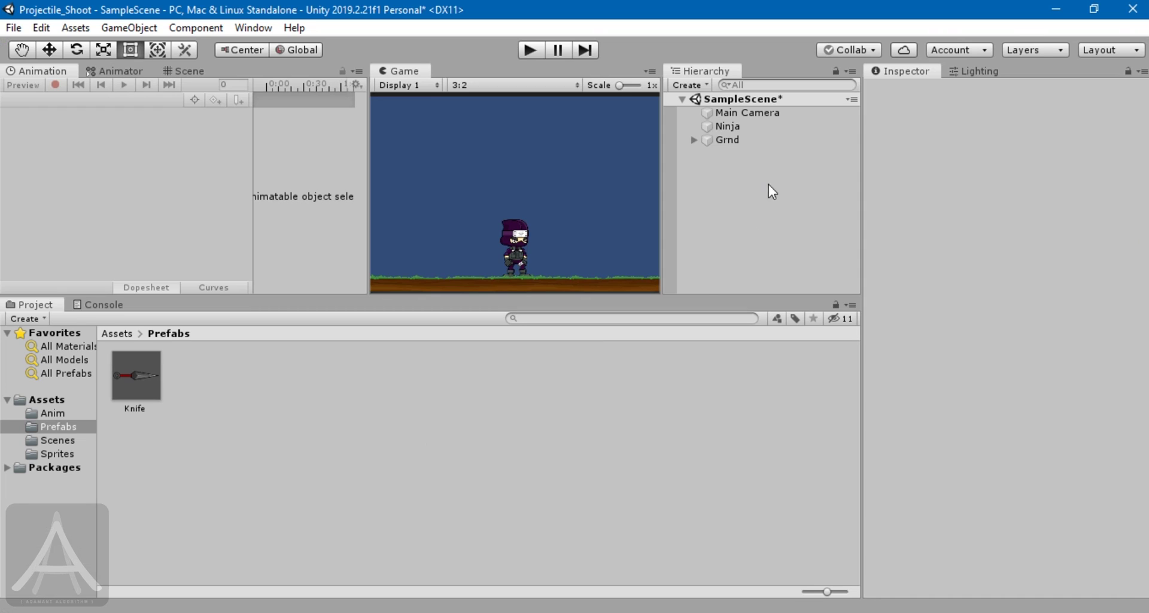
left_click(139, 379)
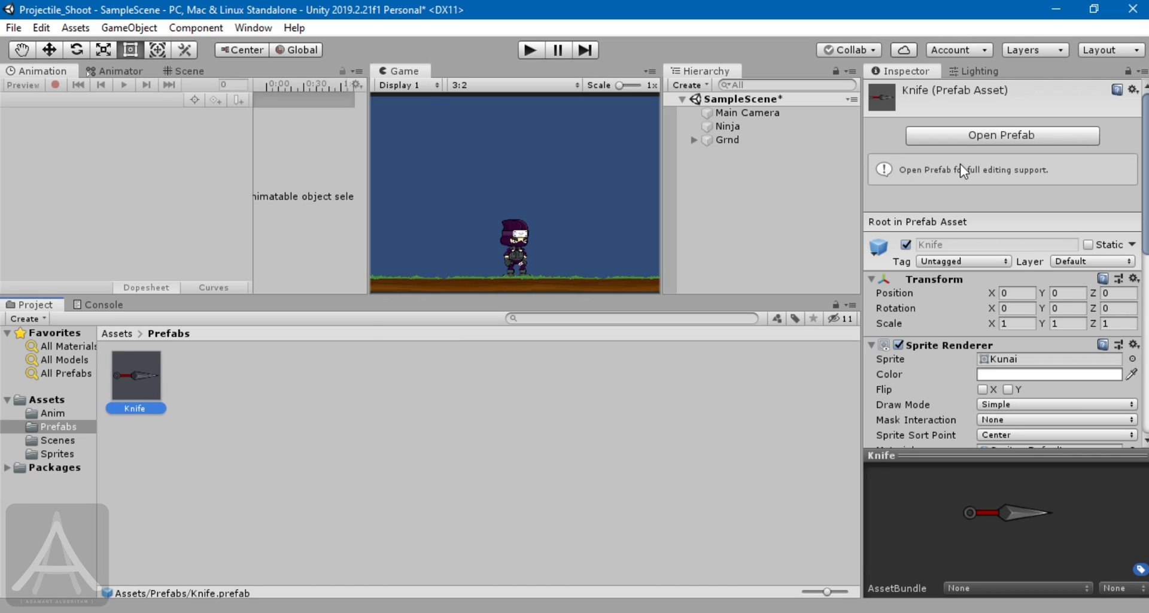
left_click(940, 133)
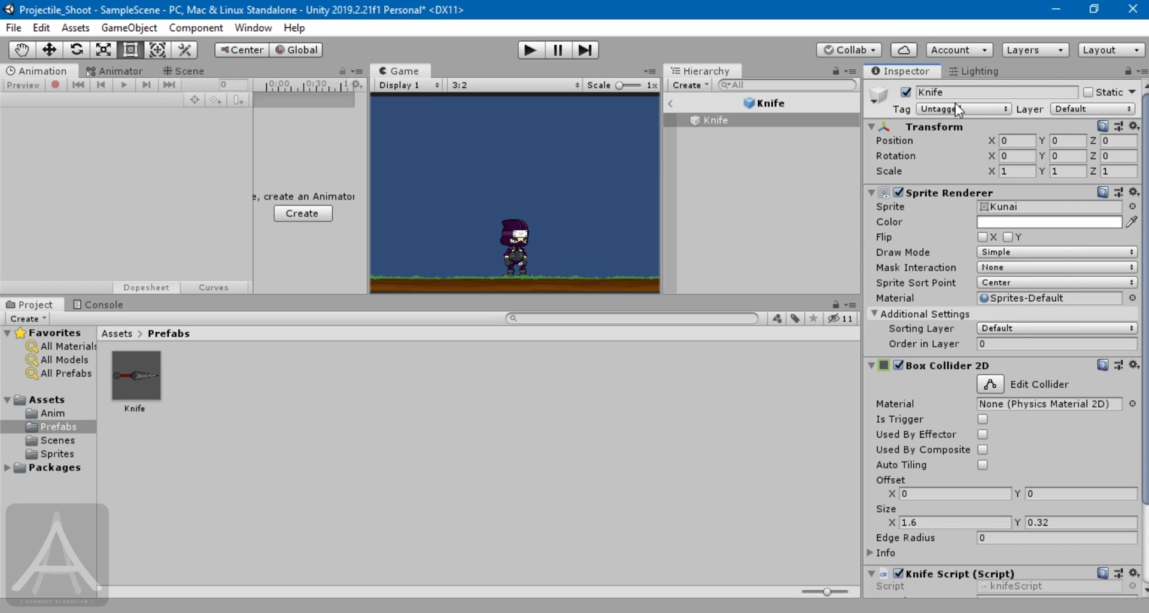
left_click(942, 109)
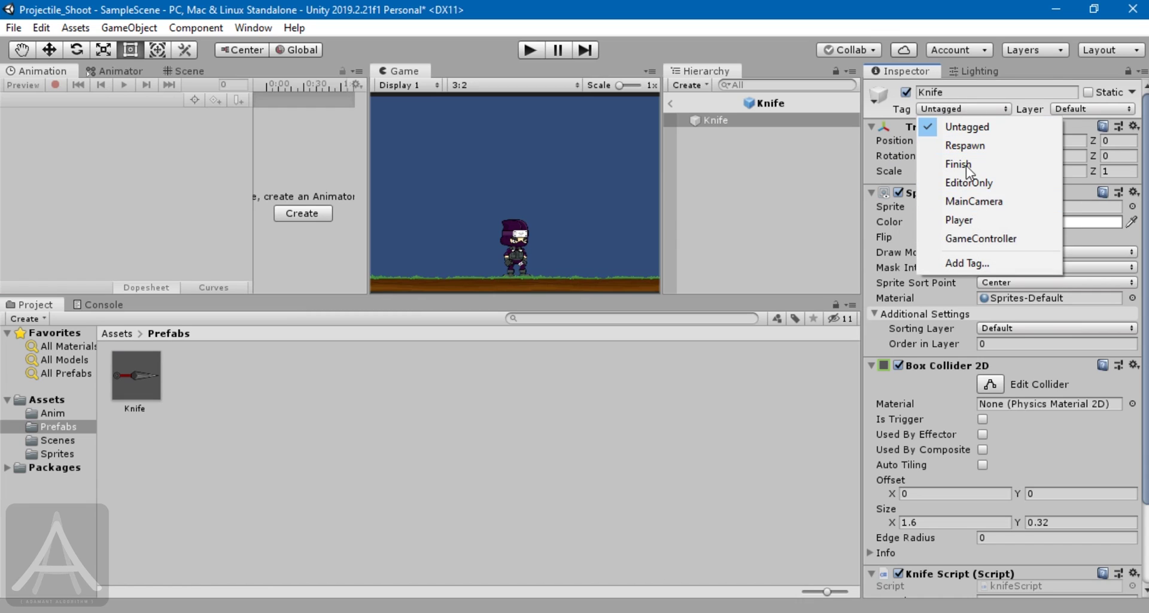
left_click(956, 261)
left_click(1112, 162)
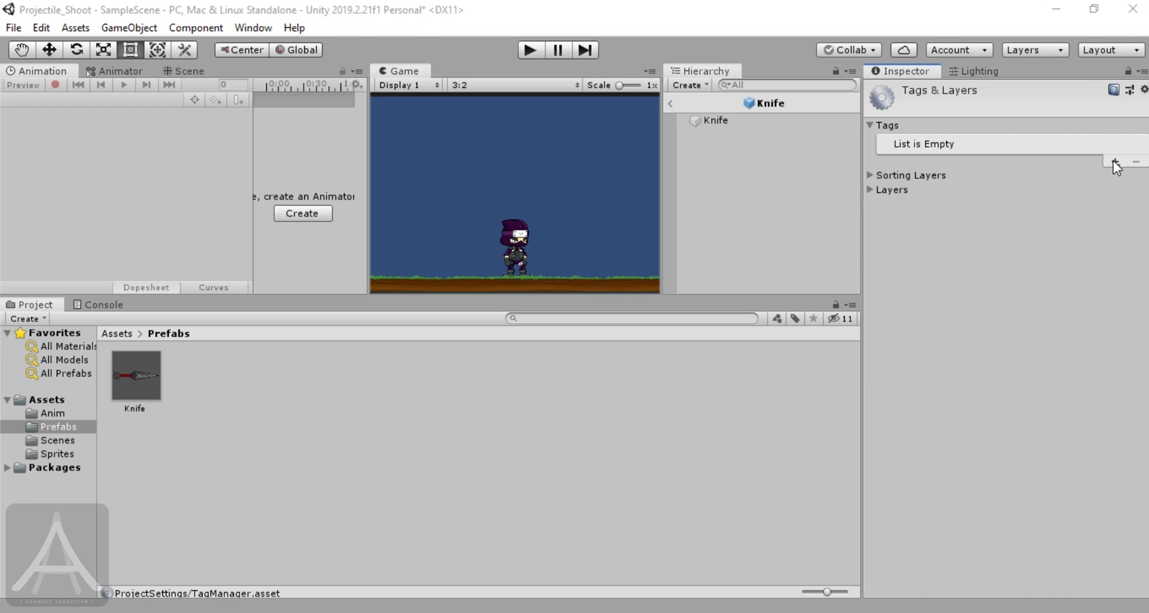
type("Knife")
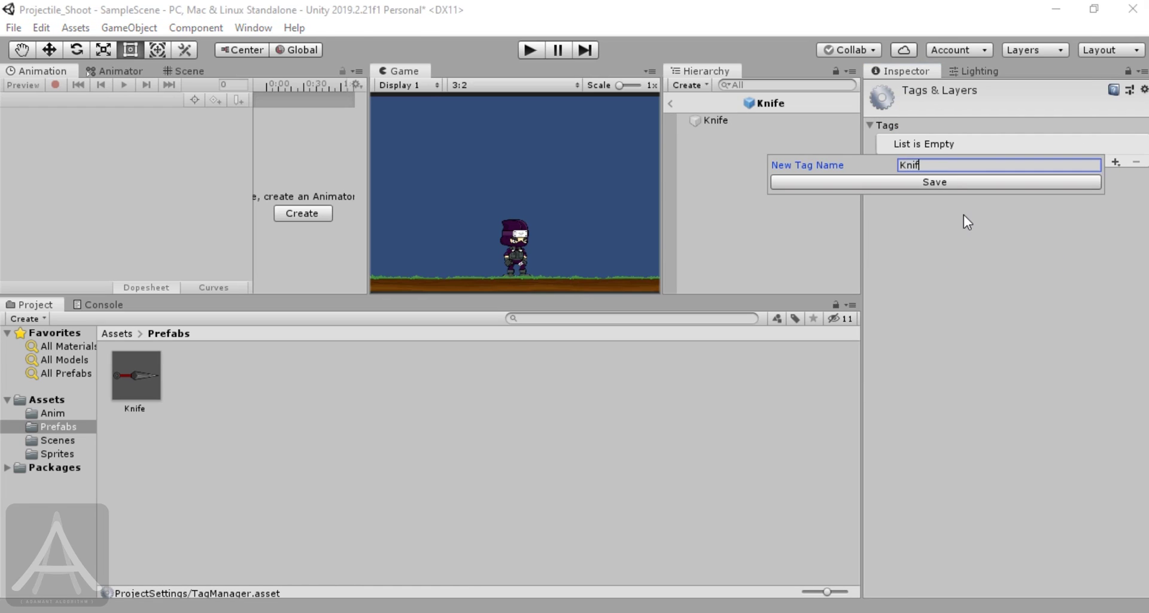
left_click(956, 184)
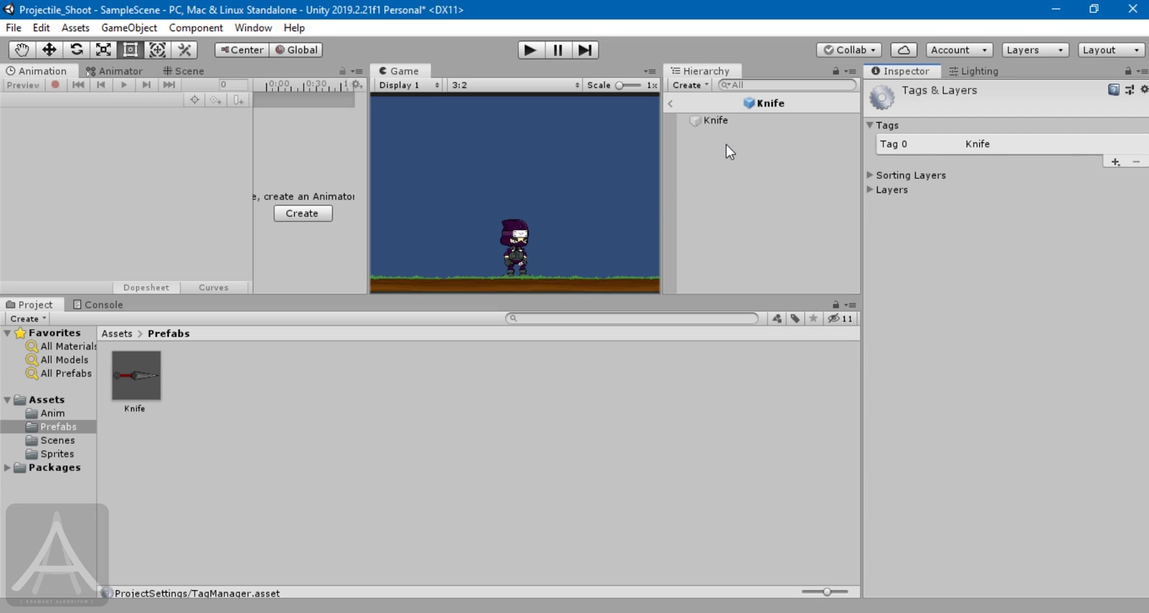
Assign the Knife tag to the Knife prefab's root object and return to SampleScene
left_click(714, 120)
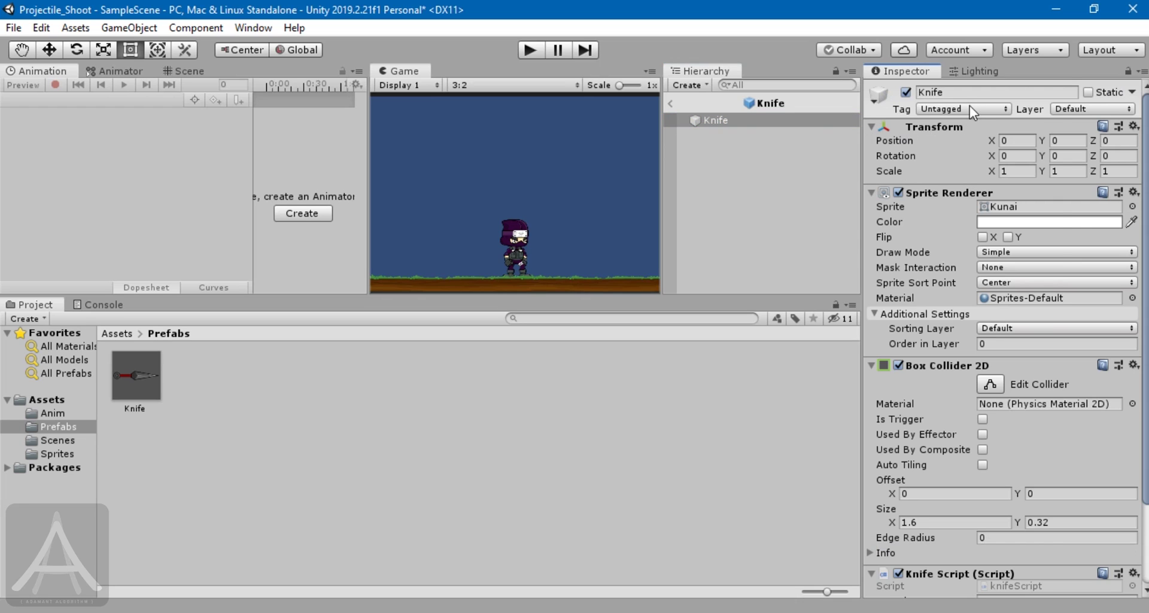
left_click(969, 109)
left_click(953, 256)
left_click(671, 103)
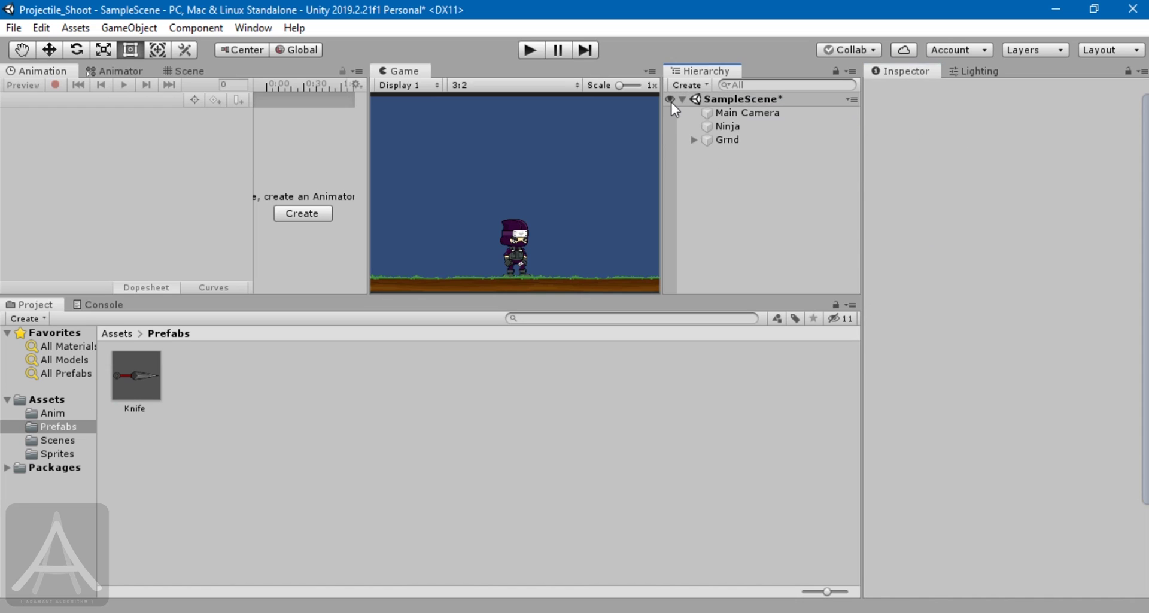
Switch to Rider and extend the GetMouseButtonDown(0) condition in Update with && _KnifeClone==null
key("alt+Tab")
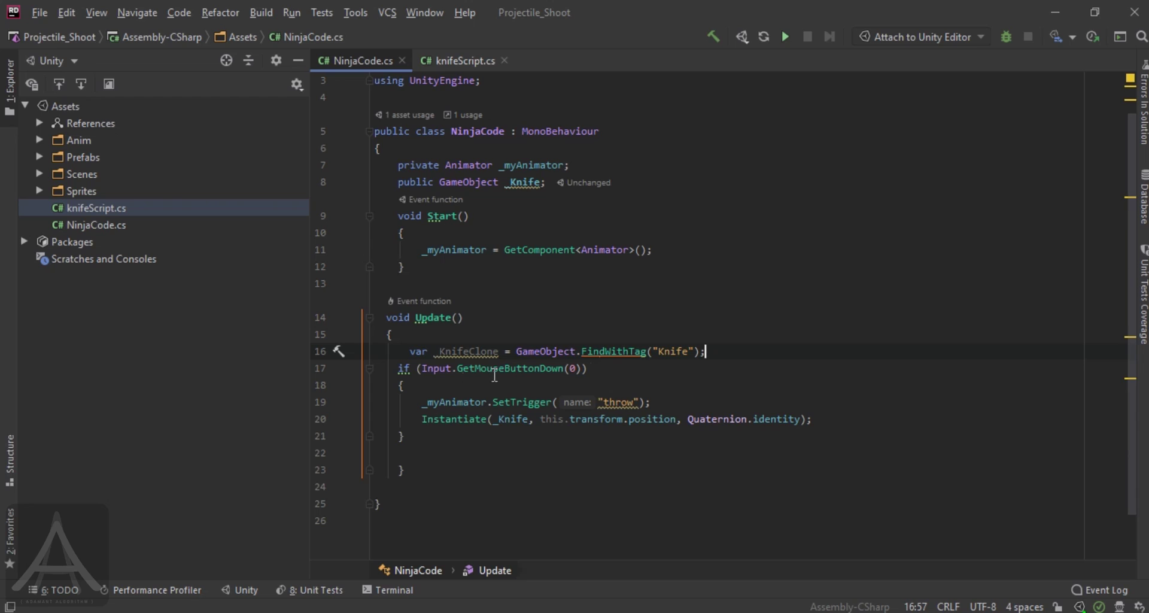
left_click(578, 367)
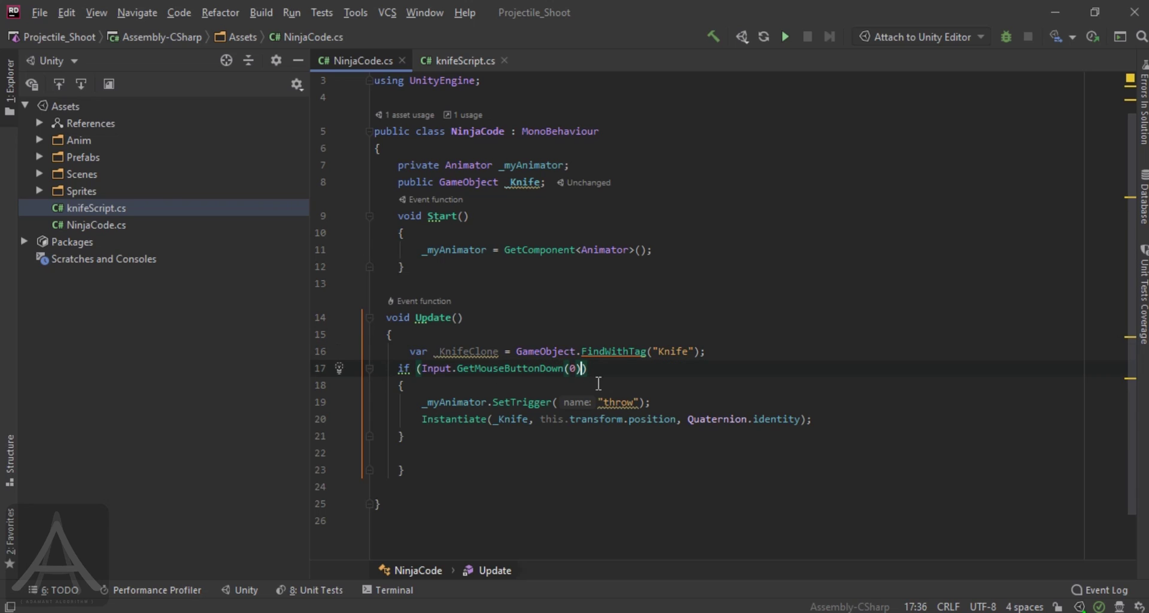
type("&& ")
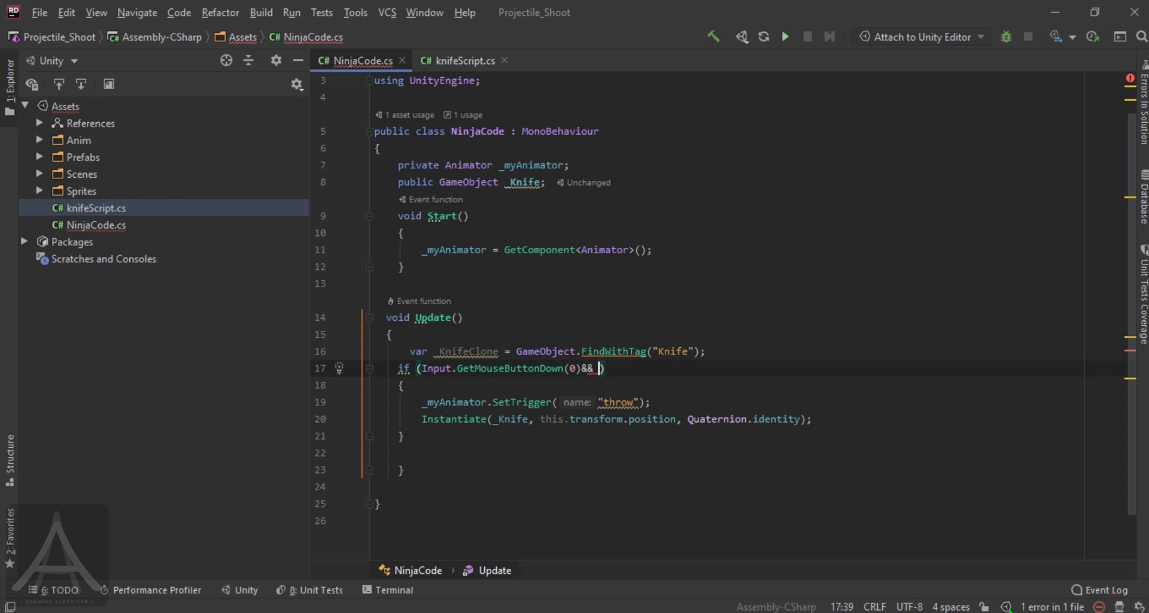
type("_Kn")
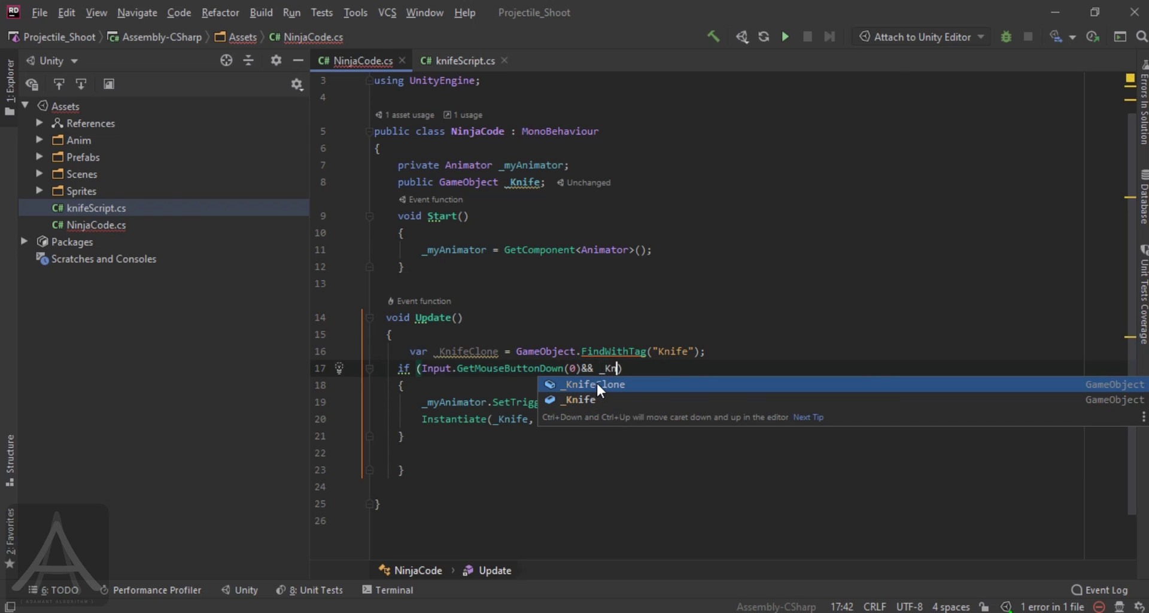
key("Return")
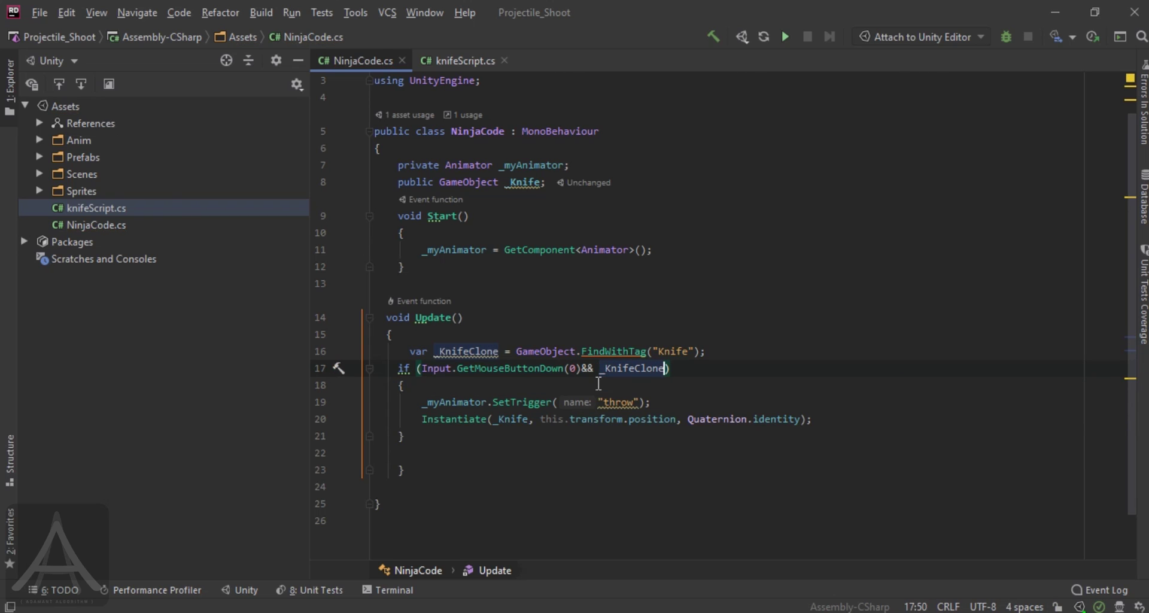
type("==")
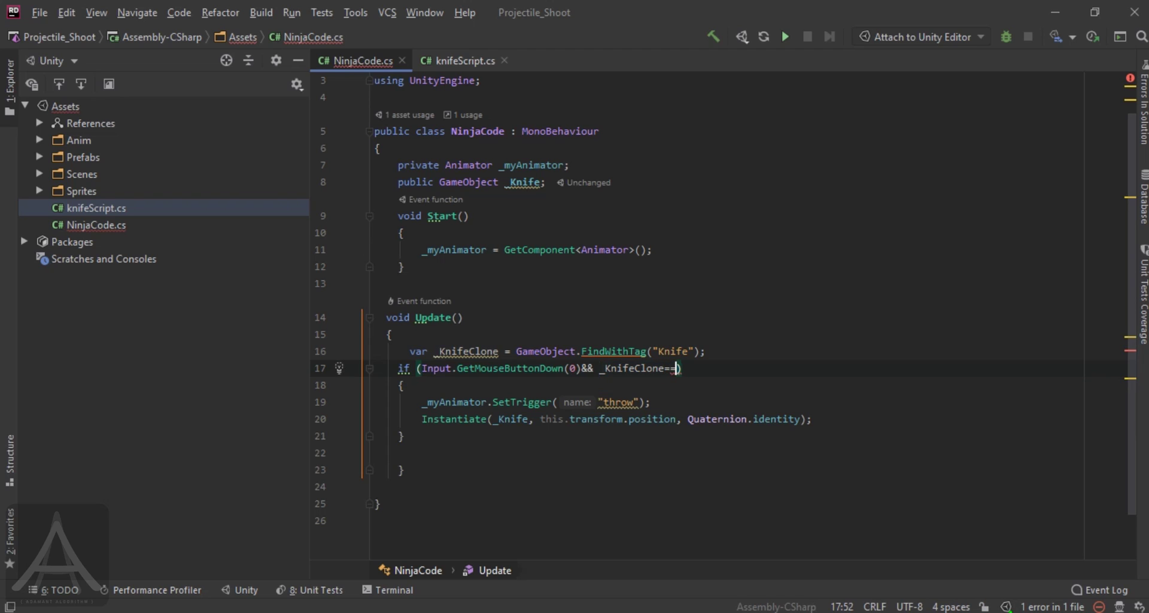
type("null")
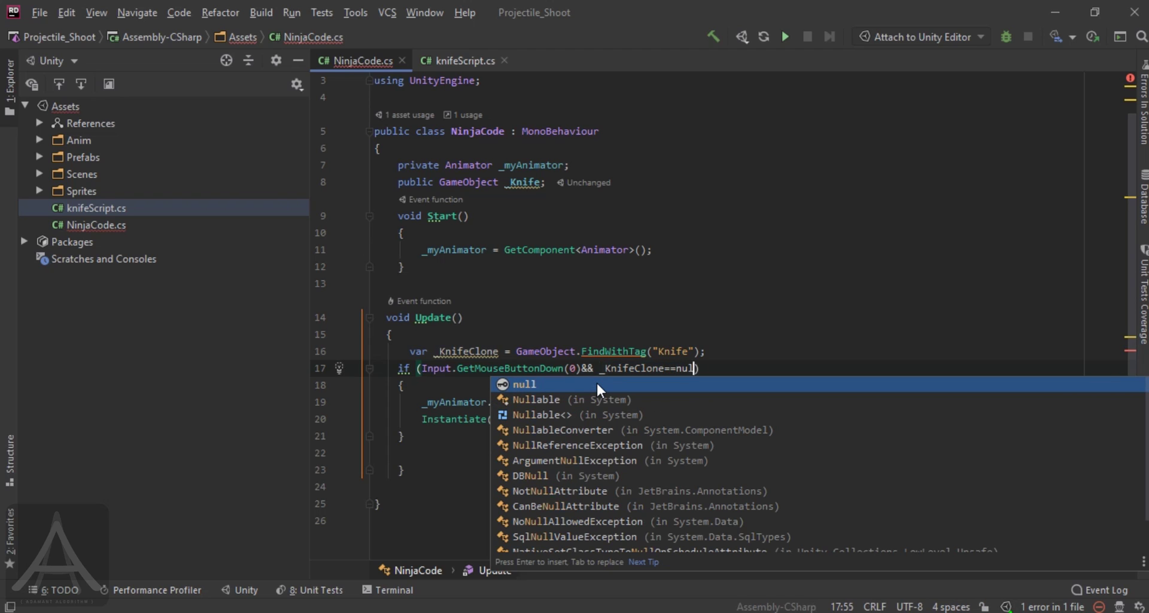
key("Escape")
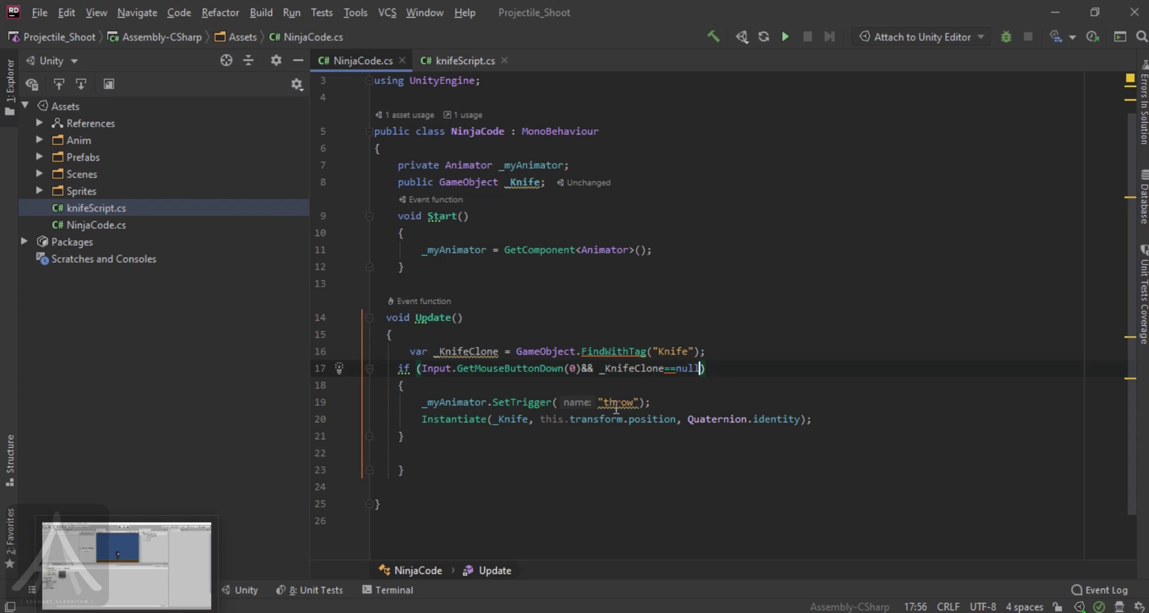
Switch to Unity, run the game, try repeated knife throws in the Game view, and stop the game
key("alt+Tab")
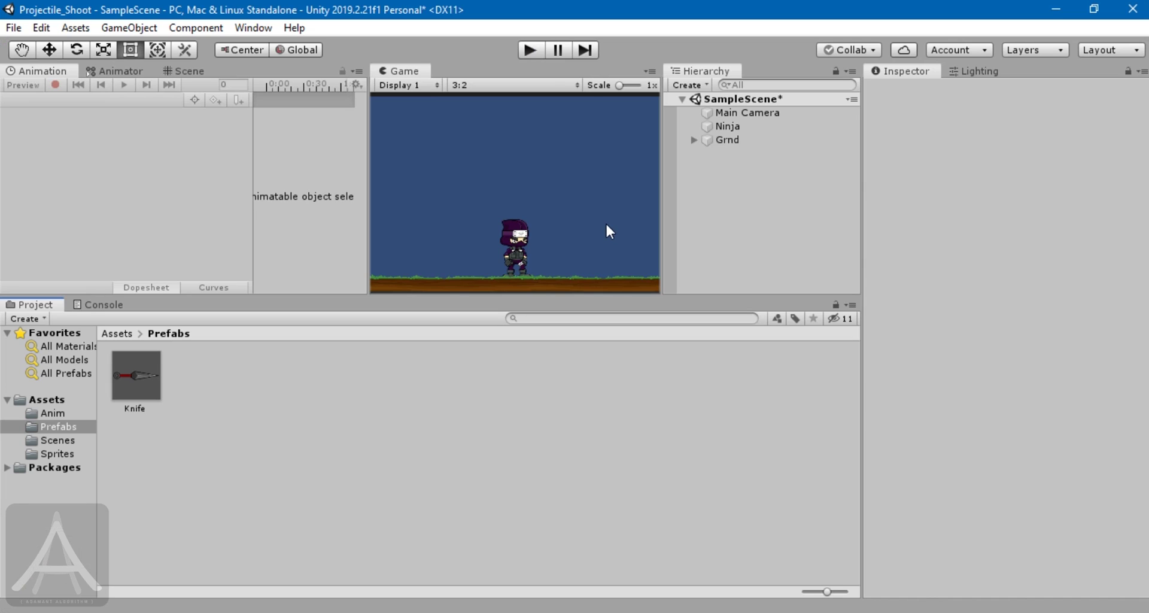
key("ctrl+p")
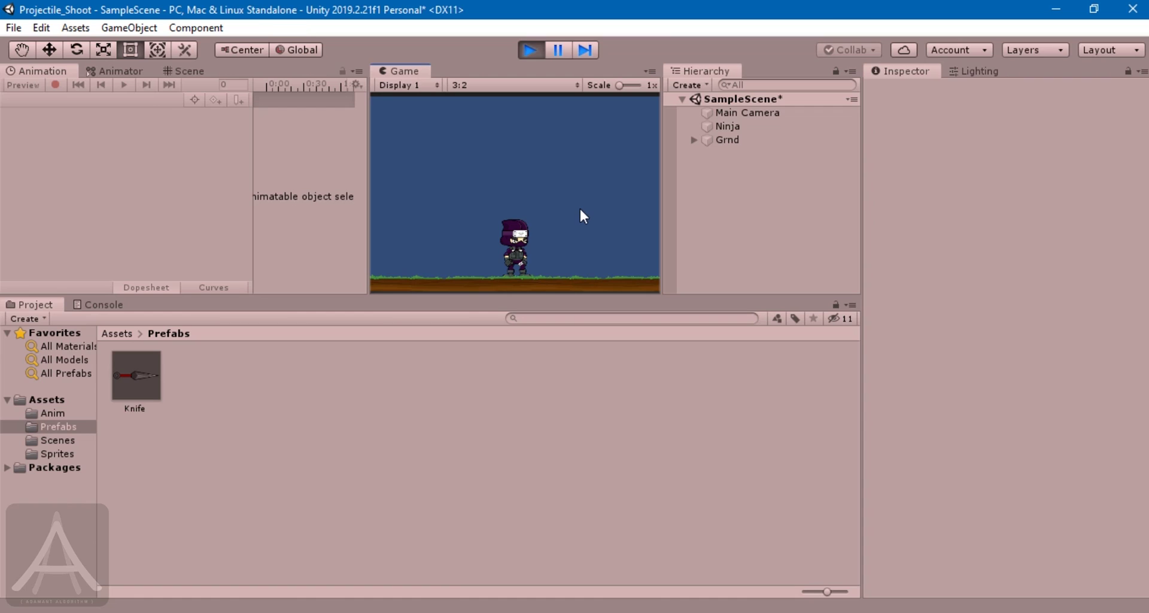
key("space")
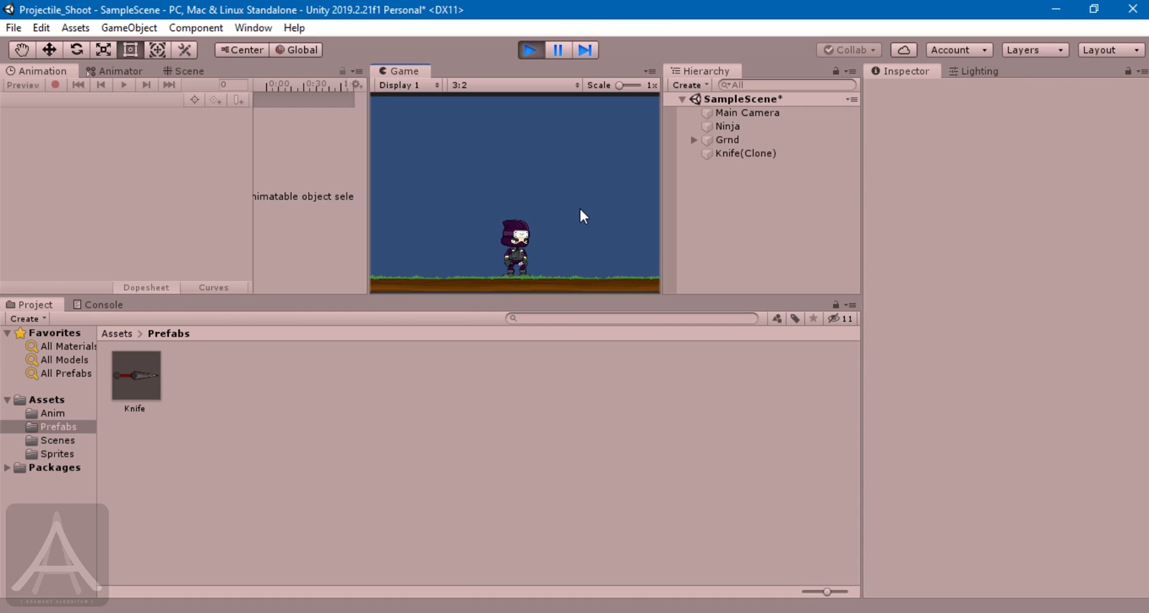
key("space")
key("space")
left_click(571, 230)
left_click(572, 230)
left_click(571, 226)
left_click(594, 215)
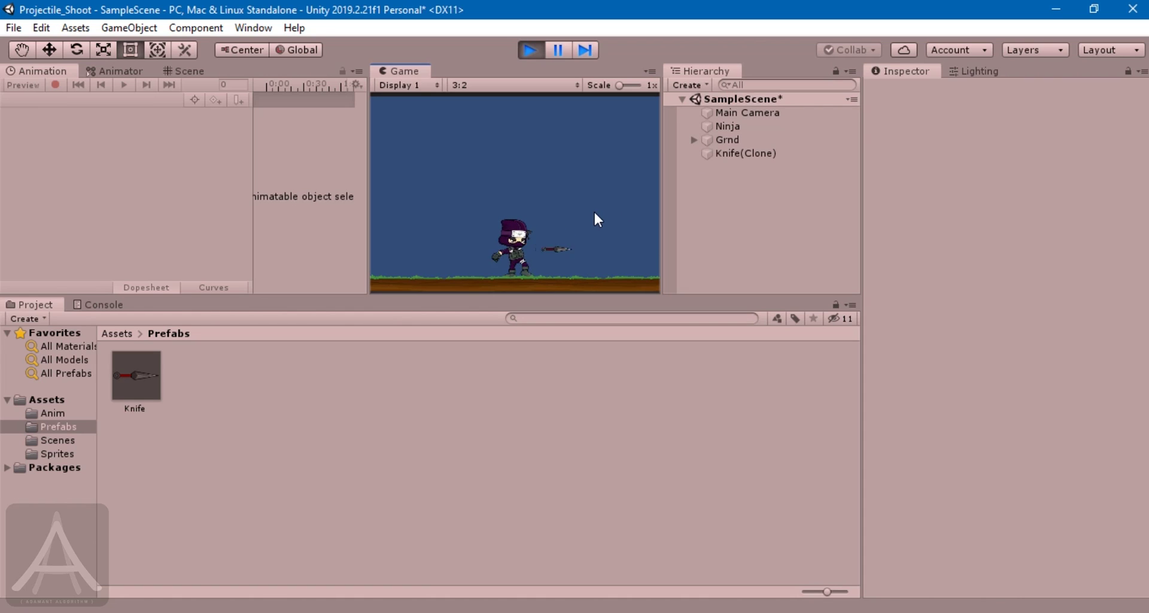
left_click(567, 222)
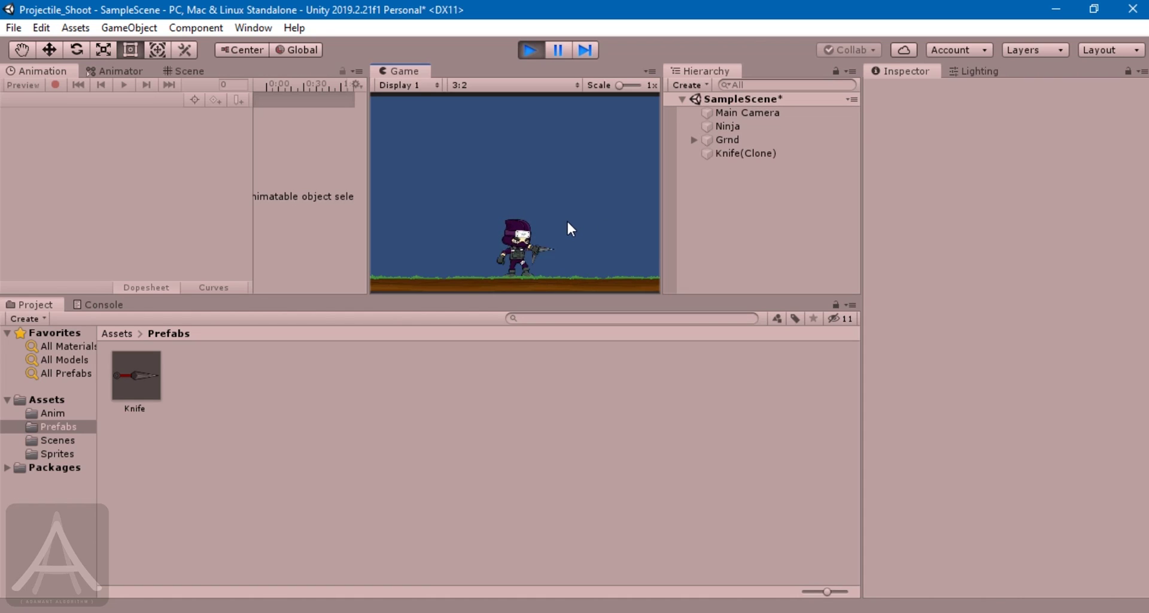
left_click(529, 52)
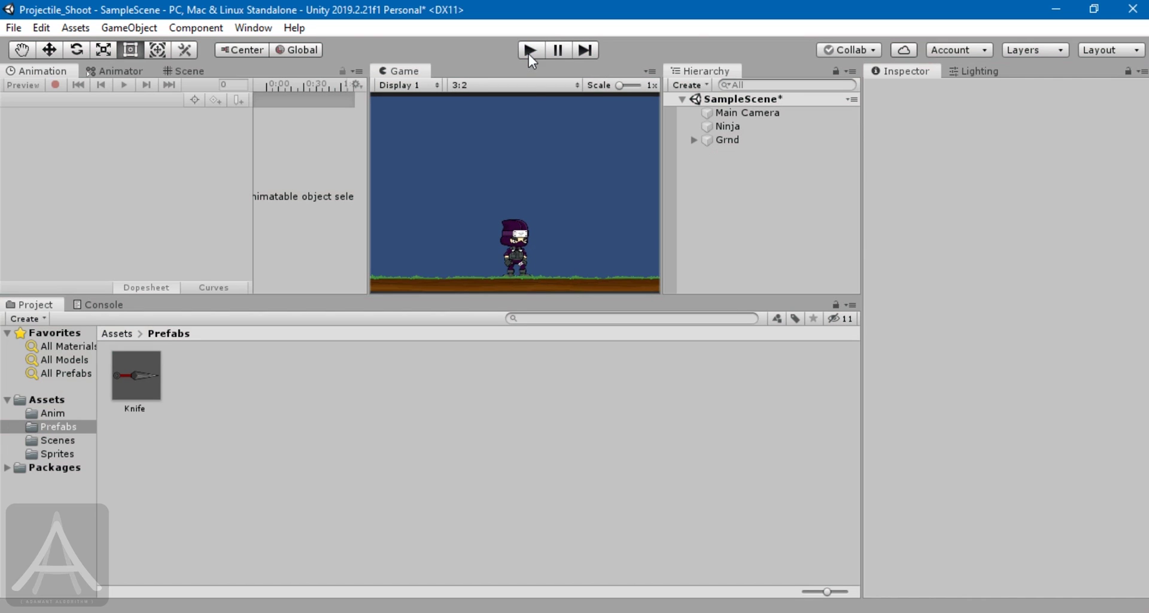
Switch to Rider and examine how the var keyword of _KnifeClone relates to the GameObject type in Update
key("alt+Tab")
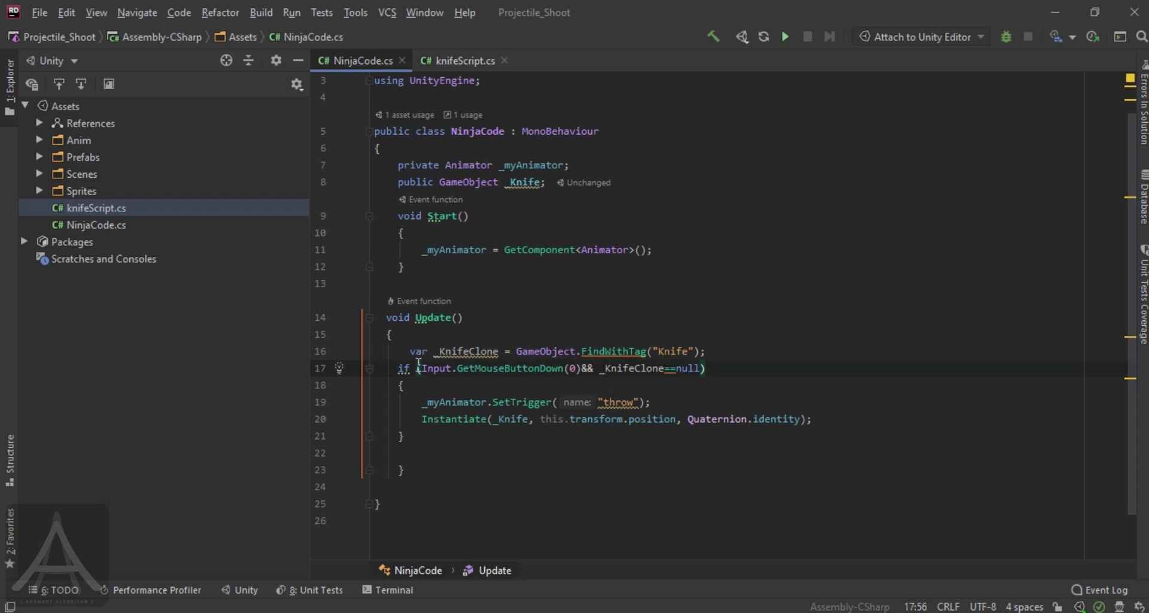
left_click_drag(409, 352, 428, 352)
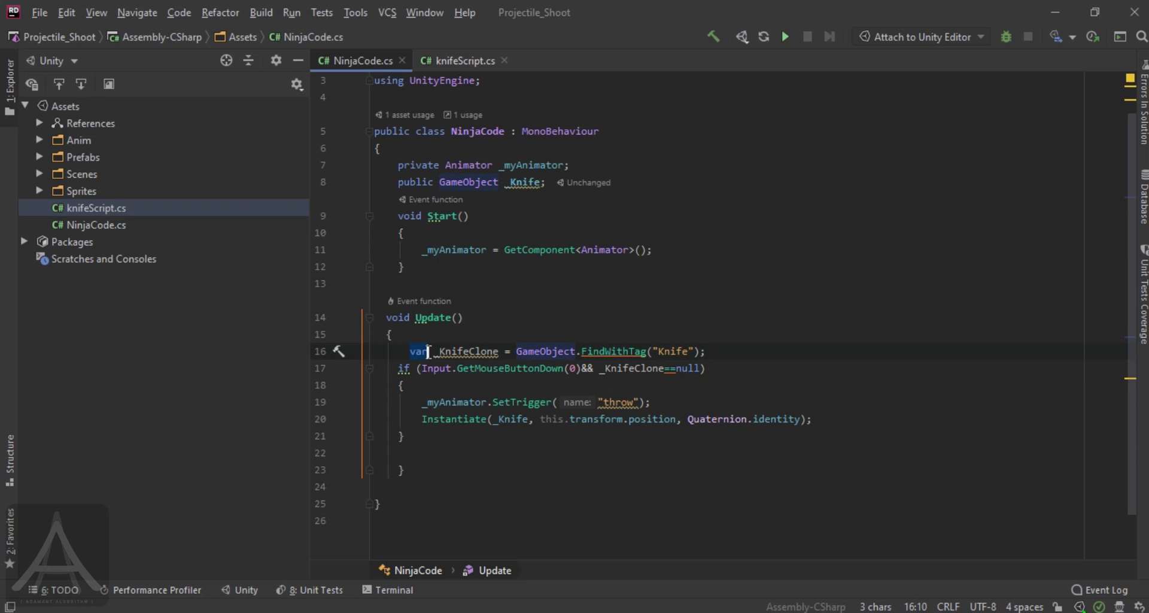
mouse_move(423, 357)
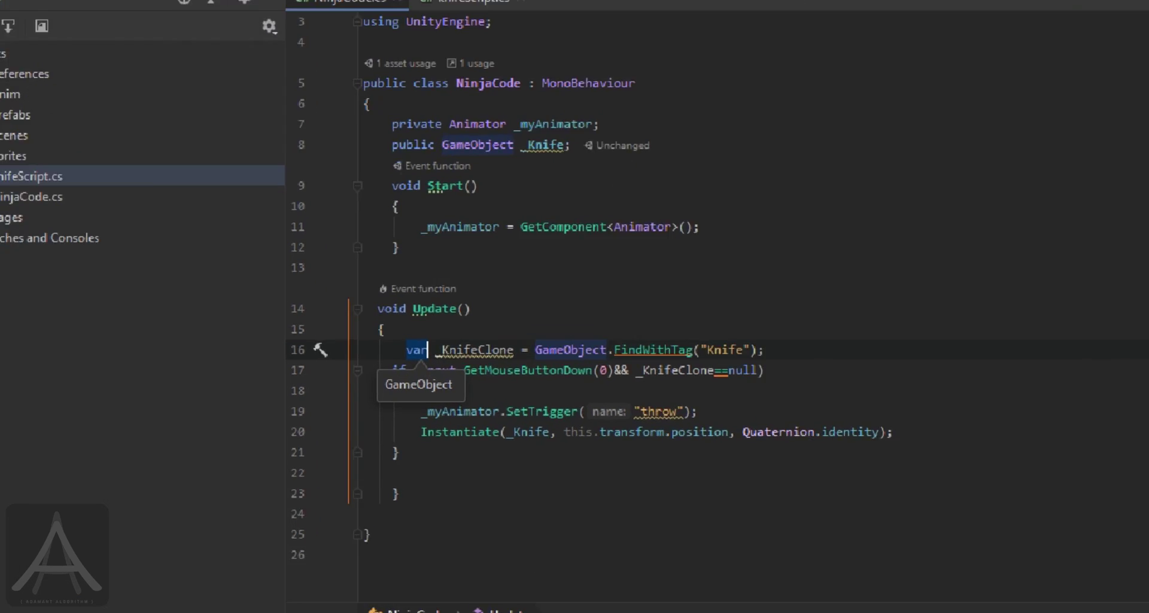
mouse_move(411, 300)
left_mouse_down()
mouse_move(350, 404)
mouse_move(438, 373)
mouse_move(459, 319)
mouse_move(429, 307)
left_mouse_up()
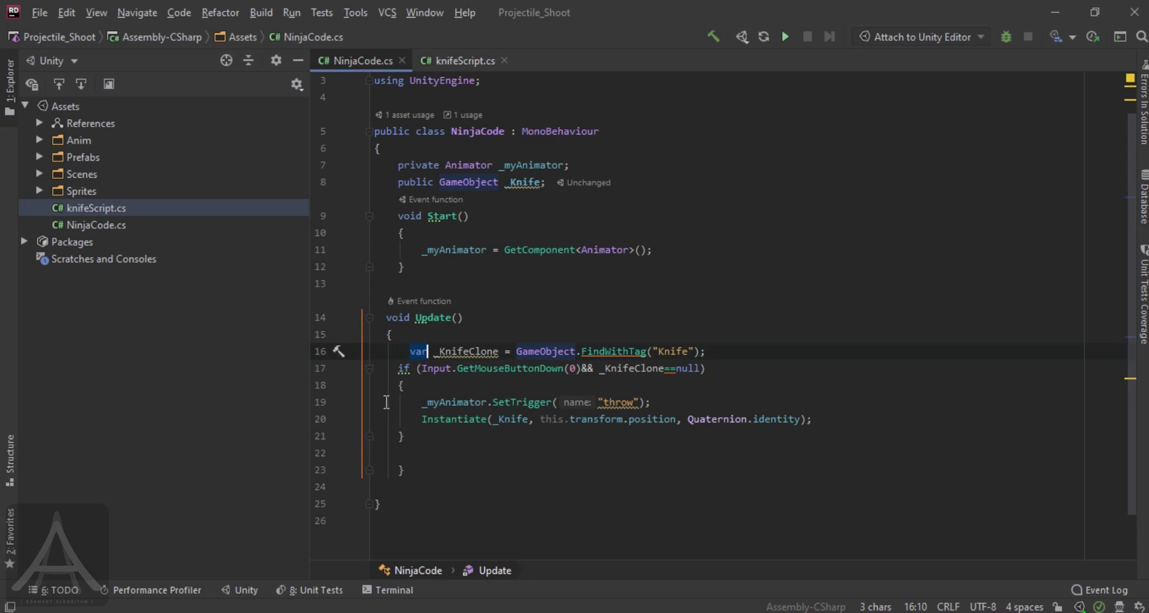
mouse_move(464, 359)
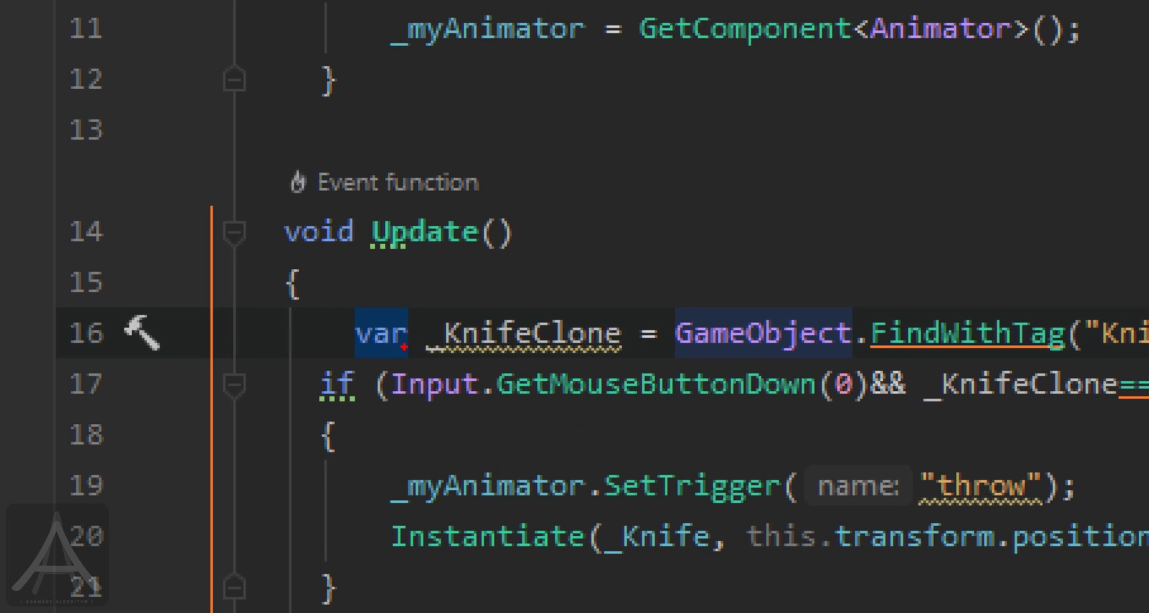
mouse_move(418, 340)
left_mouse_down()
mouse_move(375, 304)
mouse_move(306, 339)
mouse_move(345, 366)
mouse_move(392, 338)
mouse_move(400, 294)
left_mouse_up()
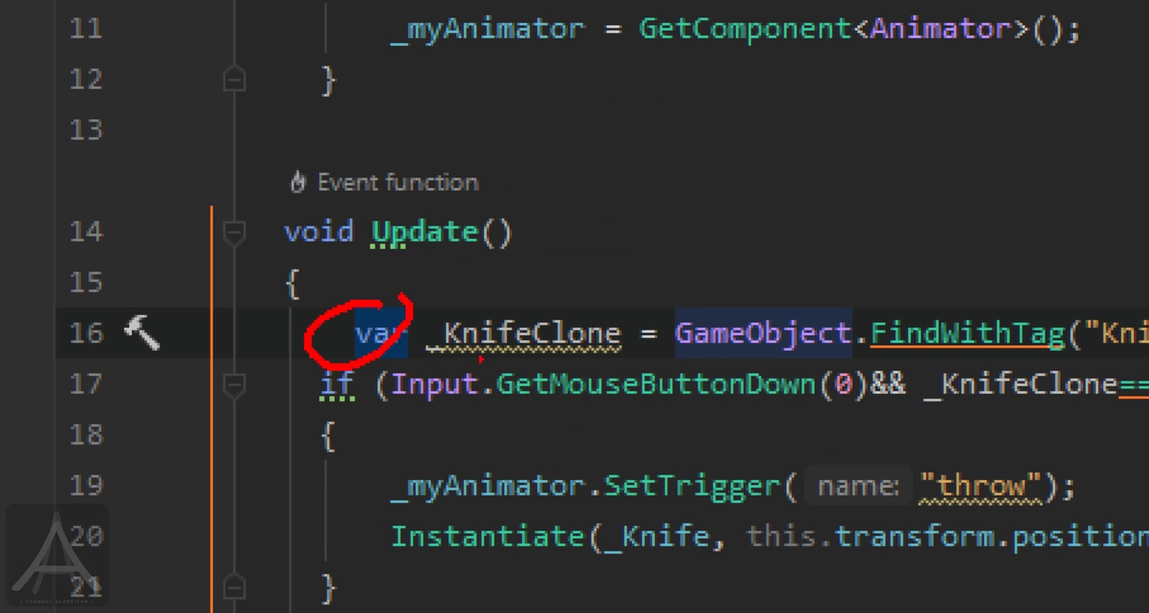
mouse_move(785, 269)
left_mouse_down()
mouse_move(646, 309)
mouse_move(626, 363)
mouse_move(697, 387)
mouse_move(860, 346)
mouse_move(924, 253)
mouse_move(822, 250)
mouse_move(778, 263)
left_mouse_up()
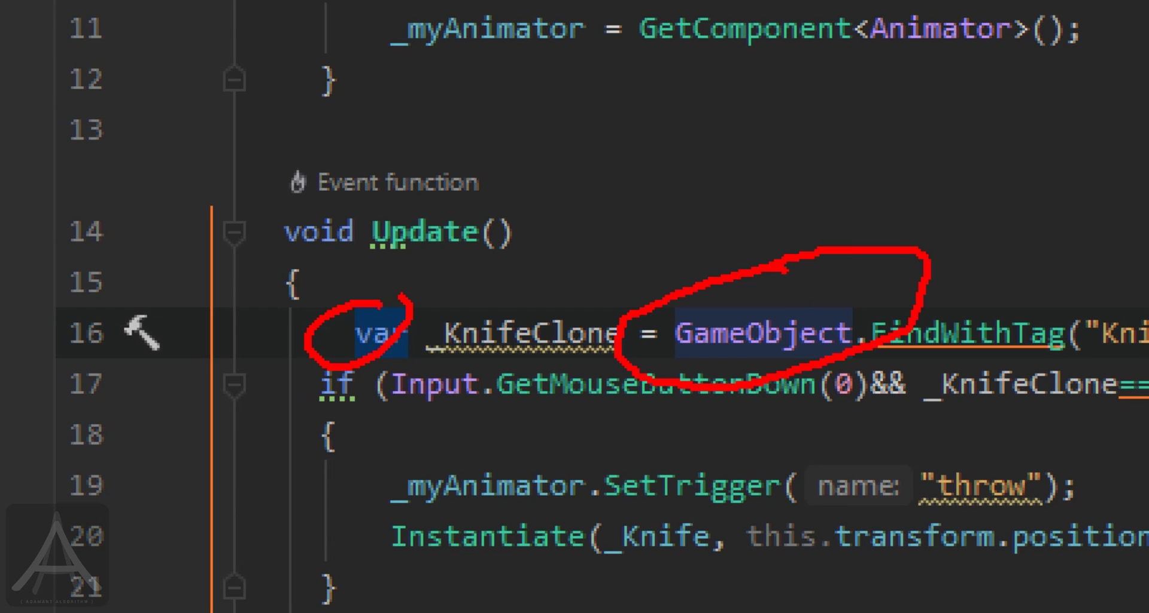
key("Escape")
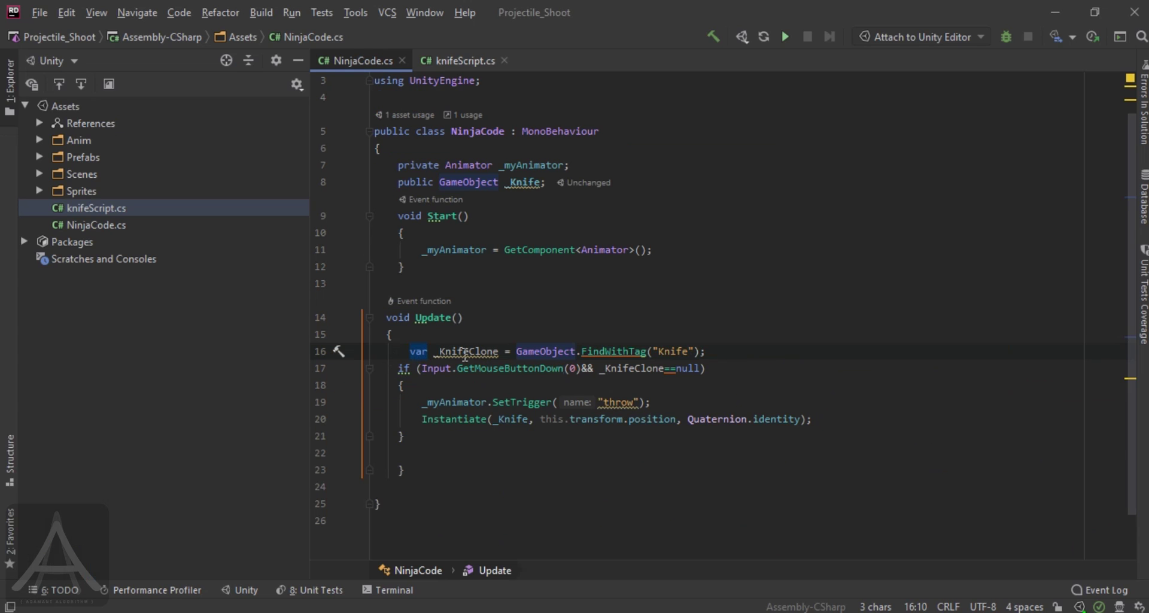
Review the FindWithTag("Knife") assignment, the && operator and the _KnifeClone==null check, including the FindWithTag description
mouse_move(484, 362)
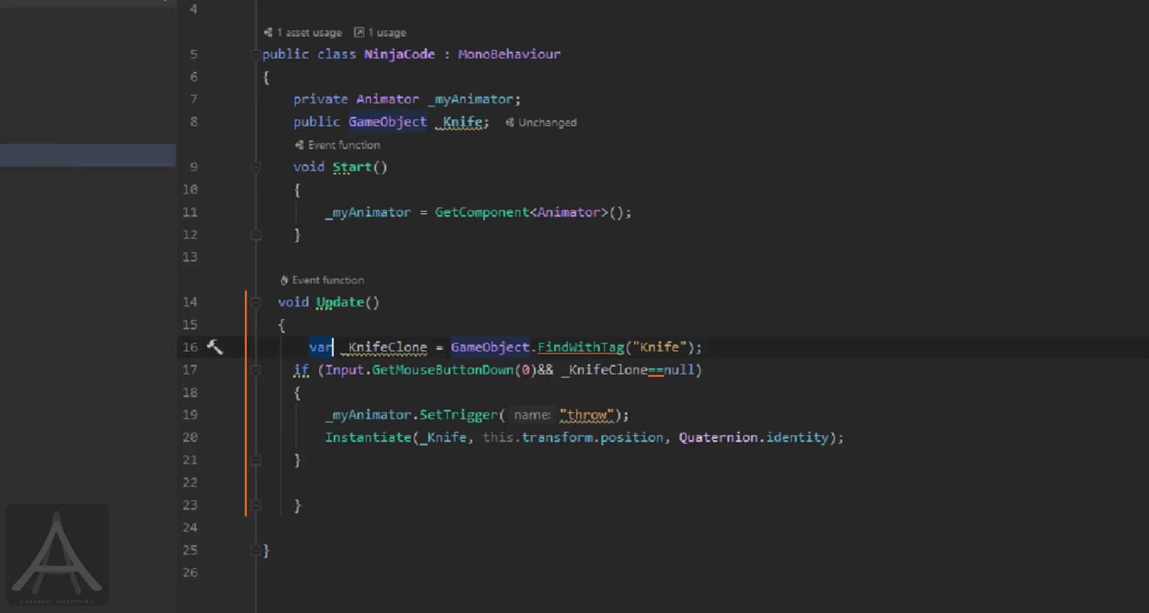
mouse_move(412, 270)
left_mouse_down()
mouse_move(234, 295)
mouse_move(39, 348)
mouse_move(75, 400)
mouse_move(347, 408)
mouse_move(652, 380)
left_mouse_up()
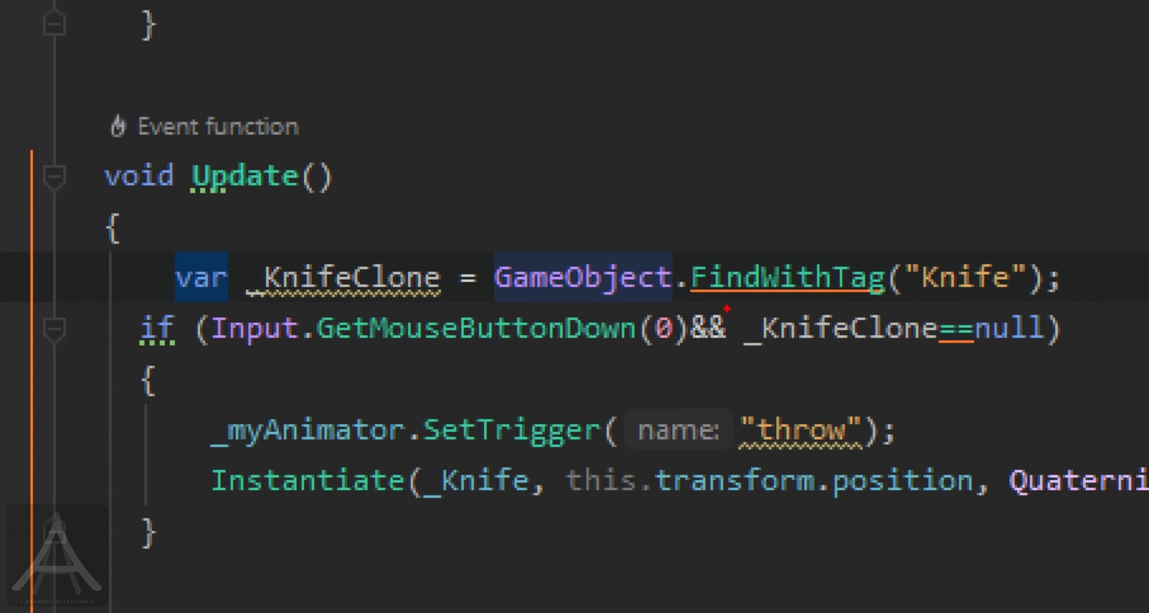
mouse_move(727, 309)
left_mouse_down()
mouse_move(693, 315)
mouse_move(678, 345)
mouse_move(716, 363)
mouse_move(736, 348)
mouse_move(728, 299)
left_mouse_up()
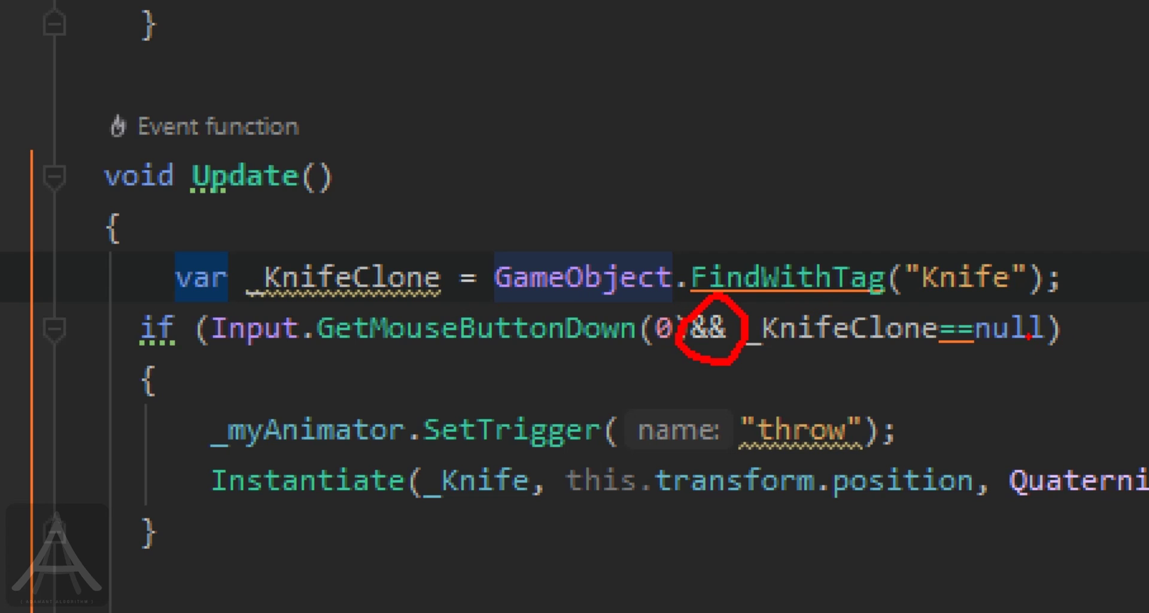
mouse_move(609, 231)
left_mouse_down()
mouse_move(578, 223)
mouse_move(498, 247)
mouse_move(463, 283)
mouse_move(526, 316)
mouse_move(832, 292)
mouse_move(1052, 299)
mouse_move(942, 226)
left_mouse_up()
left_click_drag(599, 231, 665, 137)
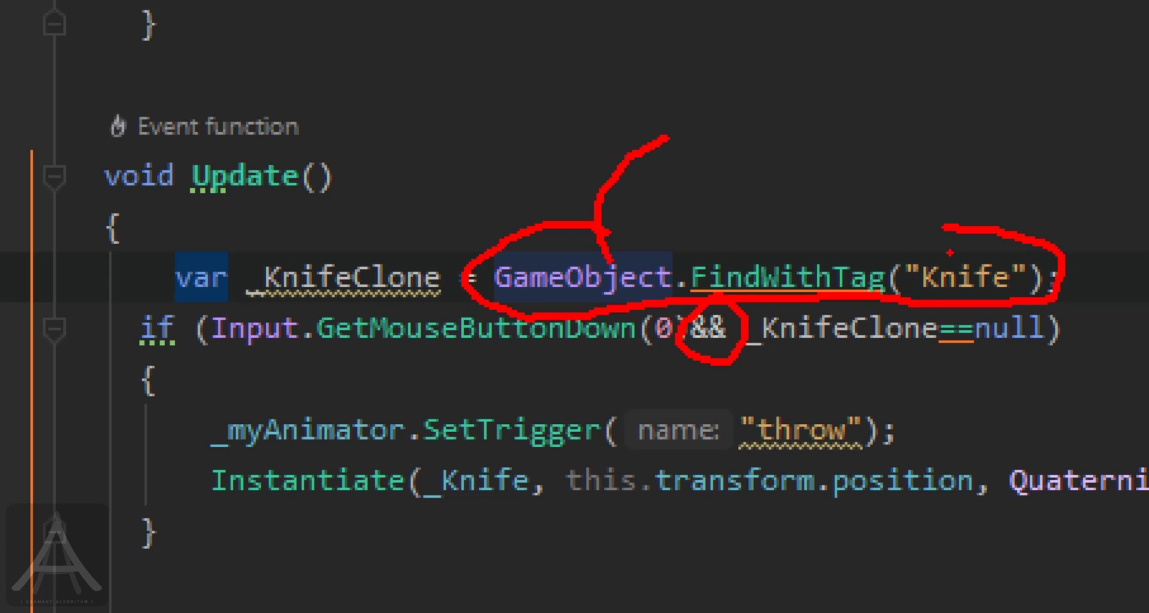
mouse_move(903, 245)
left_mouse_down()
mouse_move(872, 263)
mouse_move(907, 300)
mouse_move(967, 313)
mouse_move(993, 309)
mouse_move(1015, 269)
mouse_move(990, 251)
left_mouse_up()
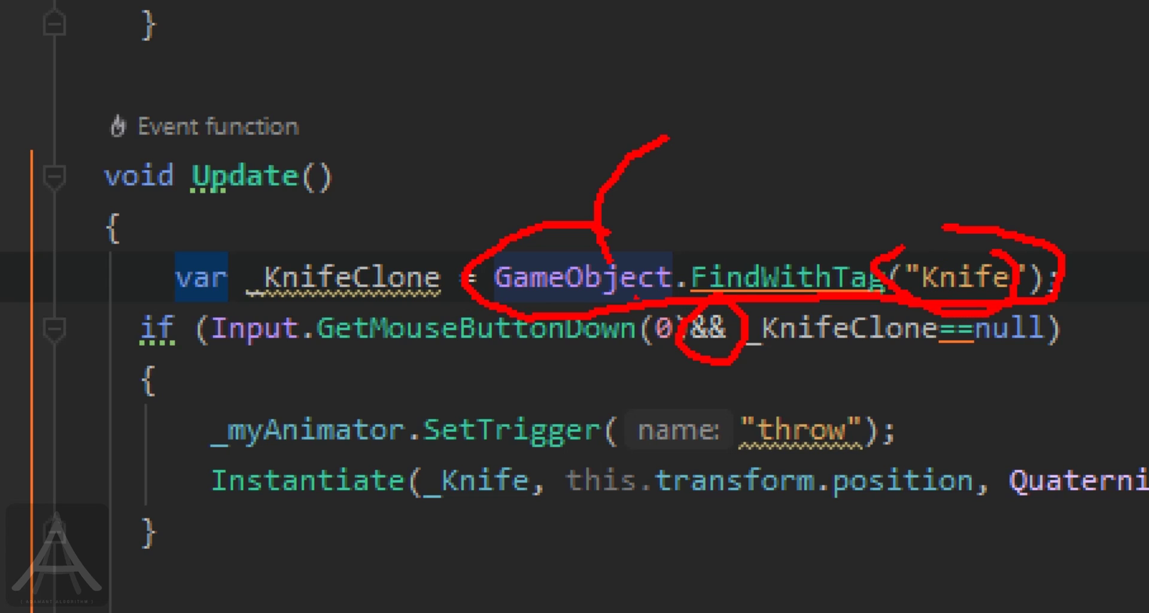
mouse_move(326, 230)
left_mouse_down()
mouse_move(228, 250)
mouse_move(218, 289)
mouse_move(254, 315)
mouse_move(377, 325)
mouse_move(413, 319)
mouse_move(442, 292)
mouse_move(439, 256)
mouse_move(395, 225)
mouse_move(330, 235)
left_mouse_up()
mouse_move(348, 244)
left_mouse_down()
mouse_move(356, 254)
mouse_move(386, 158)
left_mouse_up()
mouse_move(400, 87)
left_mouse_down()
mouse_move(399, 153)
mouse_move(447, 119)
mouse_move(480, 141)
mouse_move(553, 87)
mouse_move(576, 112)
left_mouse_up()
left_click(401, 178)
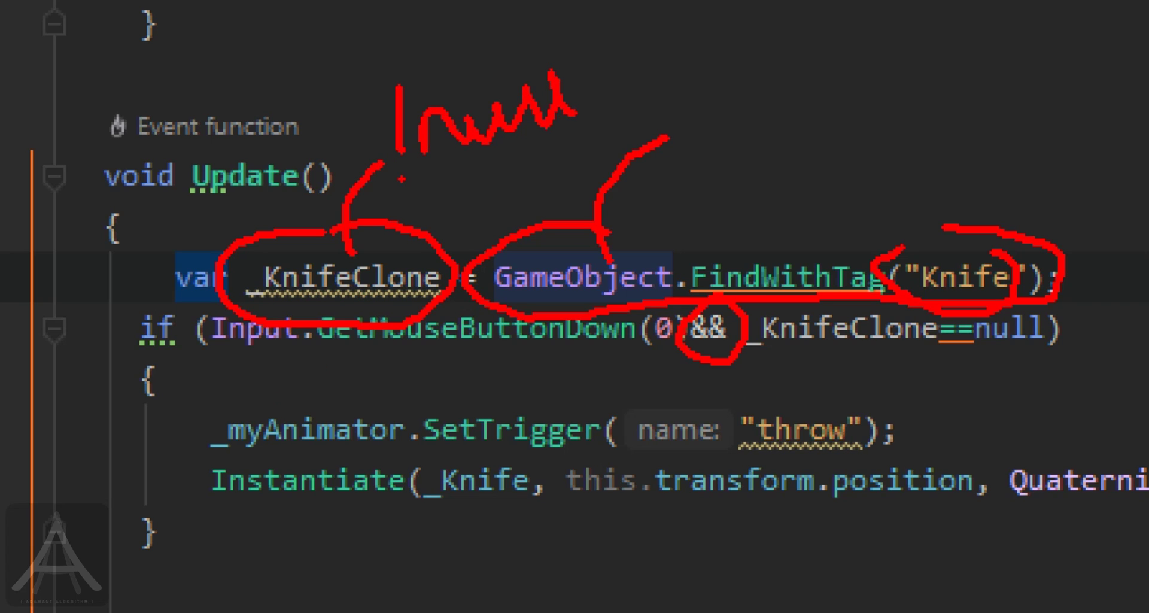
key("Escape")
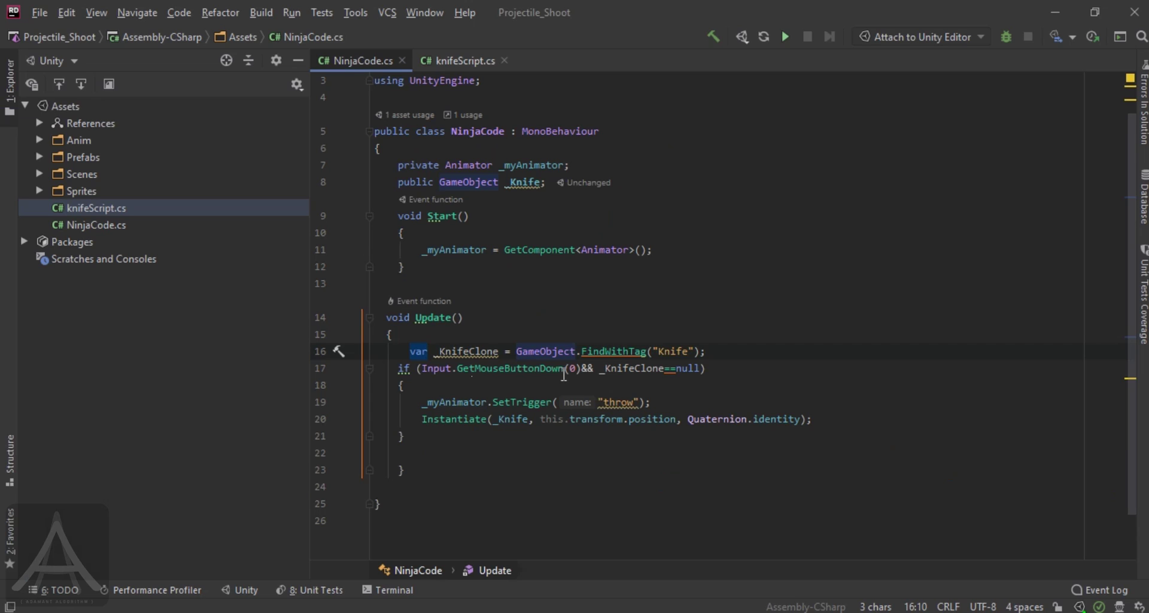
left_click_drag(599, 367, 693, 367)
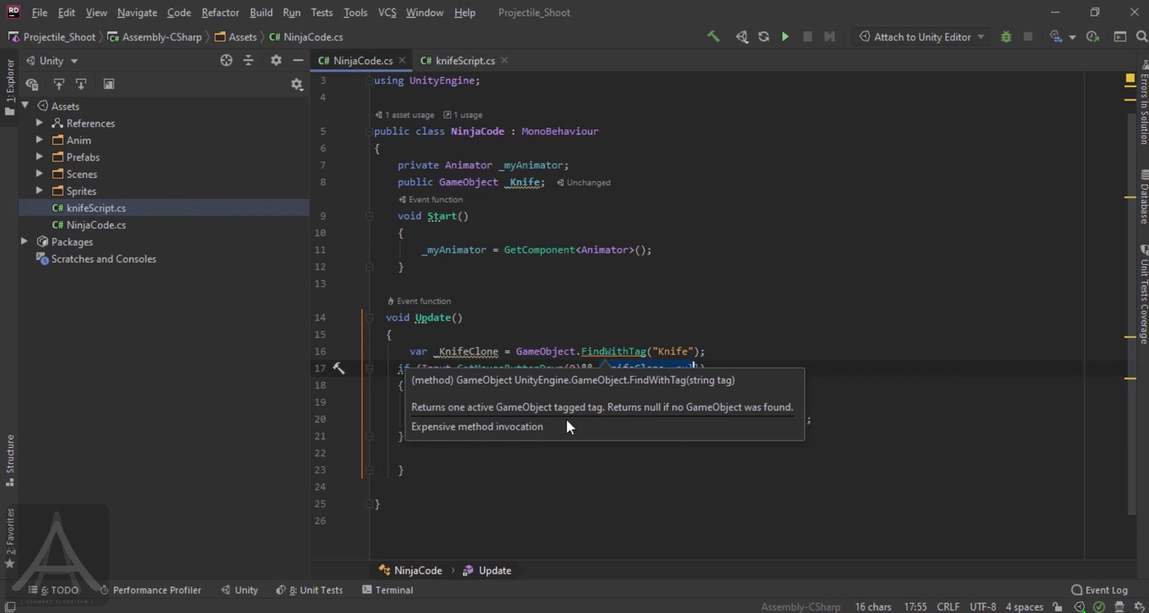
left_click(565, 470)
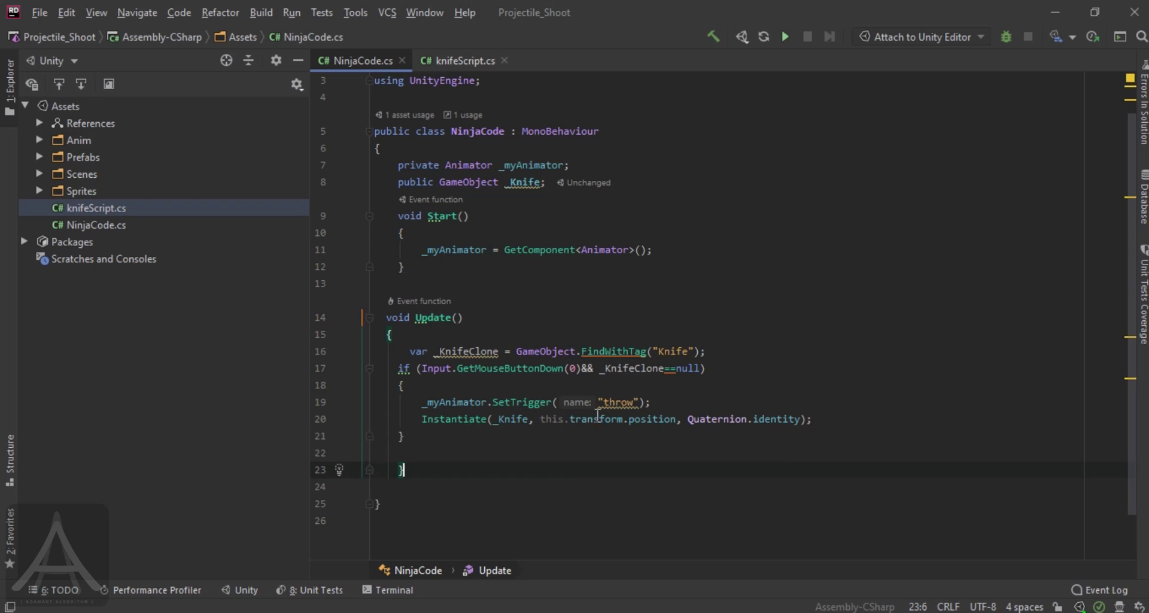
mouse_move(611, 424)
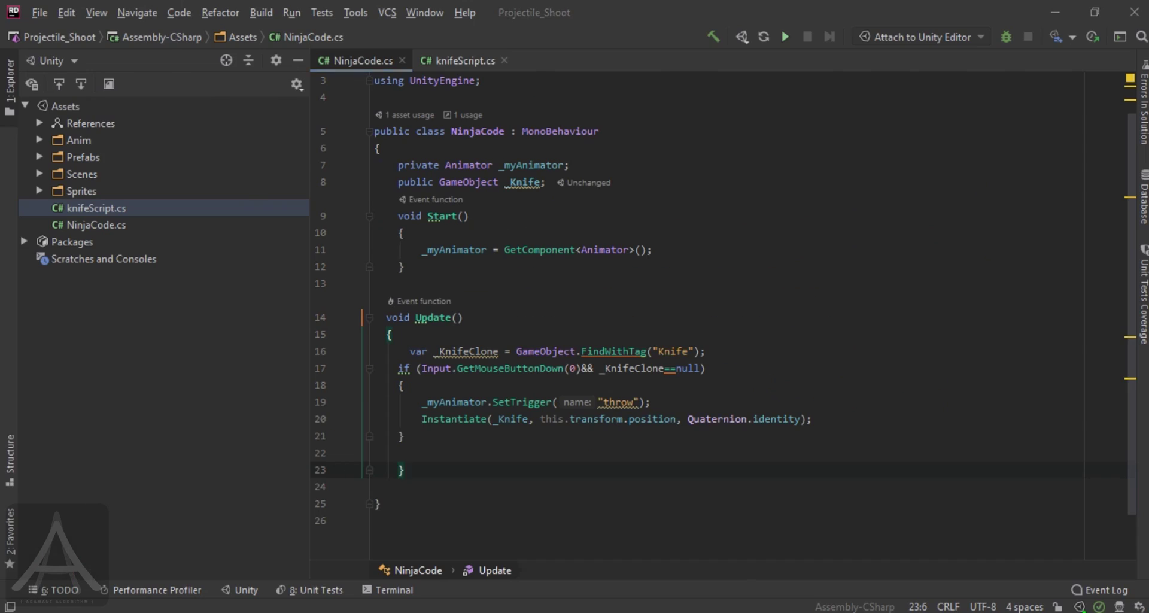
Switch to Unity, play the scene again, throw knives while checking for Knife(Clone) in the Hierarchy, and stop playback
key("alt+Tab")
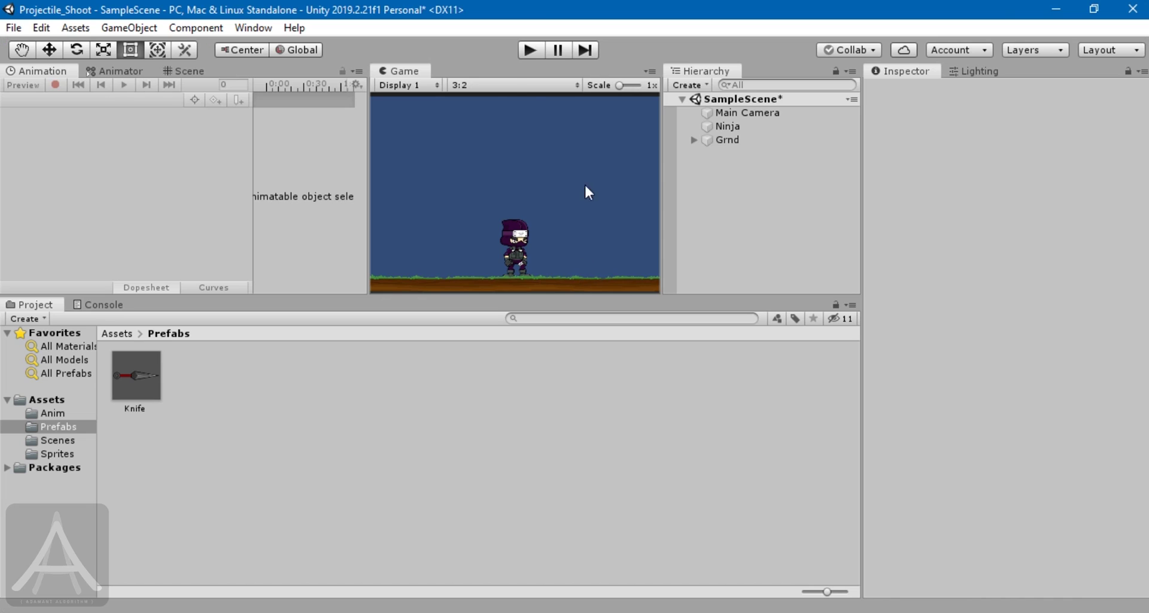
left_click(530, 50)
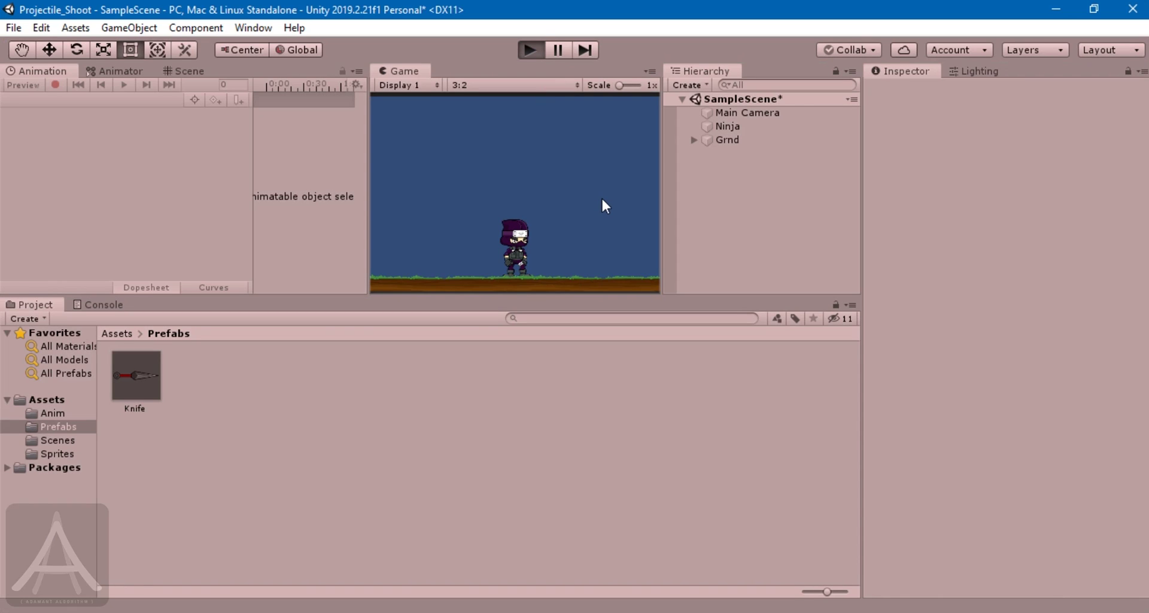
left_click(549, 242)
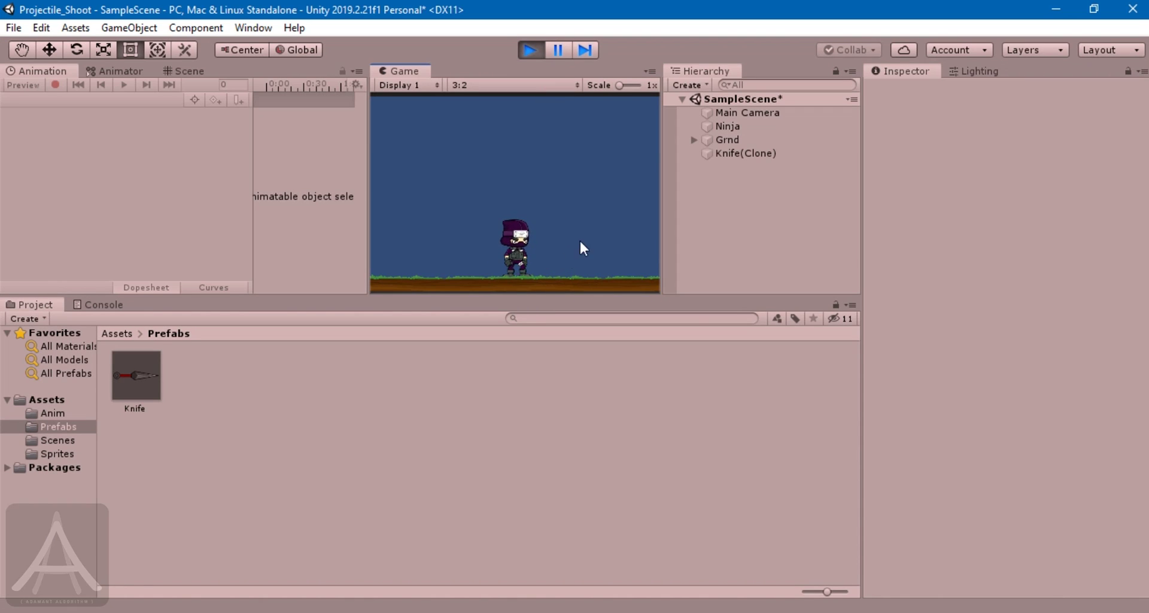
left_click(744, 153)
left_click(560, 251)
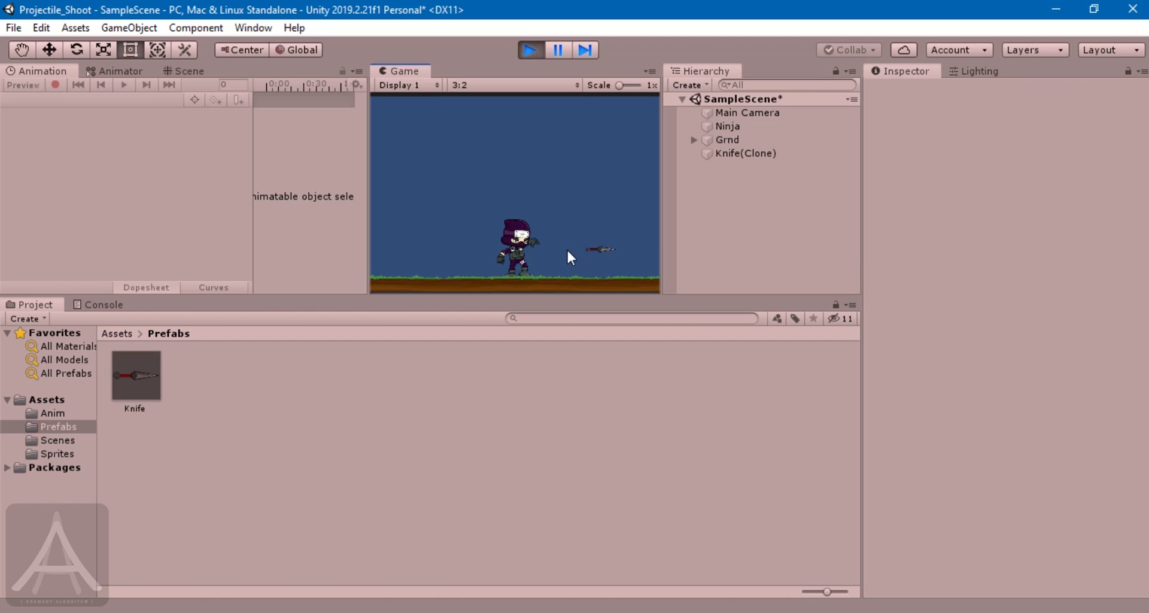
left_click(562, 230)
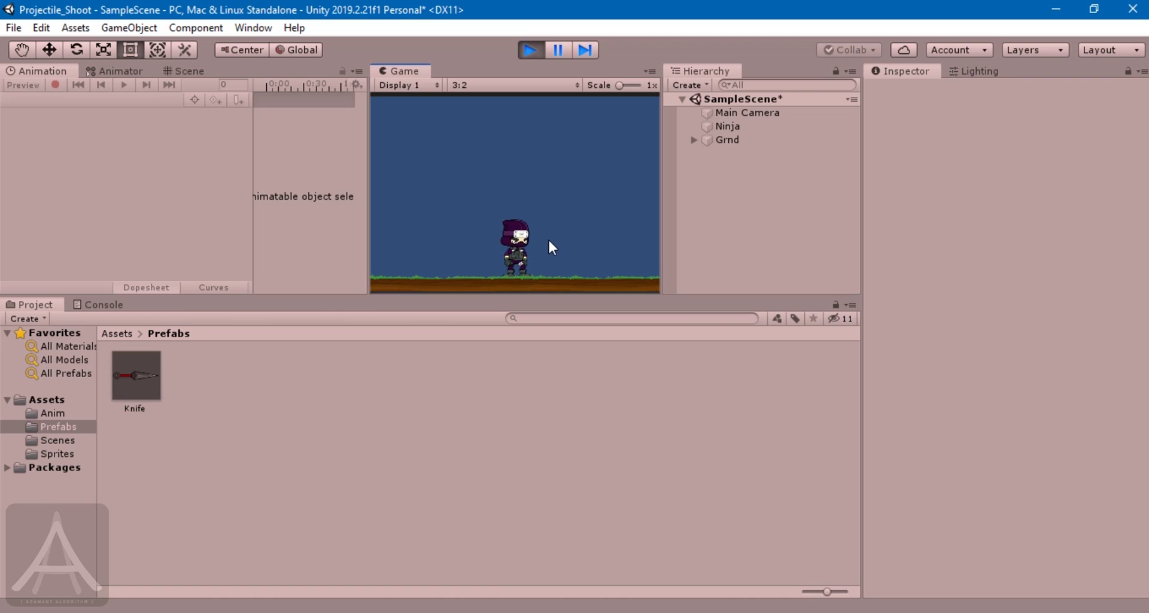
left_click(526, 50)
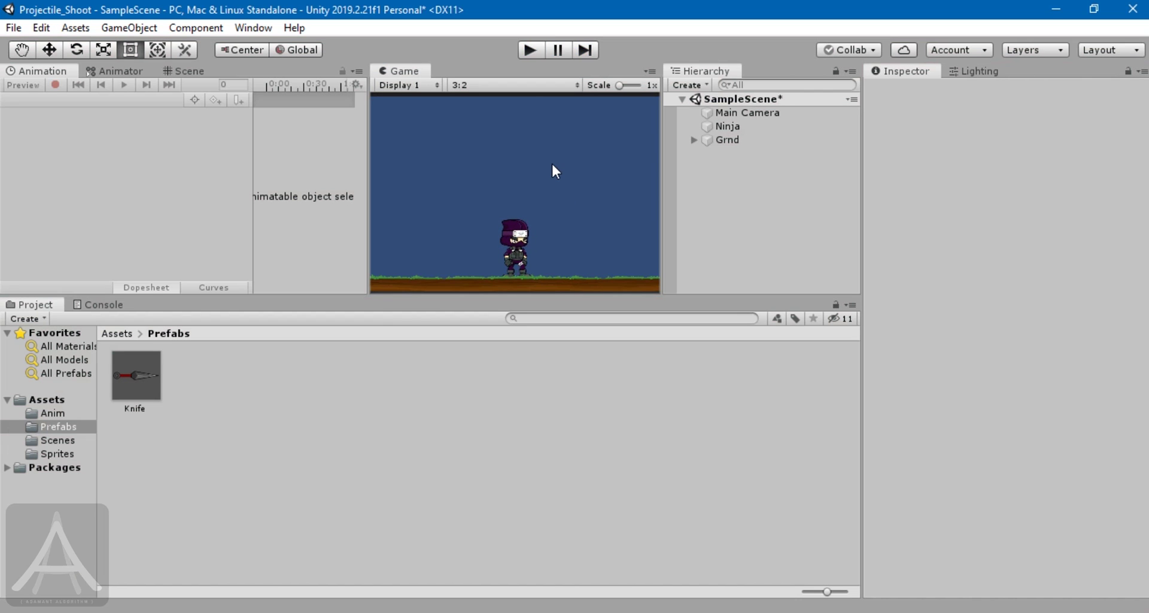